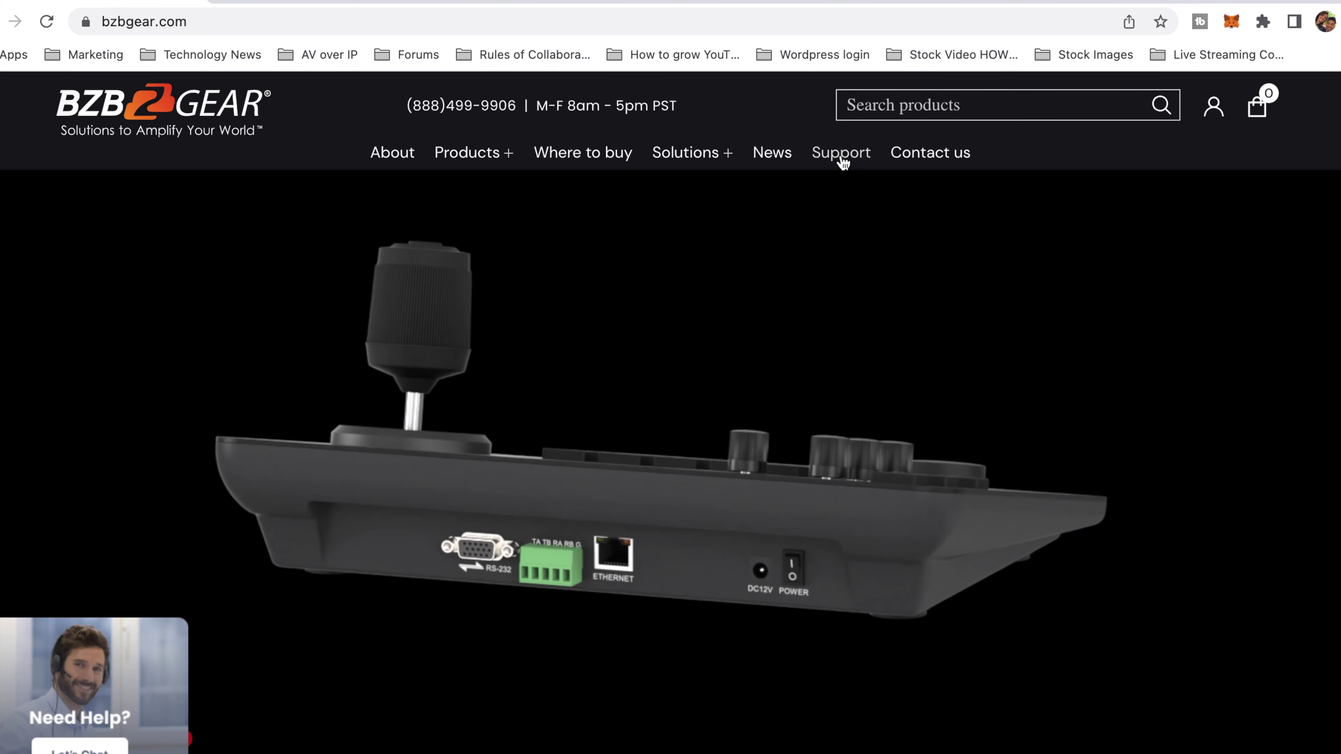
- Go from the BZBGEAR home page via Support to the Downloads page
{"action": "left_click", "coordinate": [843, 153]}
{"action": "scroll", "coordinate": [813, 333], "scroll_direction": "down", "scroll_amount": 10}
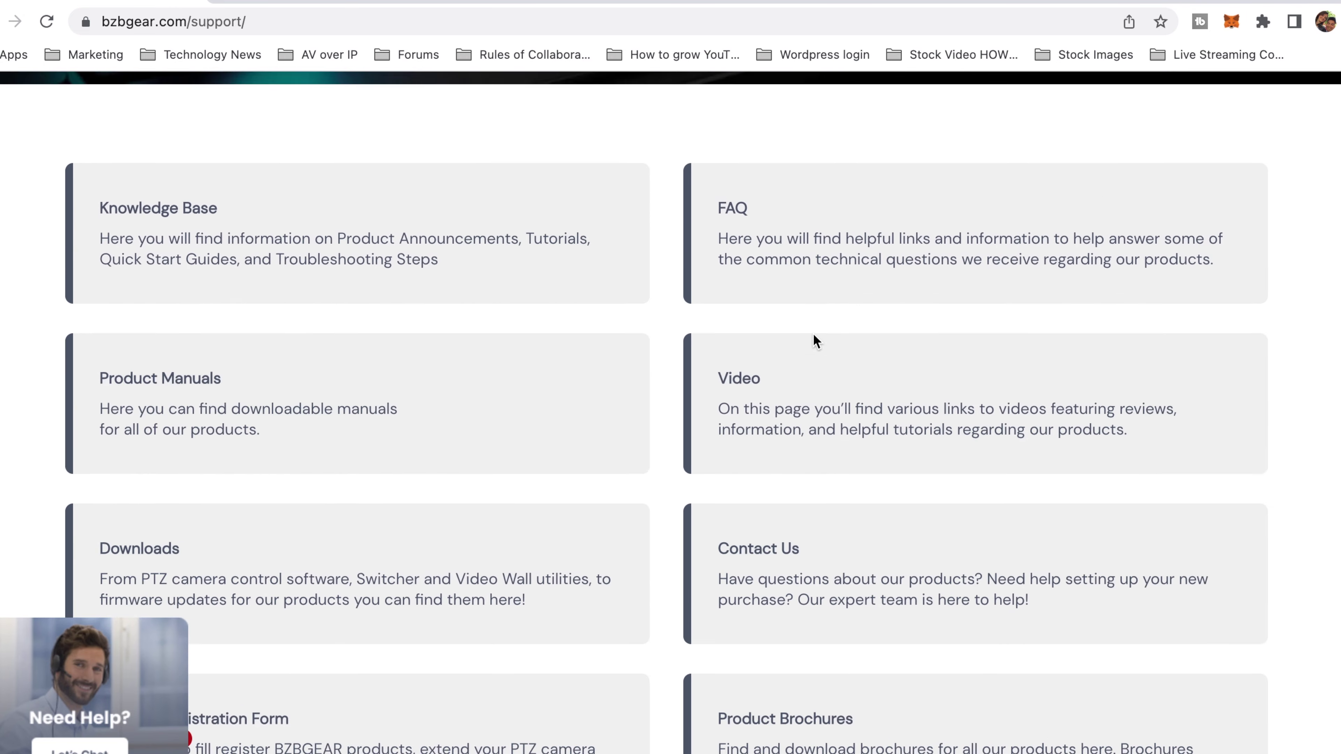
{"action": "left_click", "coordinate": [524, 526]}
{"action": "scroll", "coordinate": [523, 523], "scroll_direction": "down", "scroll_amount": 2}
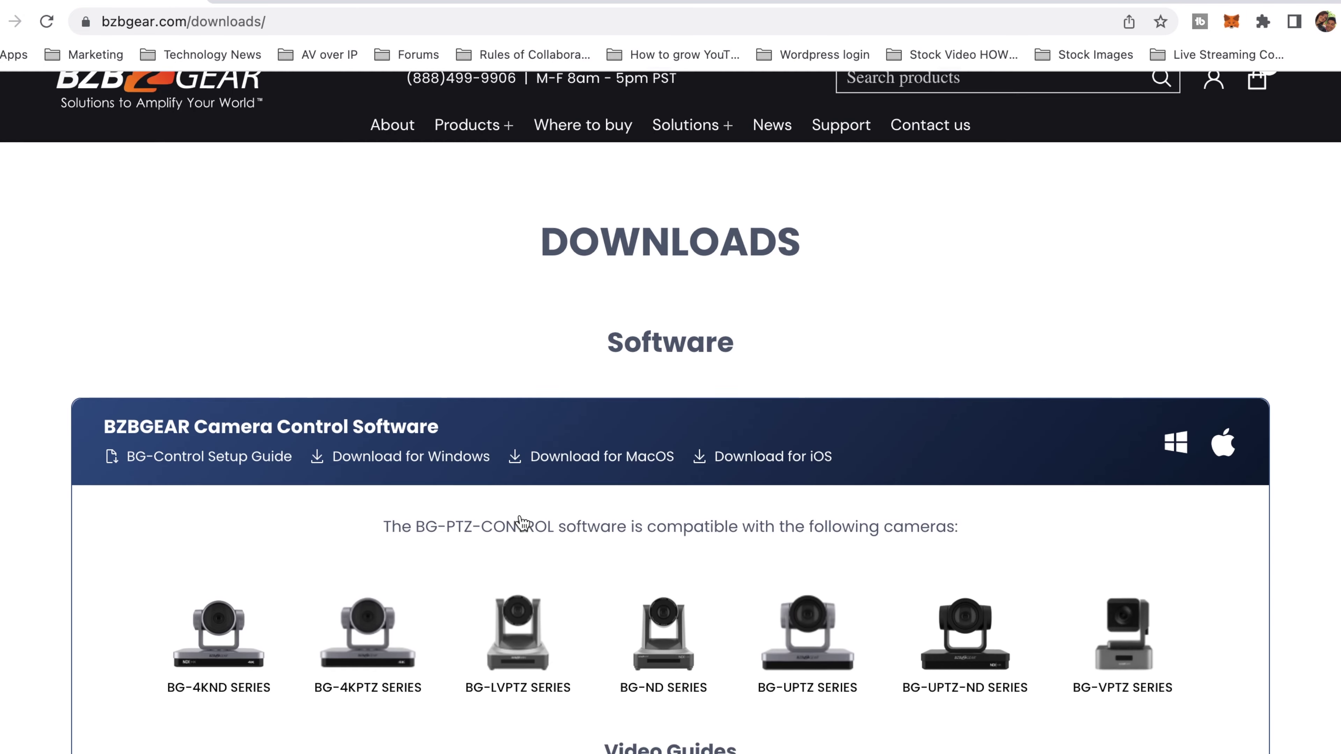
{"action": "scroll", "coordinate": [523, 522], "scroll_direction": "down", "scroll_amount": 6}
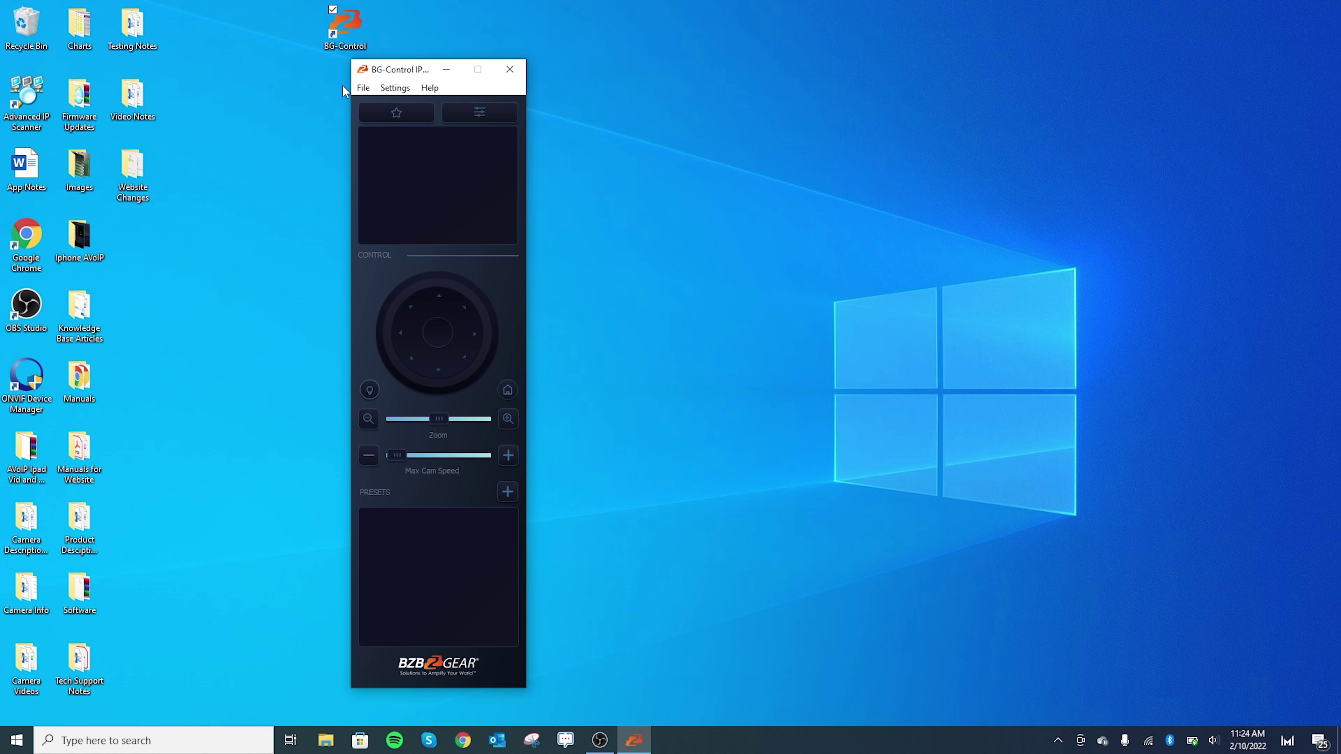
- Start a new camera entry titled Camera 1 with IP address 192.168.40.152
{"action": "left_click_drag", "start_coordinate": [411, 69], "coordinate": [368, 67]}
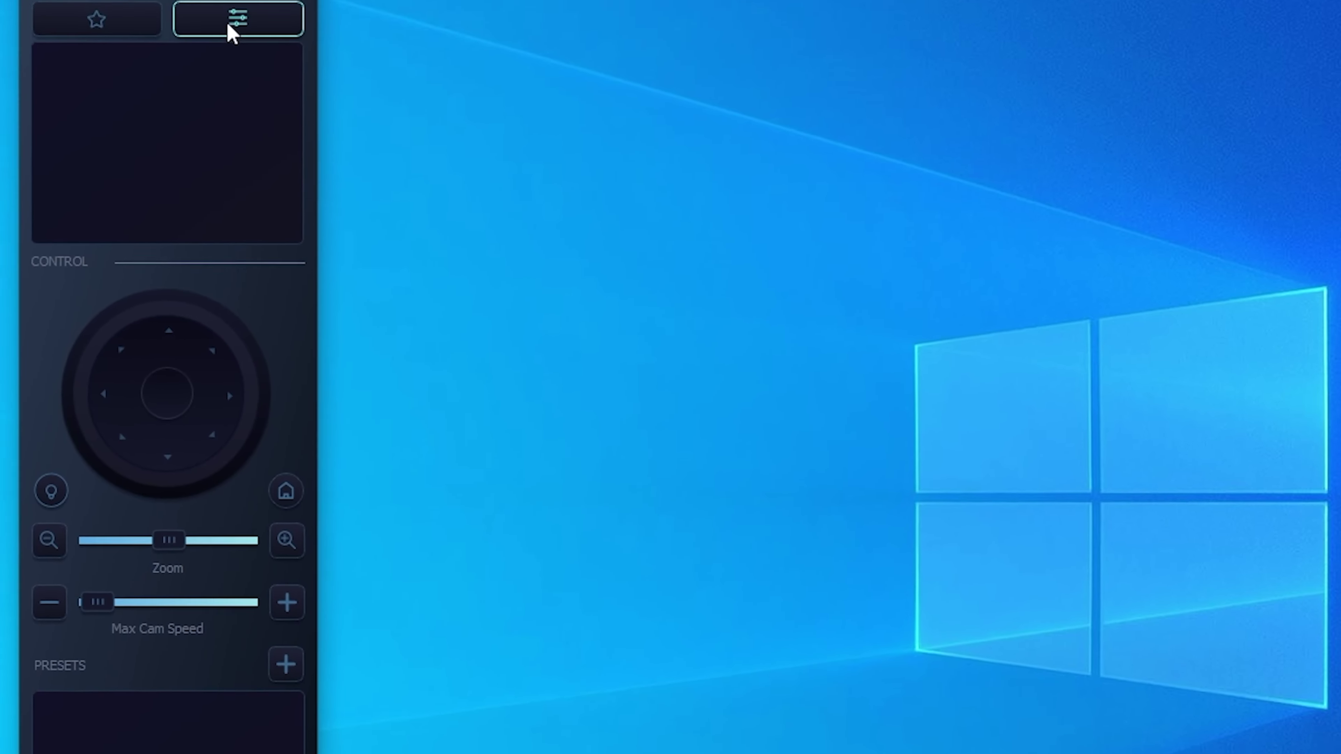
{"action": "left_click", "coordinate": [244, 22]}
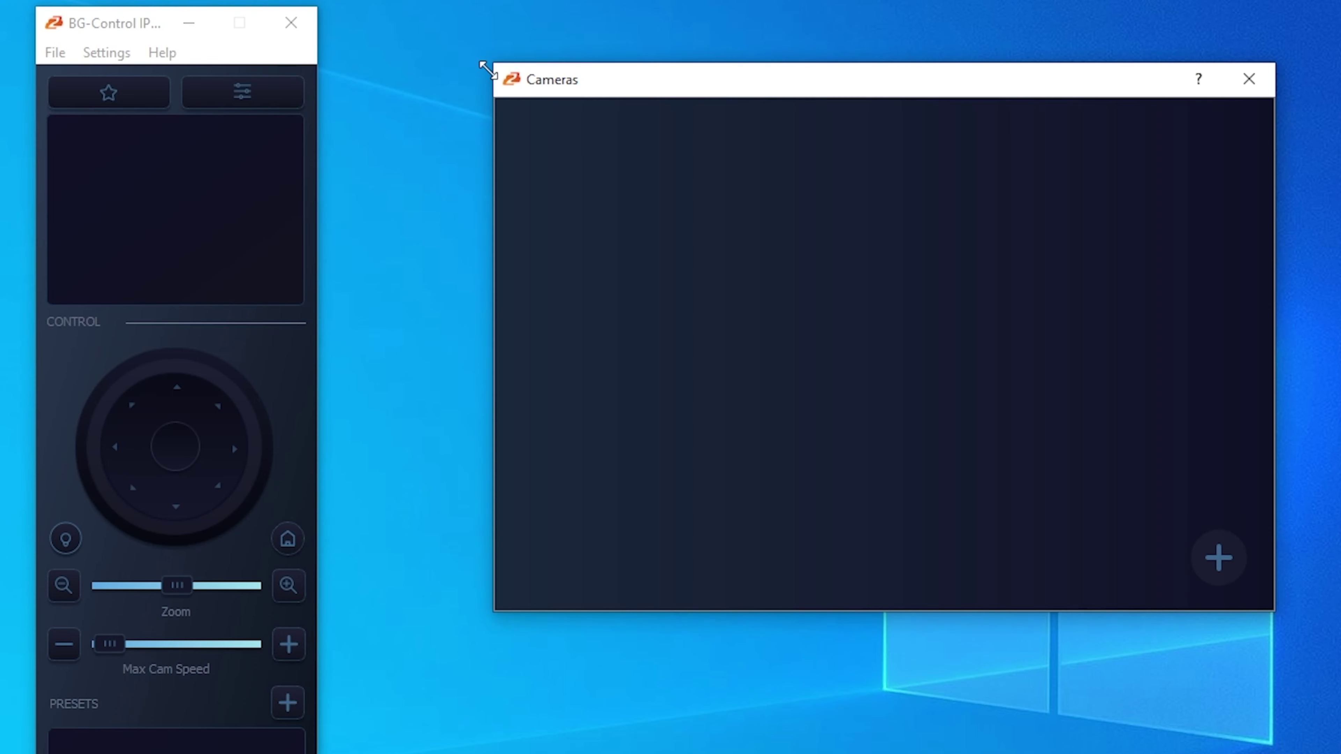
{"action": "left_click", "coordinate": [1223, 570]}
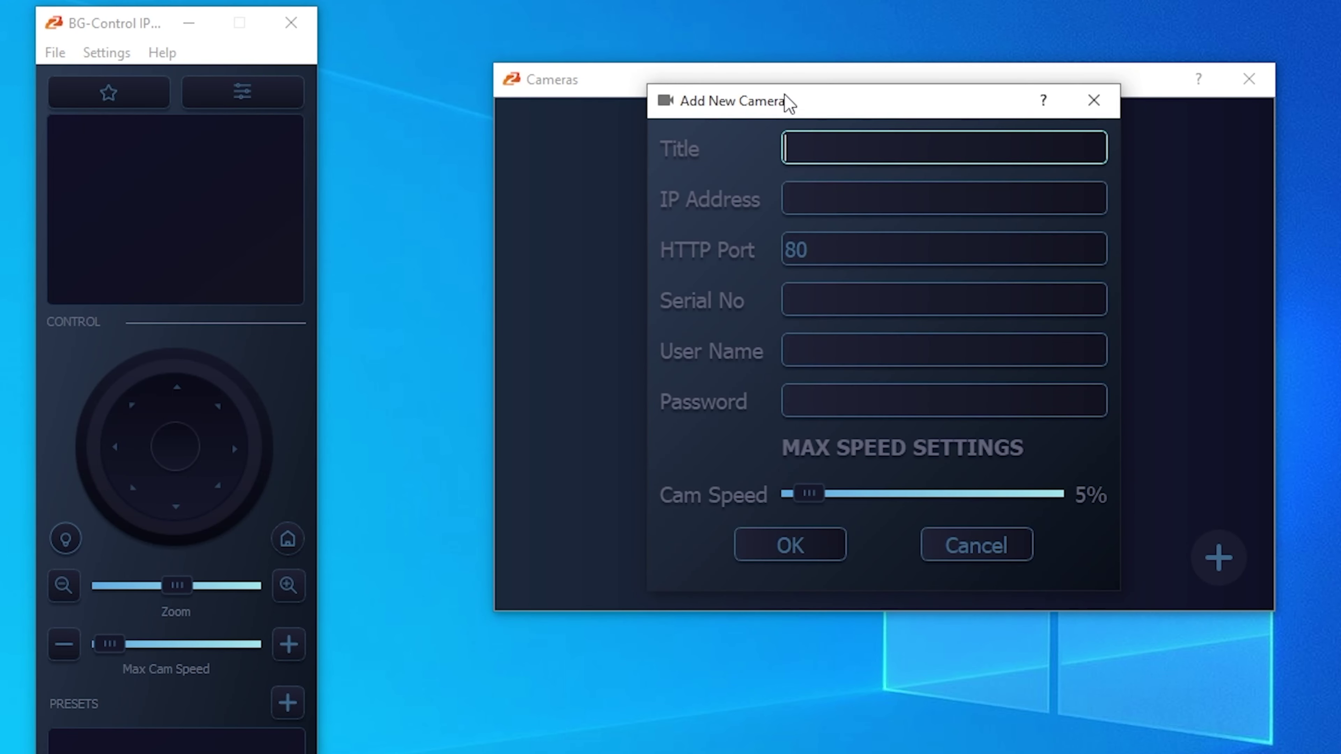
{"action": "left_click_drag", "start_coordinate": [785, 102], "coordinate": [749, 127]}
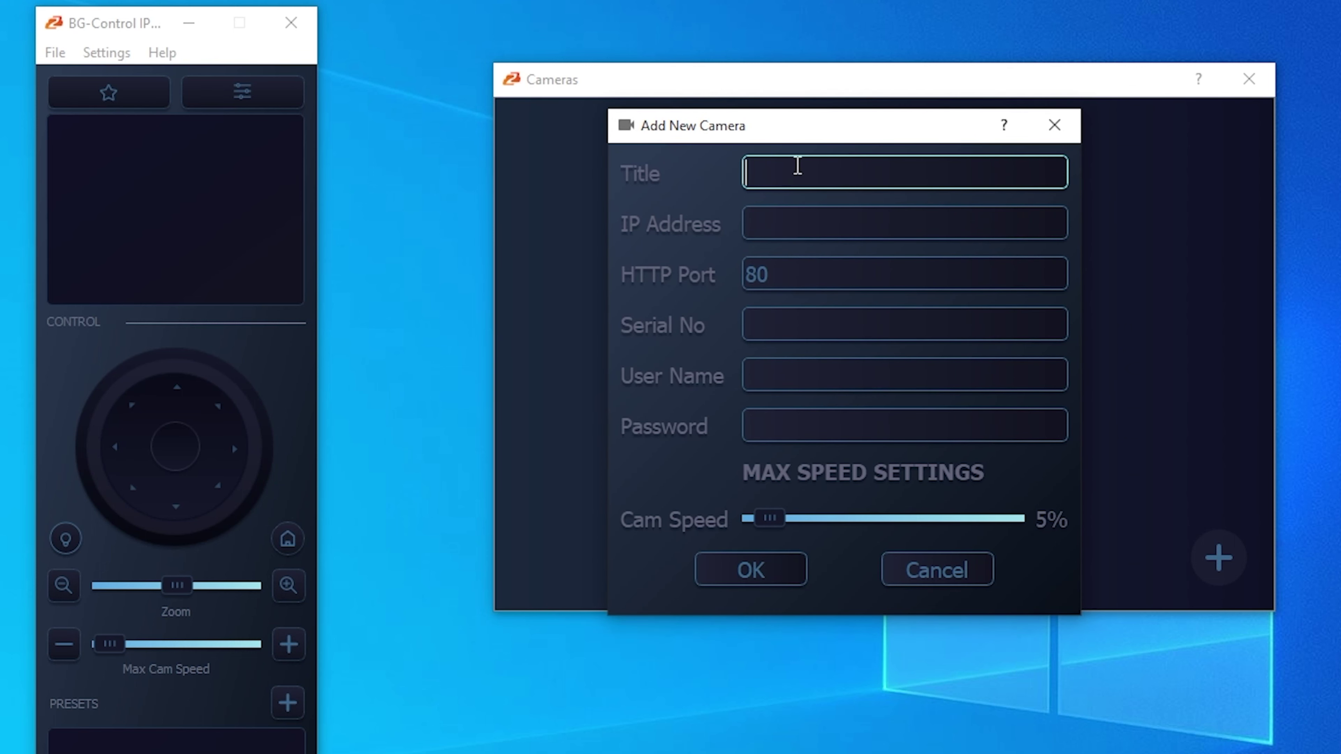
{"action": "type", "text": "Camera 1"}
{"action": "key", "text": "Tab"}
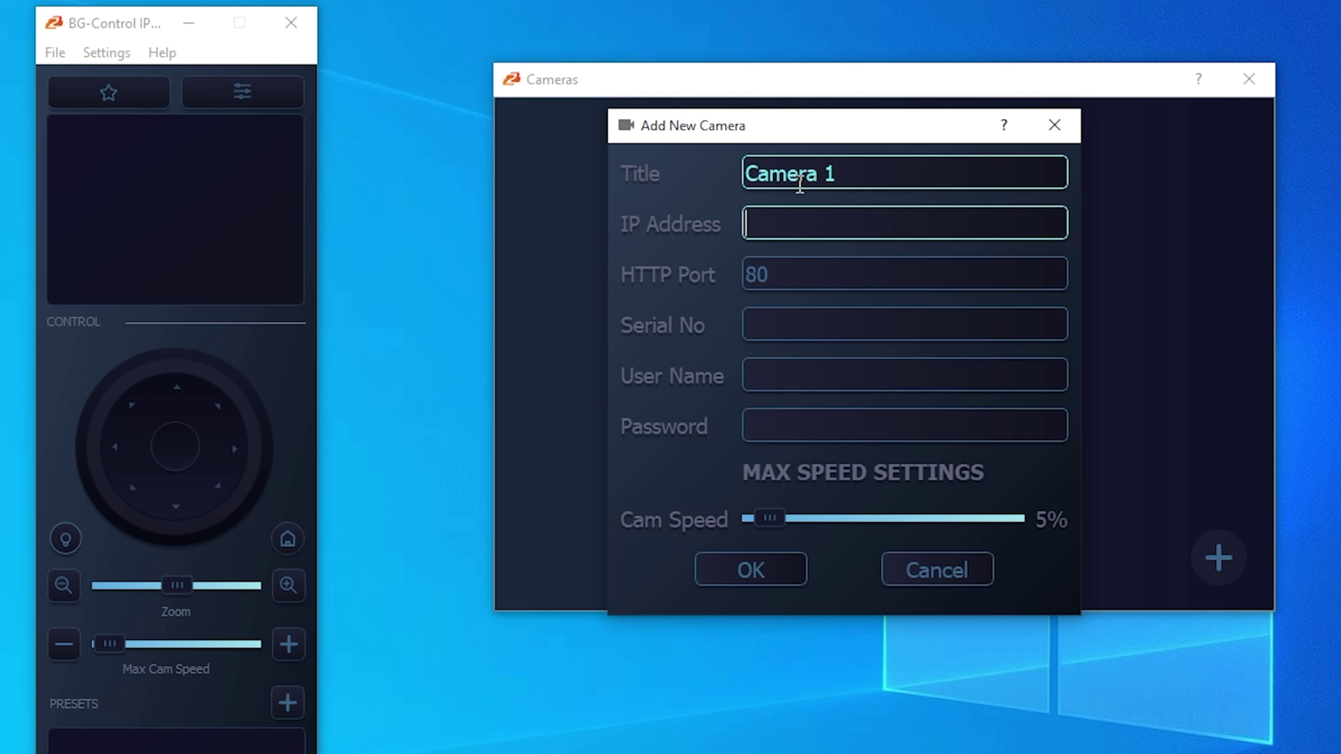
{"action": "type", "text": "192.168.40"}
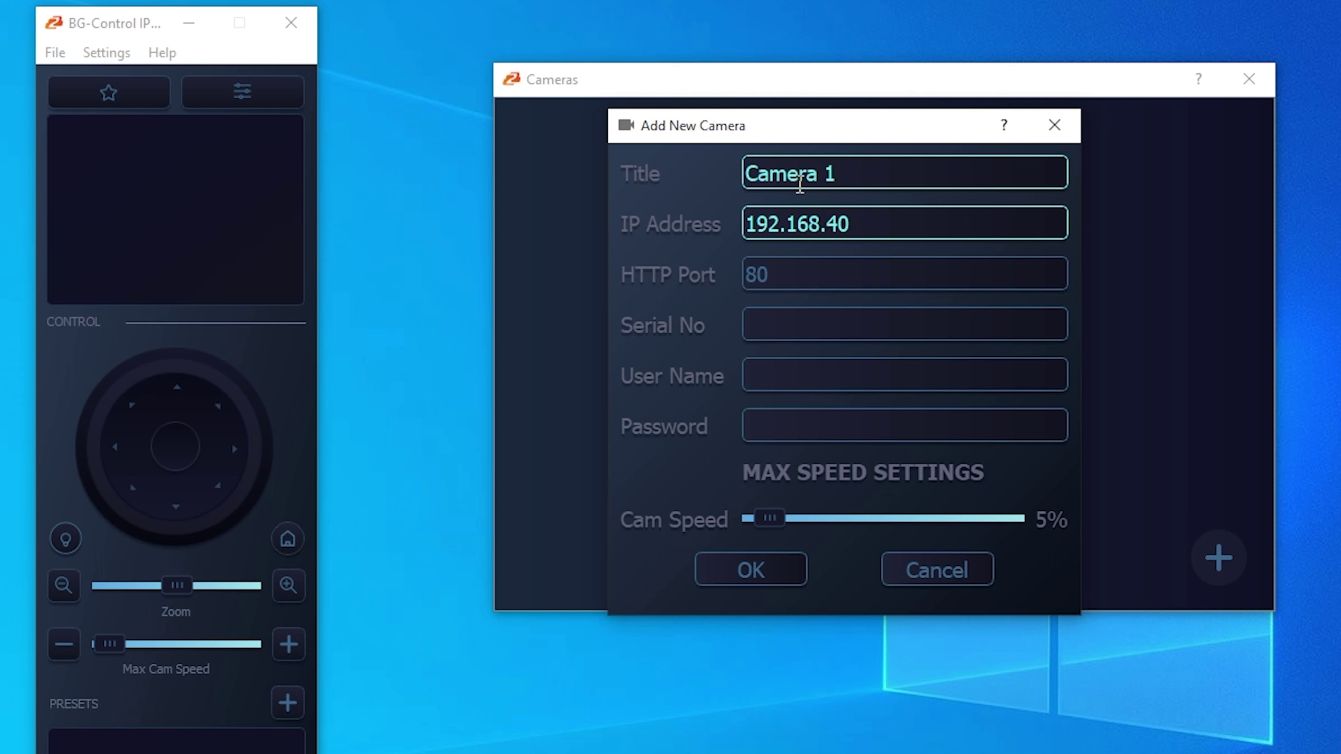
{"action": "type", "text": ".152"}
- Enter serial number 750202 and the login user name and password, then save Camera 1
{"action": "left_click", "coordinate": [849, 331]}
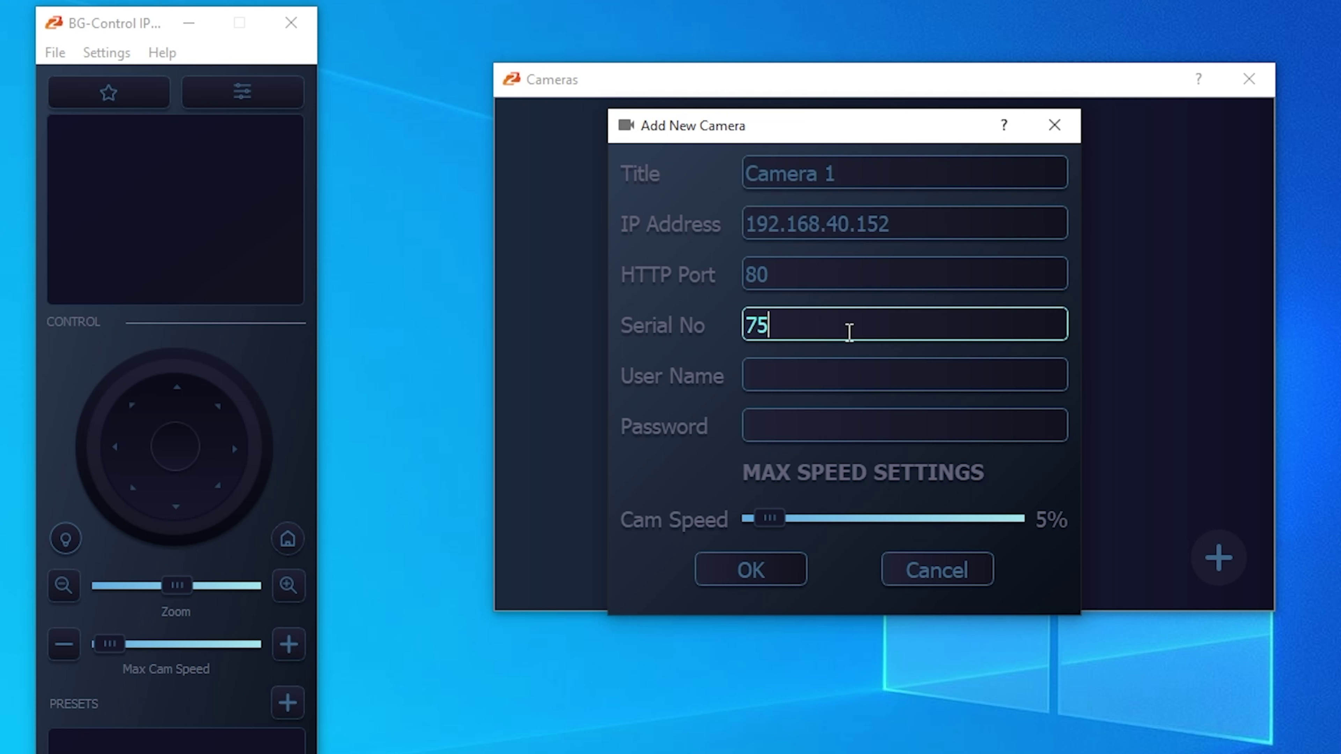
{"action": "type", "text": "7502020020"}
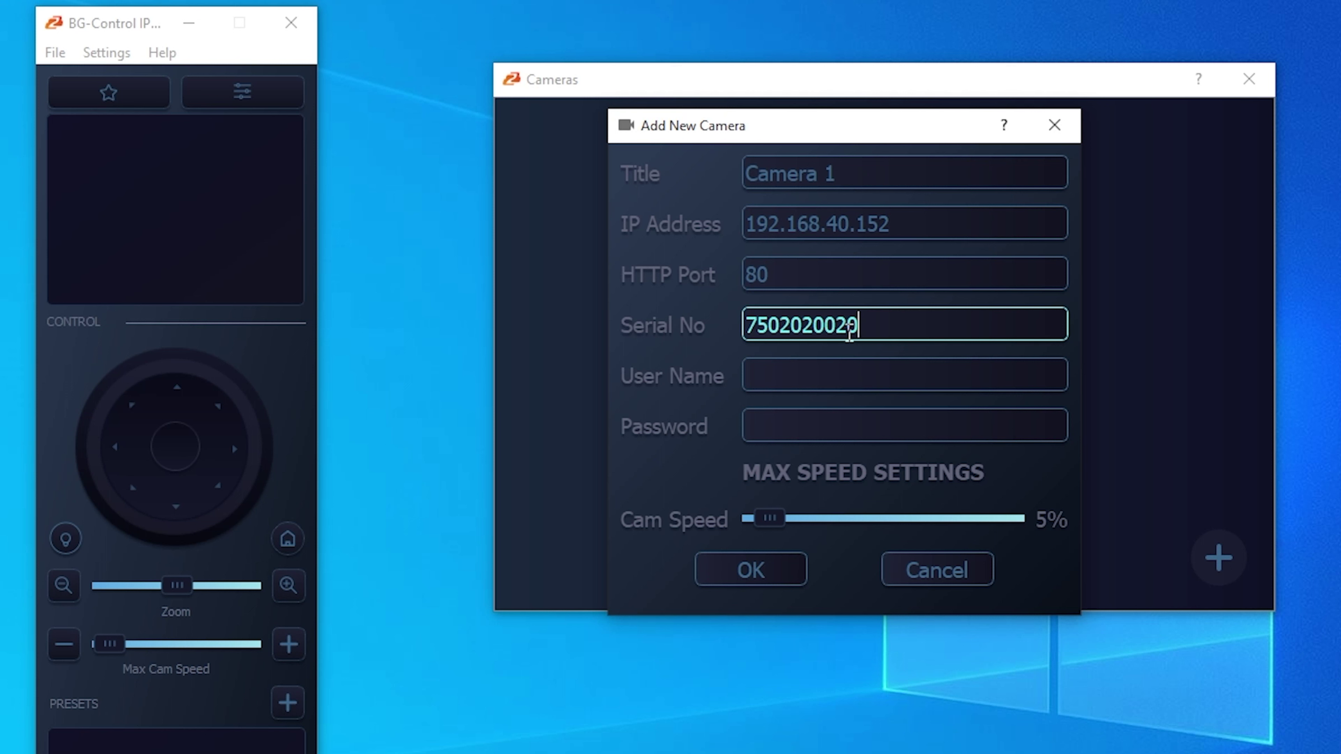
{"action": "key", "text": "Tab"}
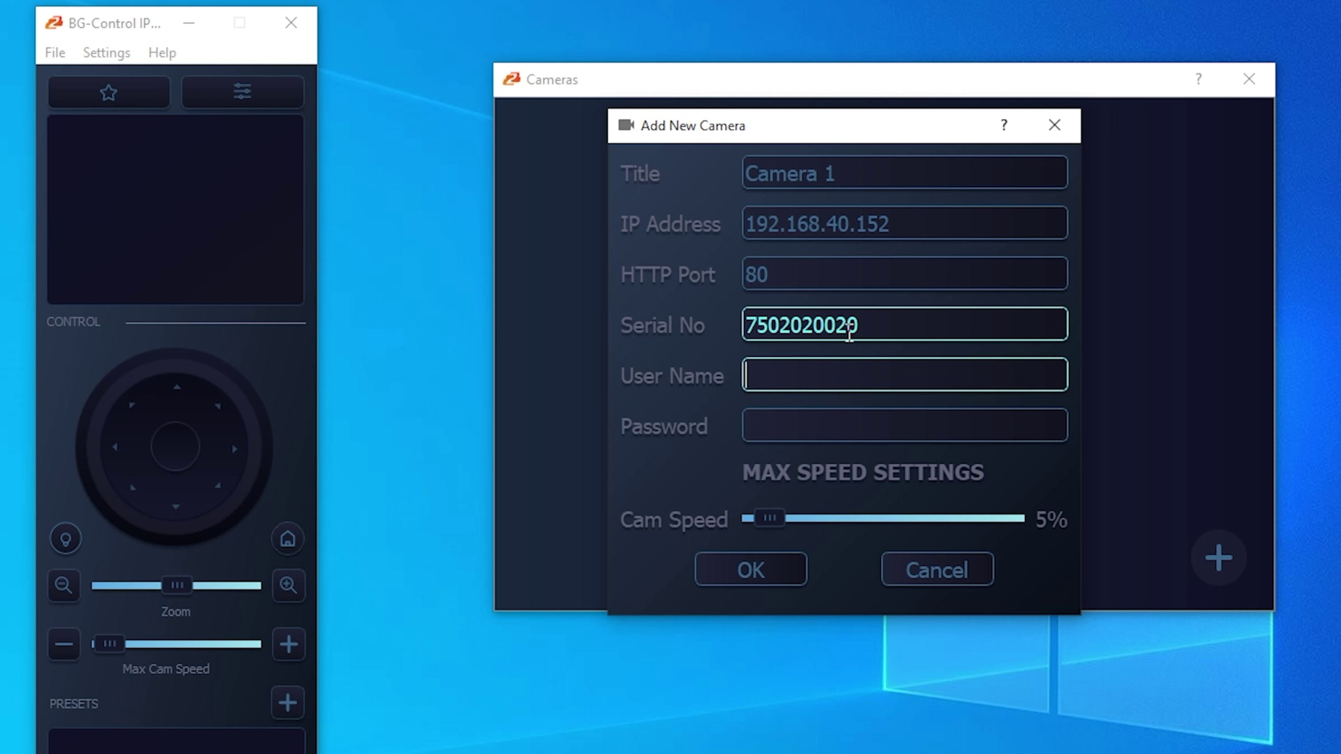
{"action": "type", "text": "admin"}
{"action": "key", "text": "Tab"}
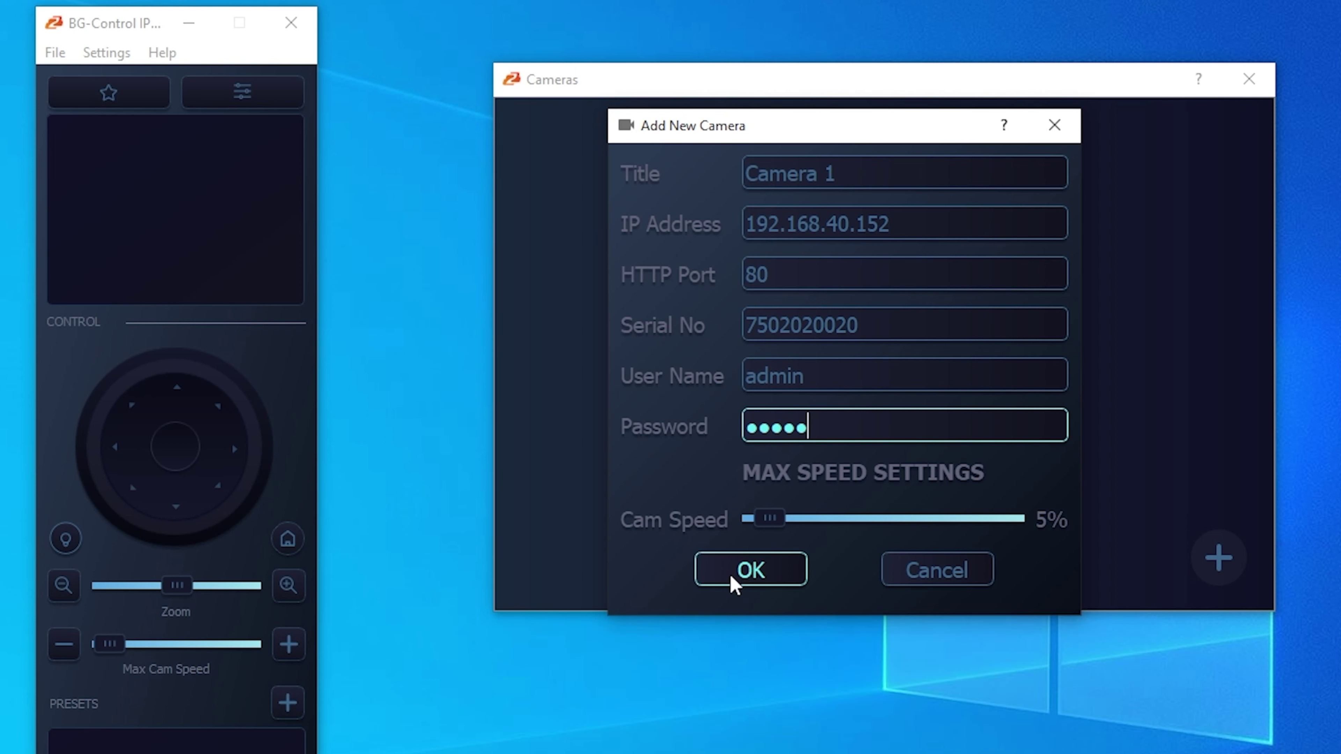
{"action": "left_click", "coordinate": [737, 581]}
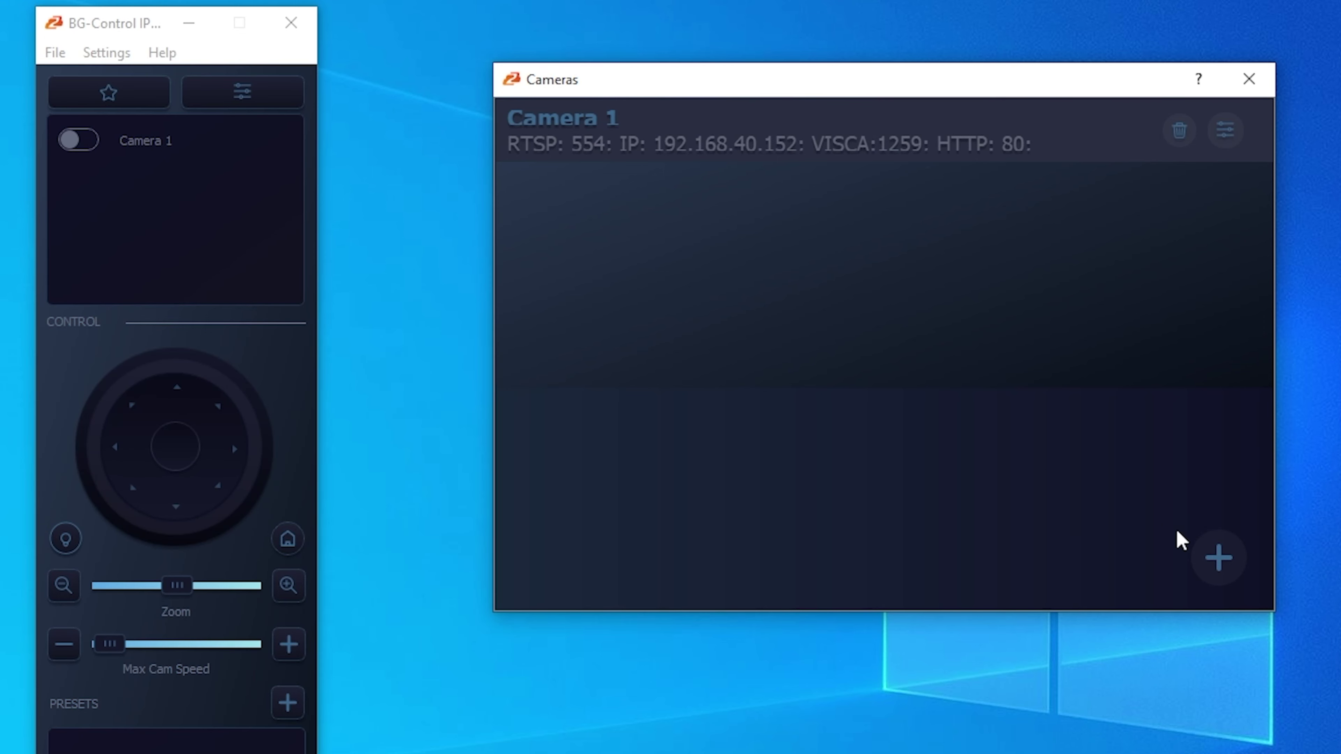
- Start a second camera entry titled Camera 2 with IP address 192.168.40.153
{"action": "left_click", "coordinate": [1210, 555]}
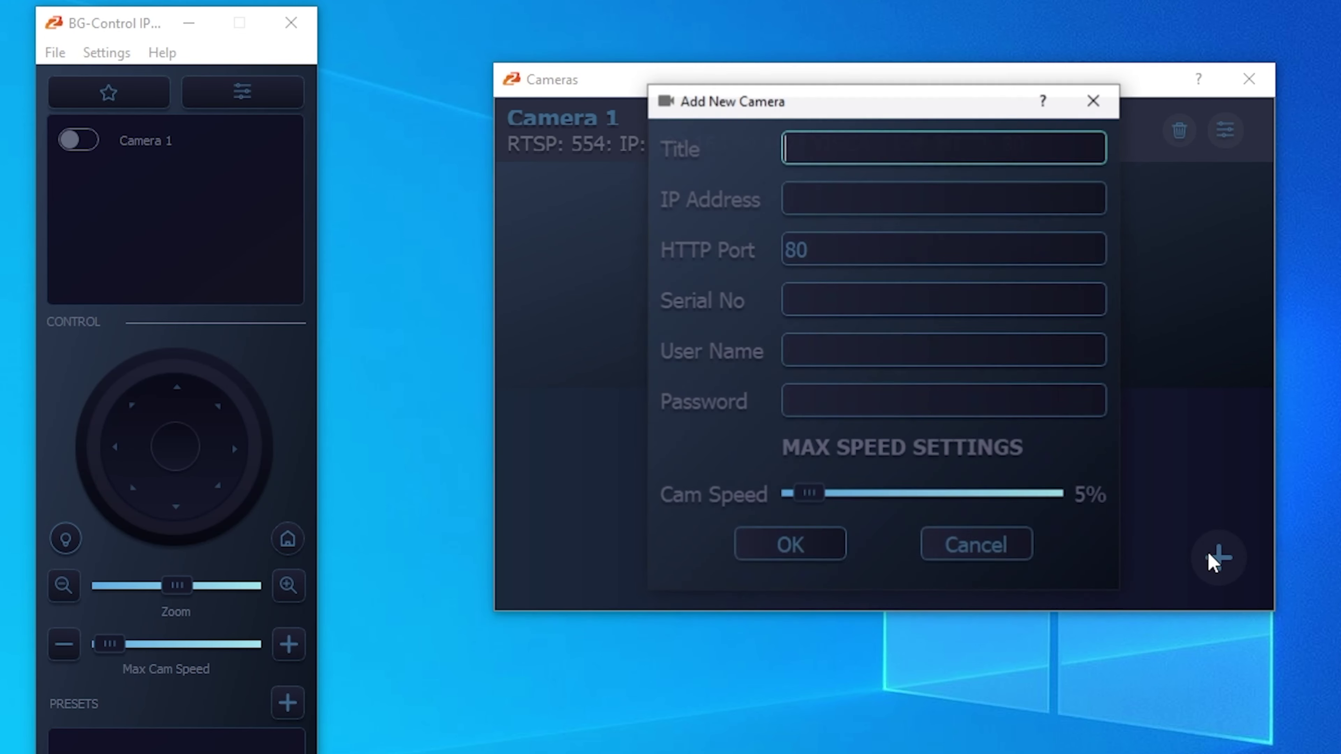
{"action": "type", "text": "Camera 2"}
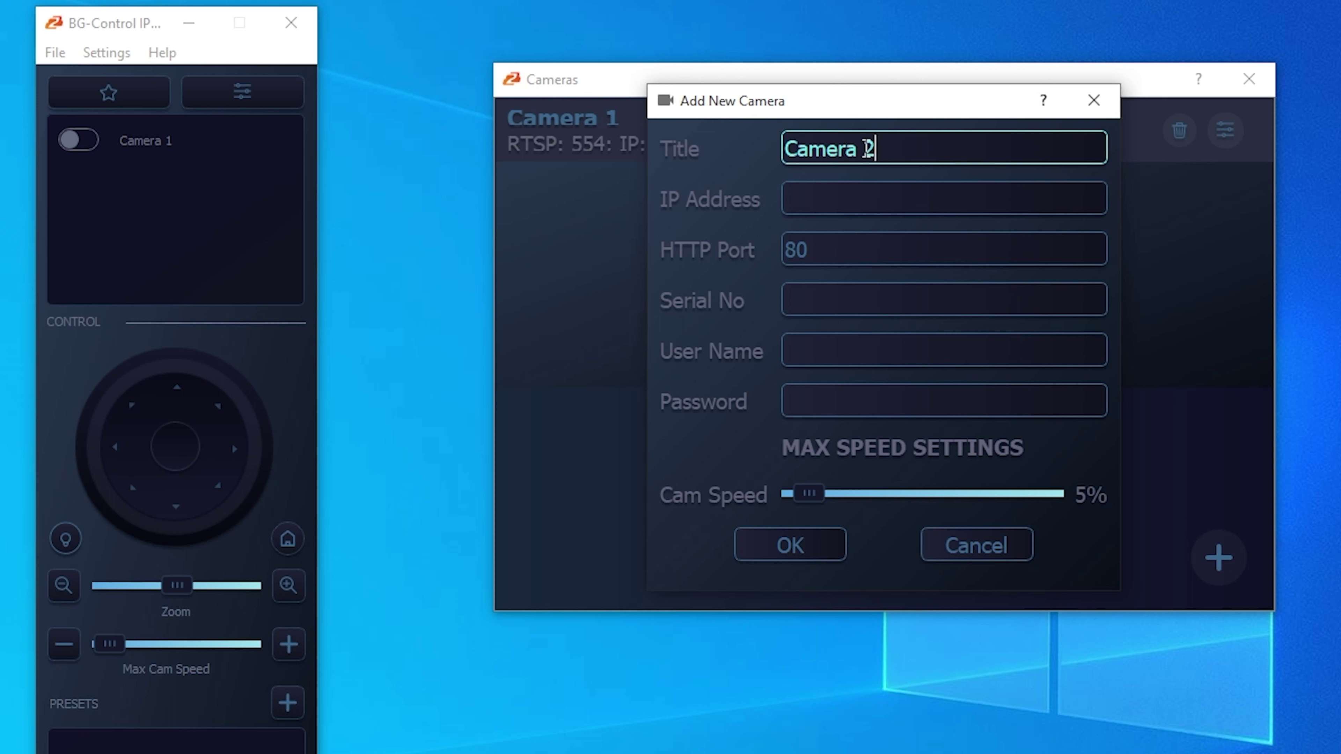
{"action": "key", "text": "Tab"}
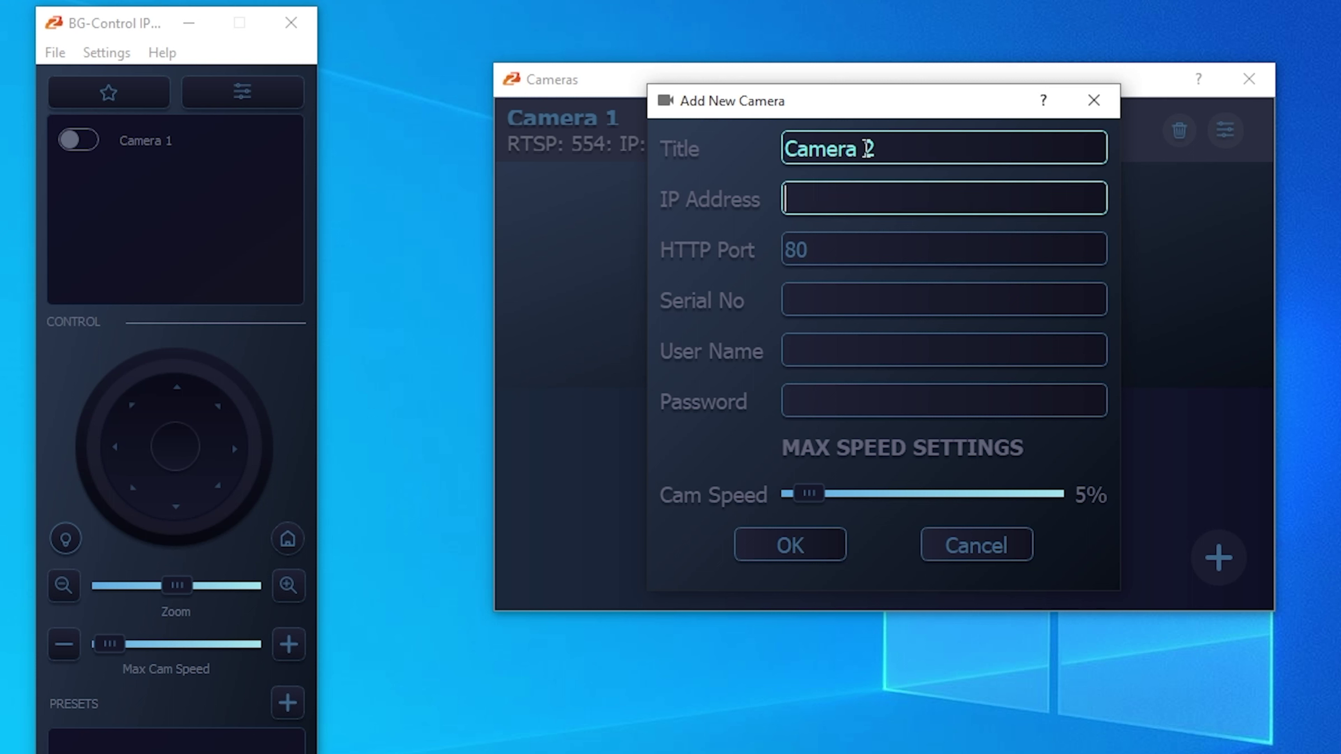
{"action": "type", "text": "192.168"}
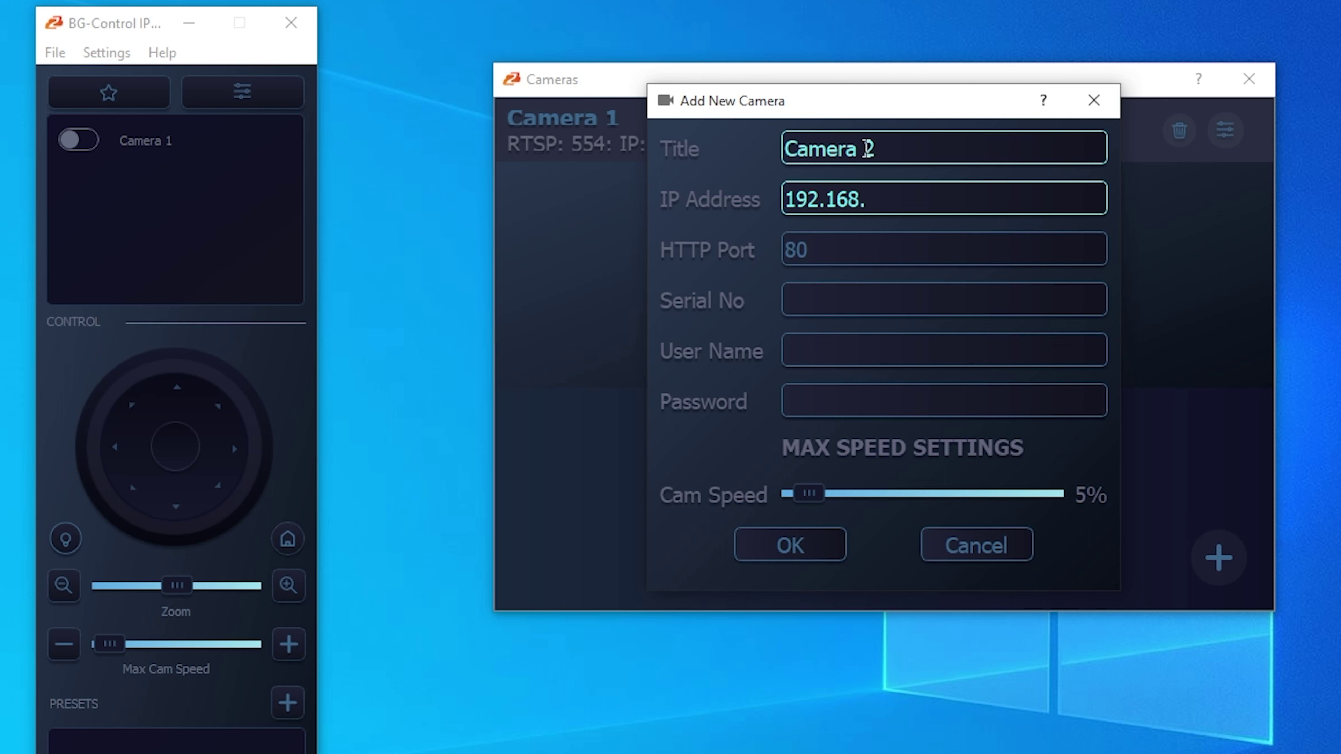
{"action": "type", "text": ".30"}
{"action": "key", "text": "BackSpace"}
- Enter serial number 78470 and the login credentials, save Camera 2, and close the camera list
{"action": "key", "text": "Tab"}
{"action": "key", "text": "Tab"}
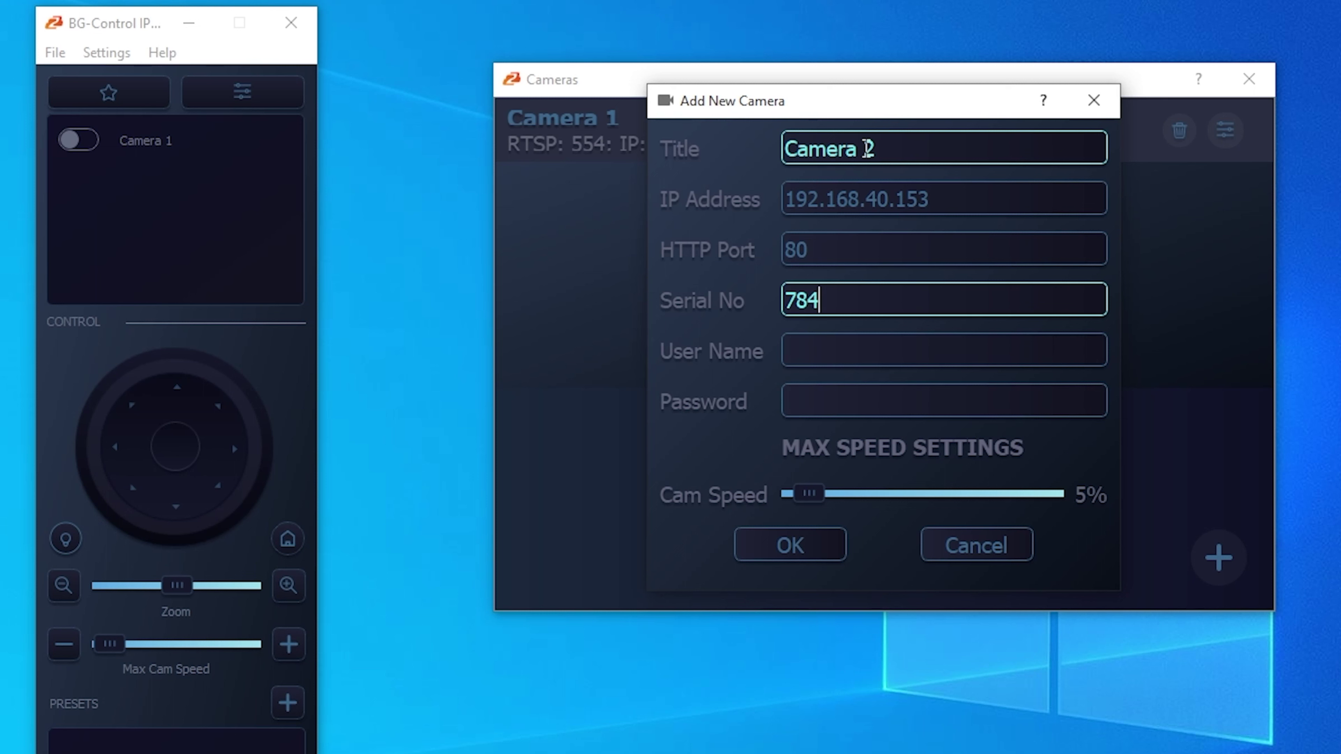
{"action": "type", "text": "7847010212"}
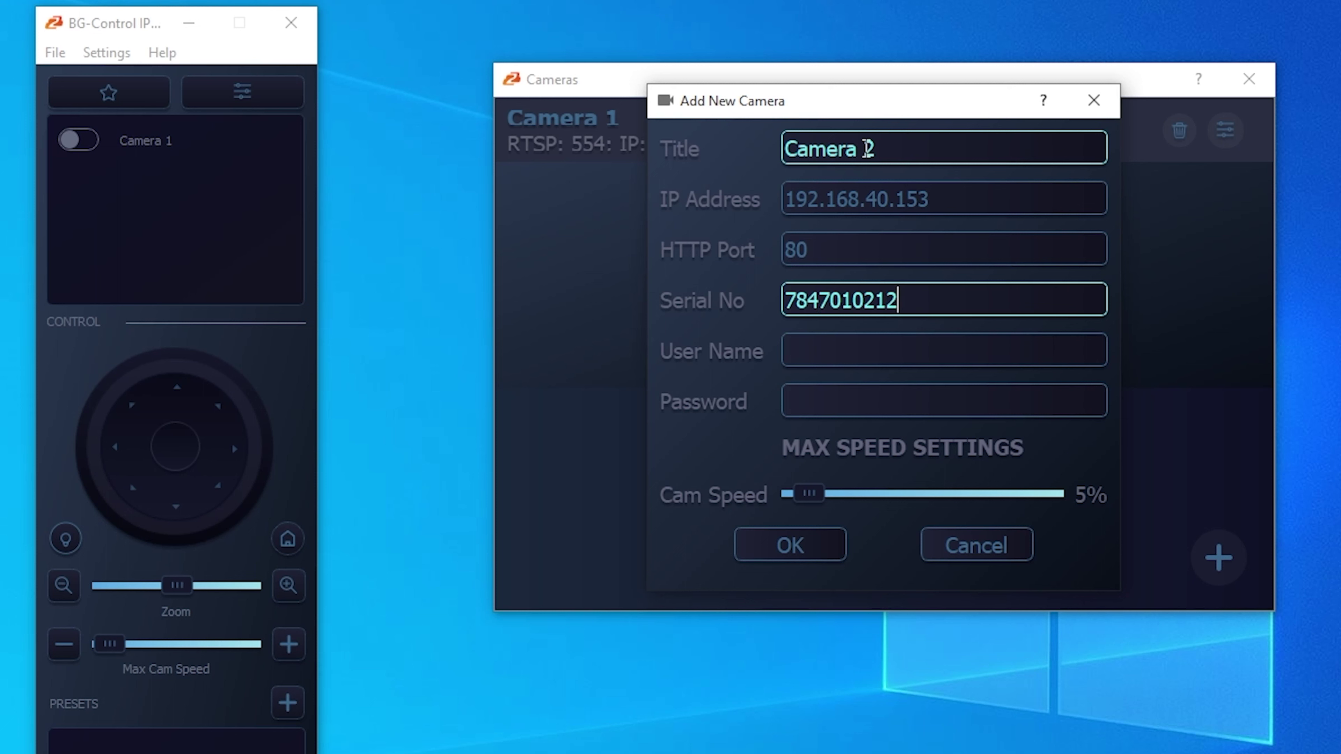
{"action": "key", "text": "Tab"}
{"action": "type", "text": "admin"}
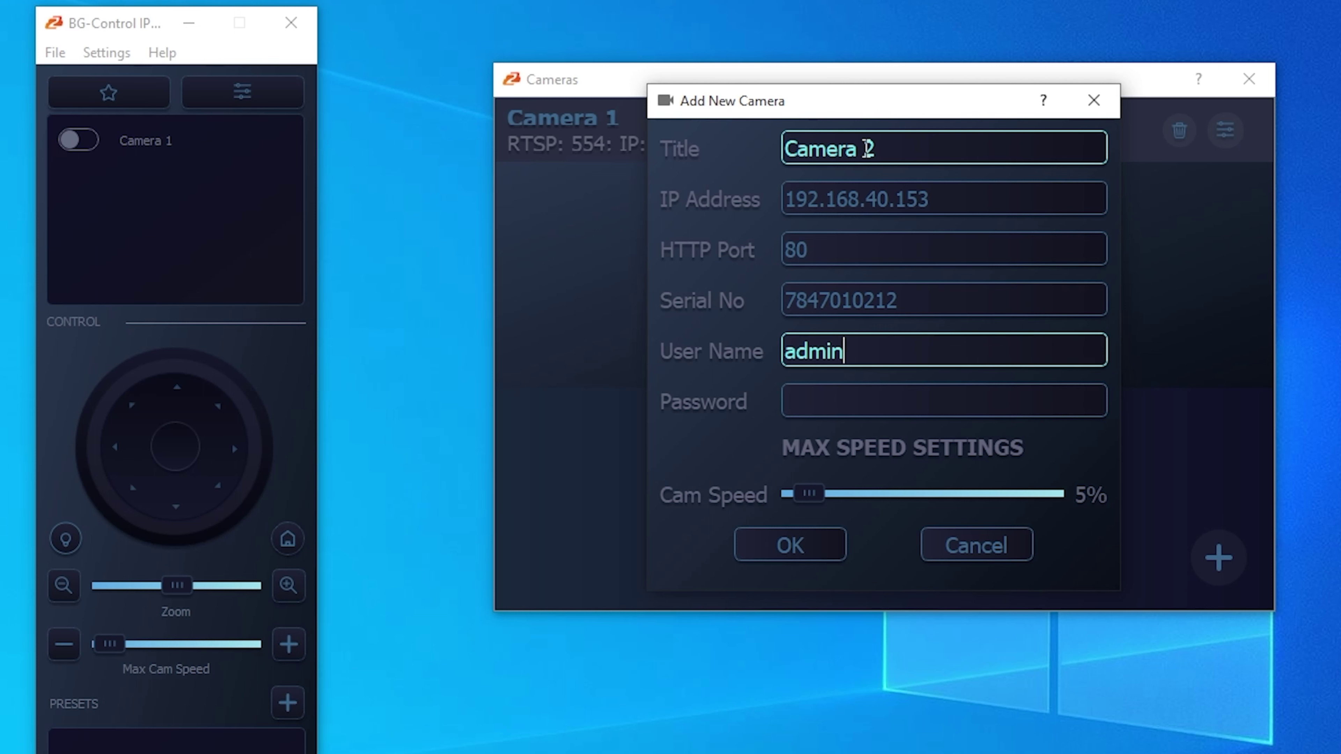
{"action": "key", "text": "Tab"}
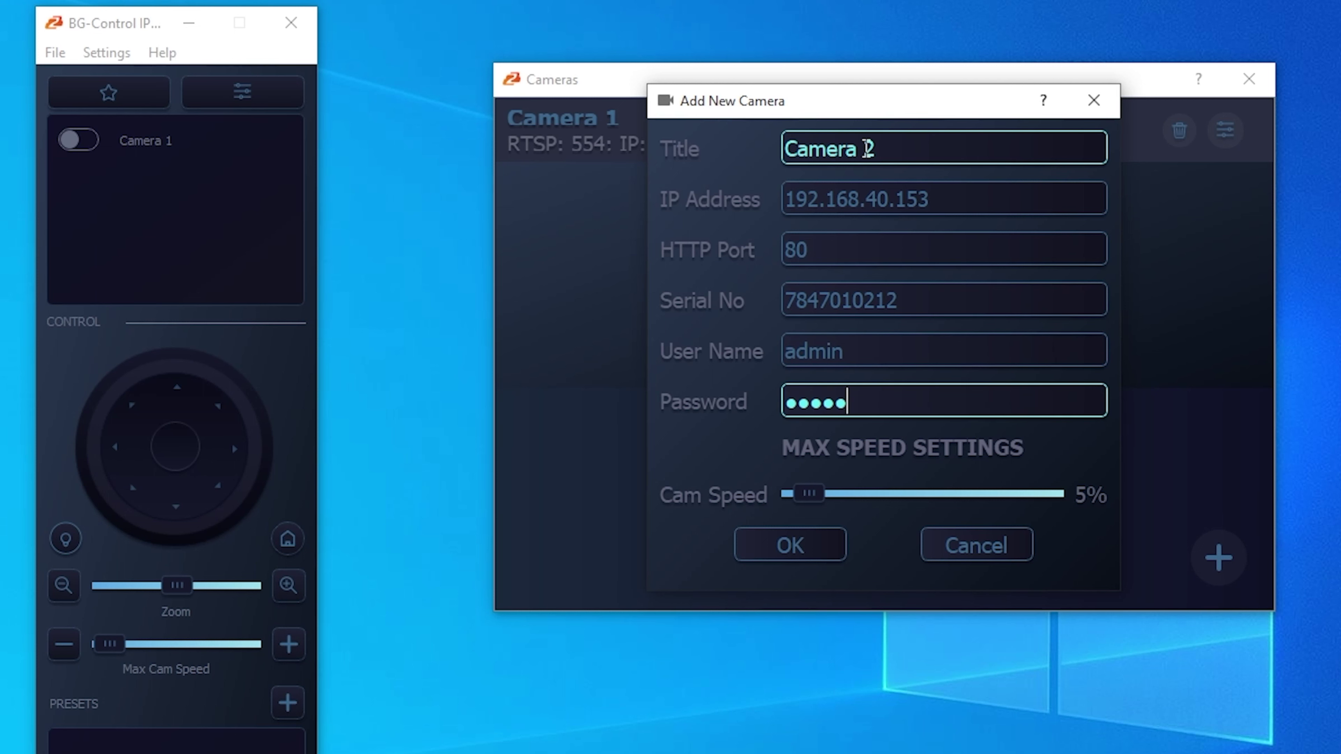
{"action": "left_click", "coordinate": [786, 543]}
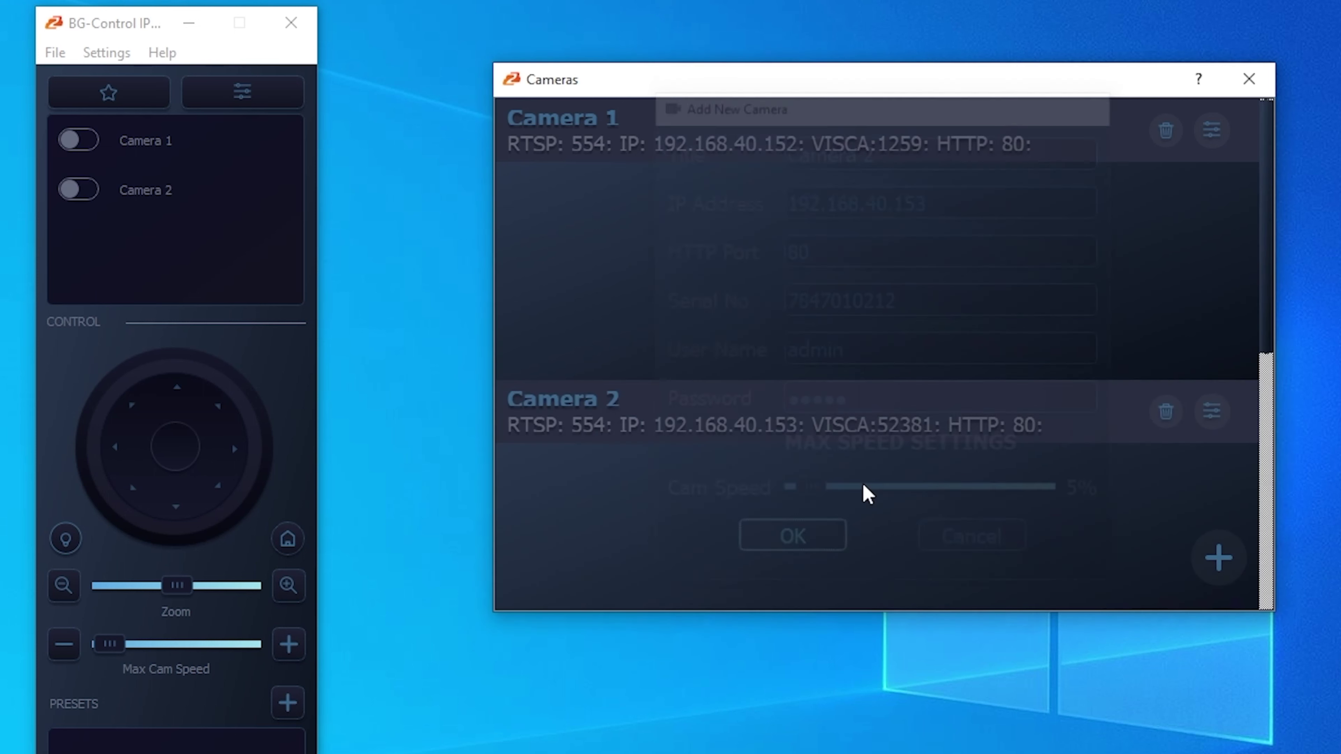
{"action": "left_click", "coordinate": [1250, 79]}
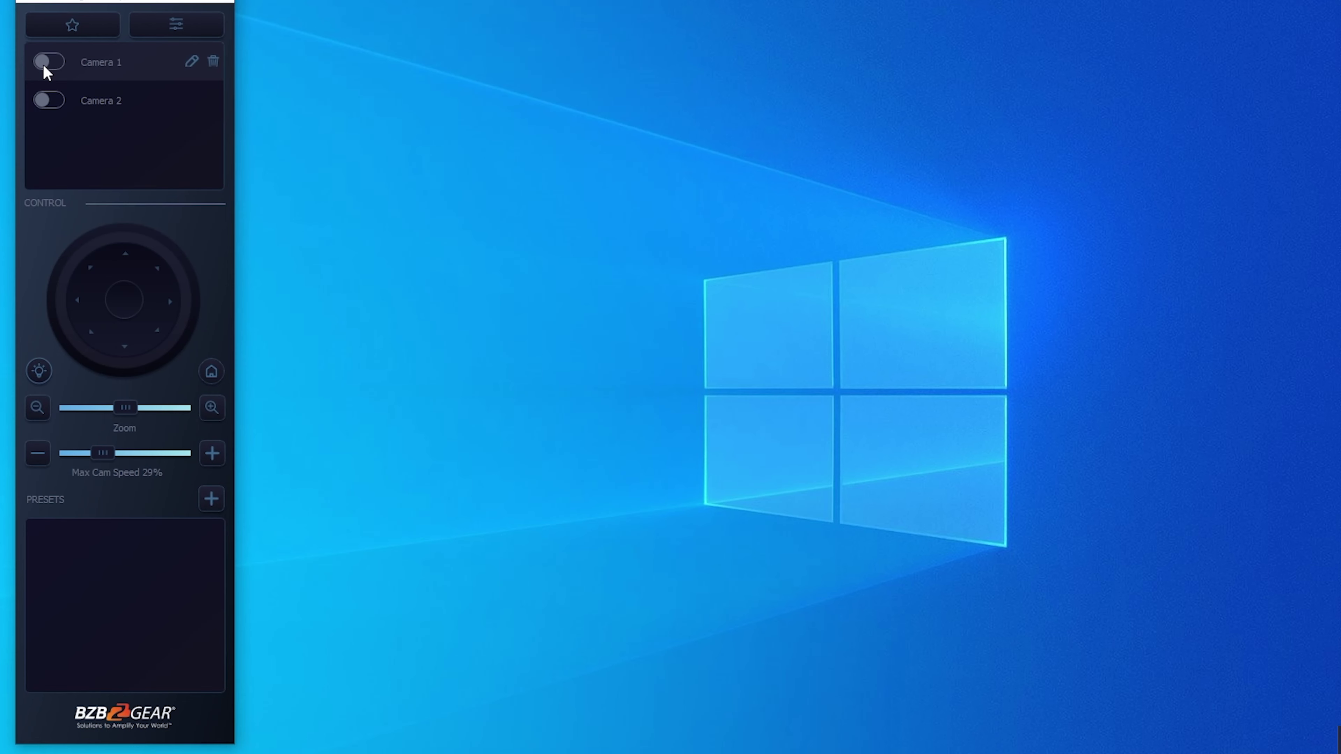
- Switch on Camera 1 and Camera 2 and stack their live feed windows vertically
{"action": "left_click", "coordinate": [47, 62]}
{"action": "left_click", "coordinate": [46, 100]}
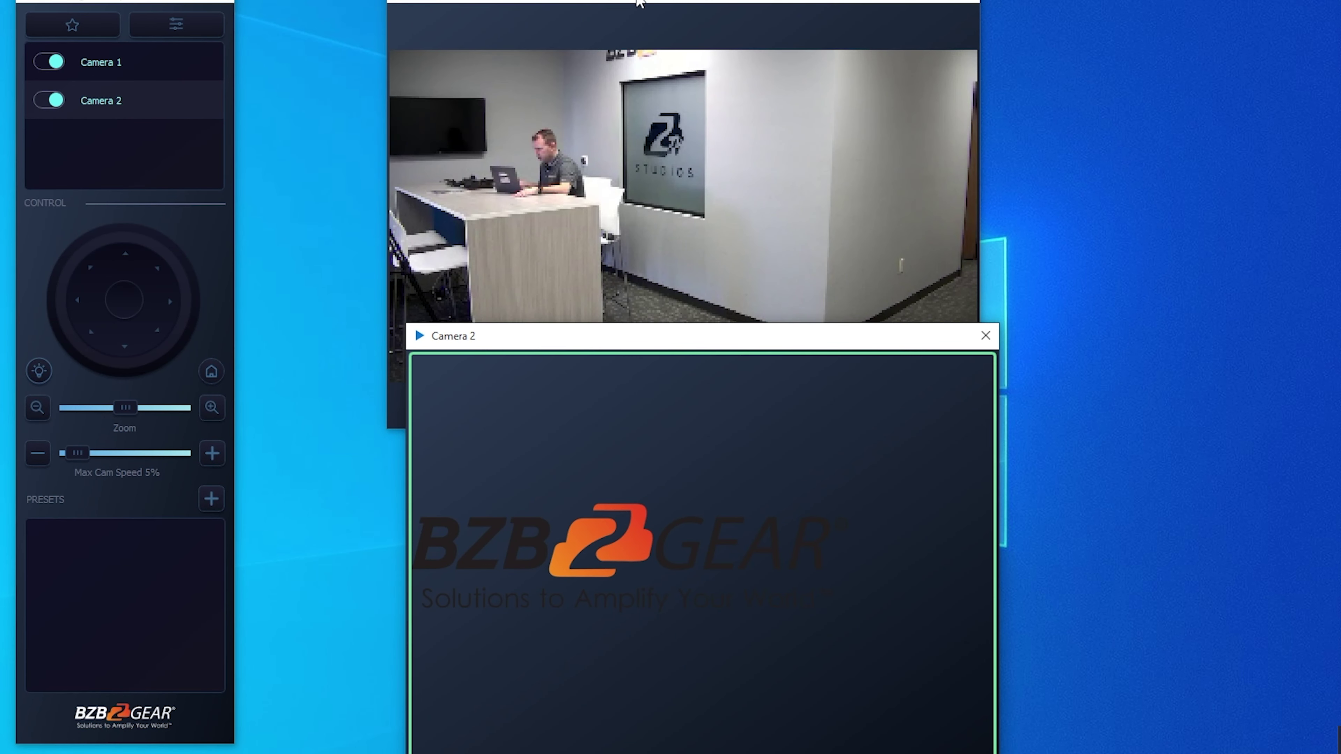
{"action": "left_click_drag", "start_coordinate": [639, 3], "coordinate": [637, 0]}
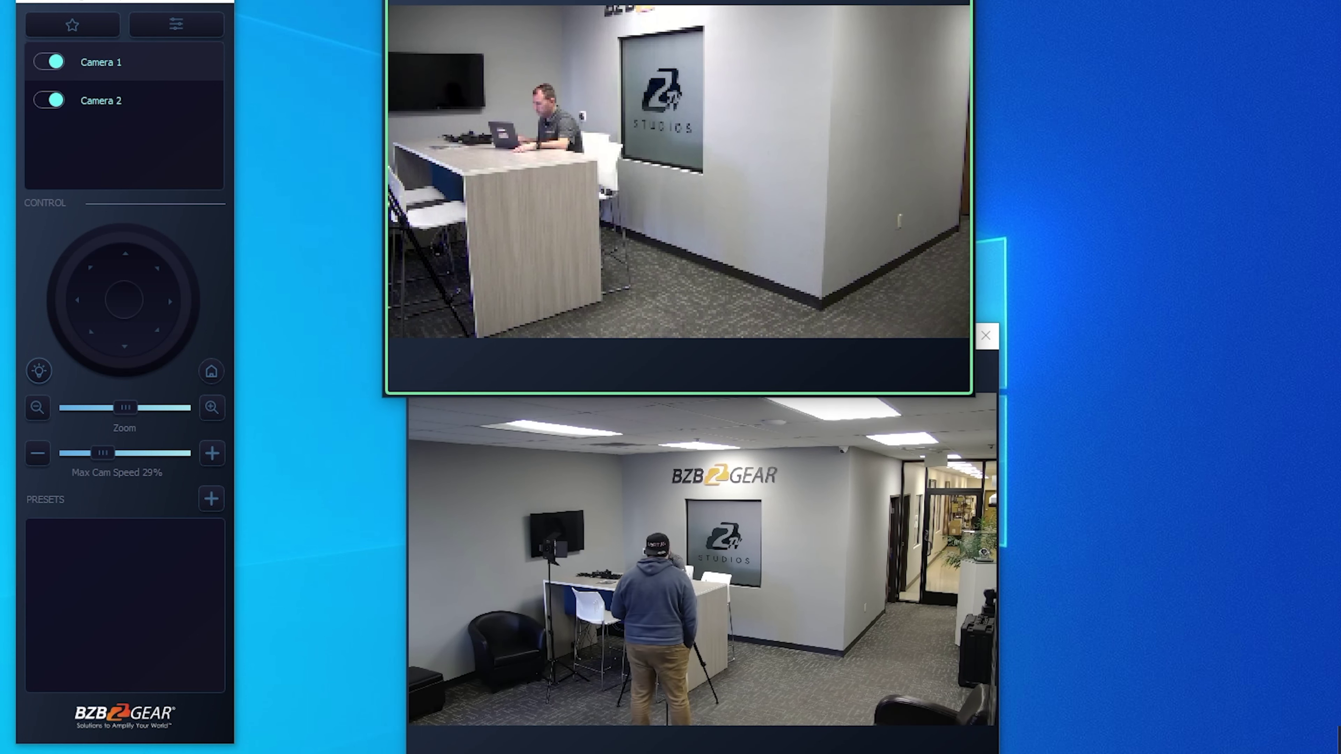
{"action": "left_click", "coordinate": [689, 485]}
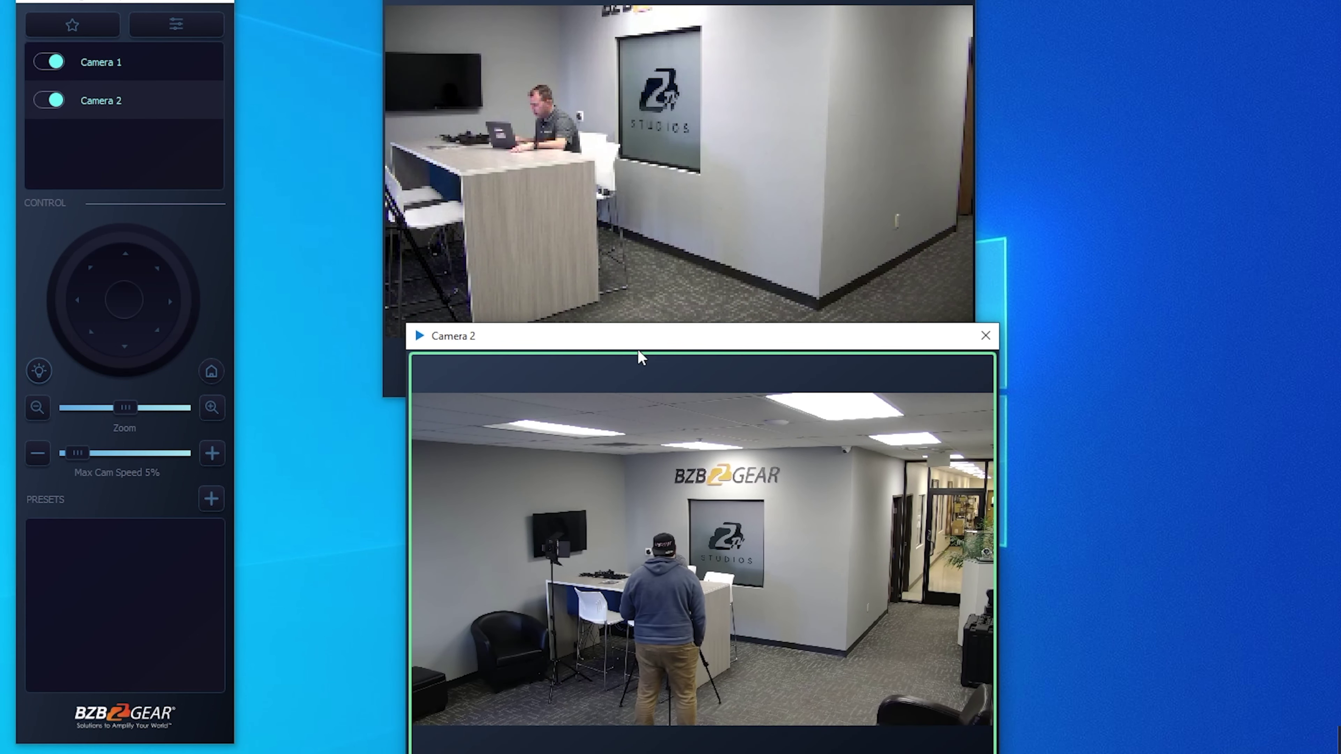
{"action": "left_click_drag", "start_coordinate": [638, 351], "coordinate": [610, 372]}
{"action": "mouse_move", "coordinate": [649, 439]}
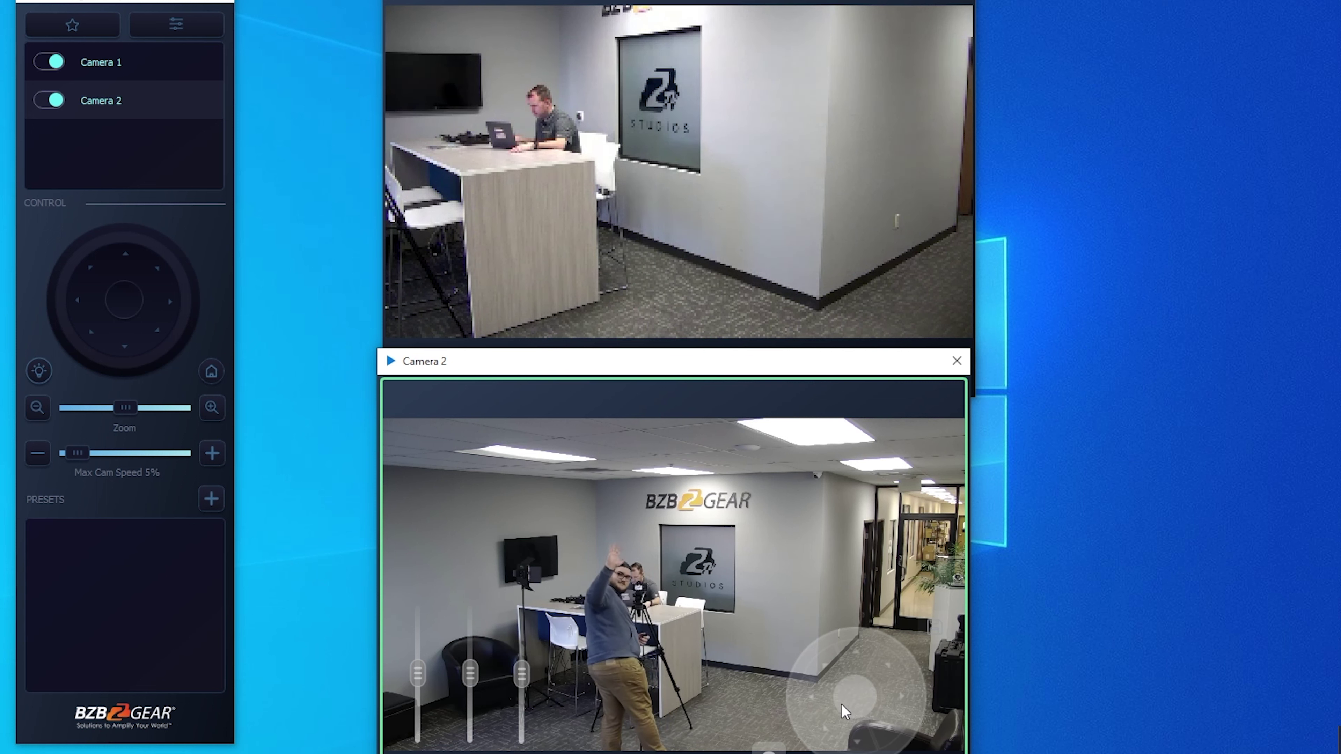
{"action": "left_click_drag", "start_coordinate": [841, 704], "coordinate": [783, 698]}
- Close the Camera 2 feed and pan and tilt Camera 1 up to the BZB GEAR sign
{"action": "left_click", "coordinate": [956, 361]}
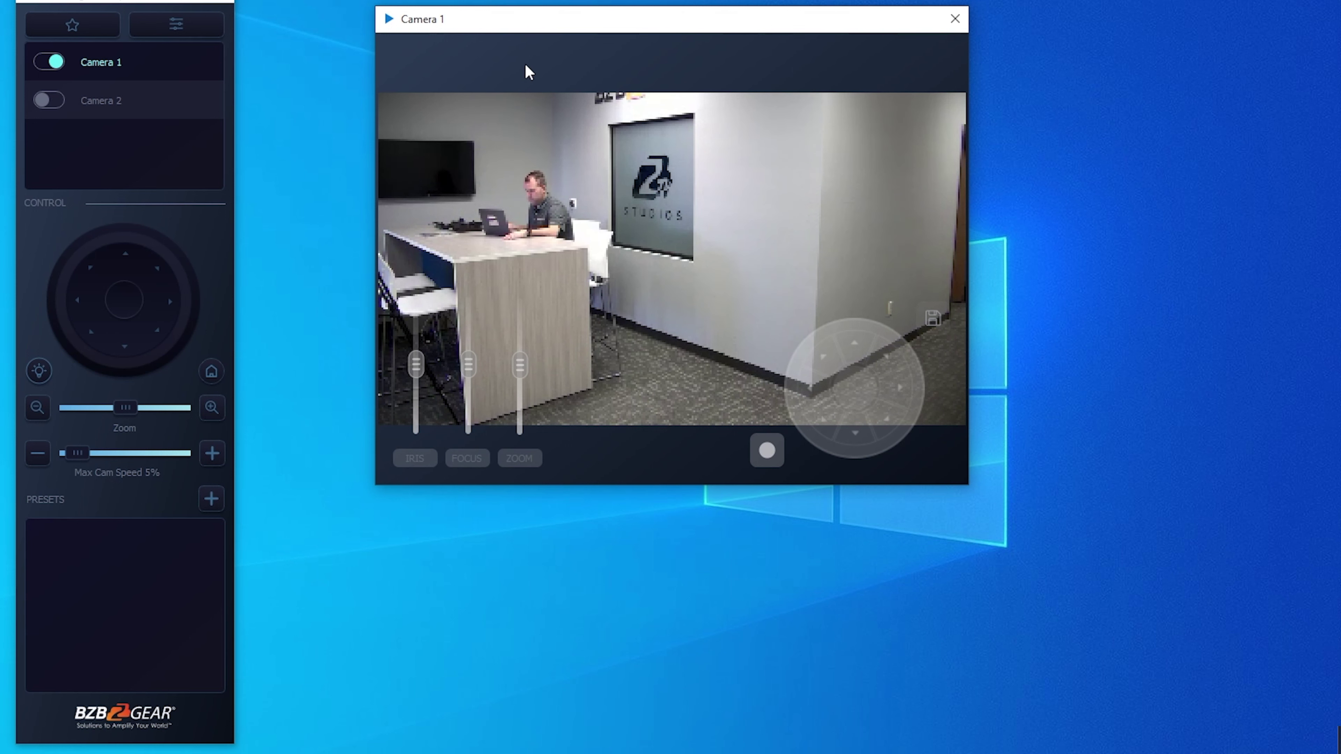
{"action": "left_click_drag", "start_coordinate": [685, 25], "coordinate": [650, 14]}
{"action": "mouse_move", "coordinate": [804, 382]}
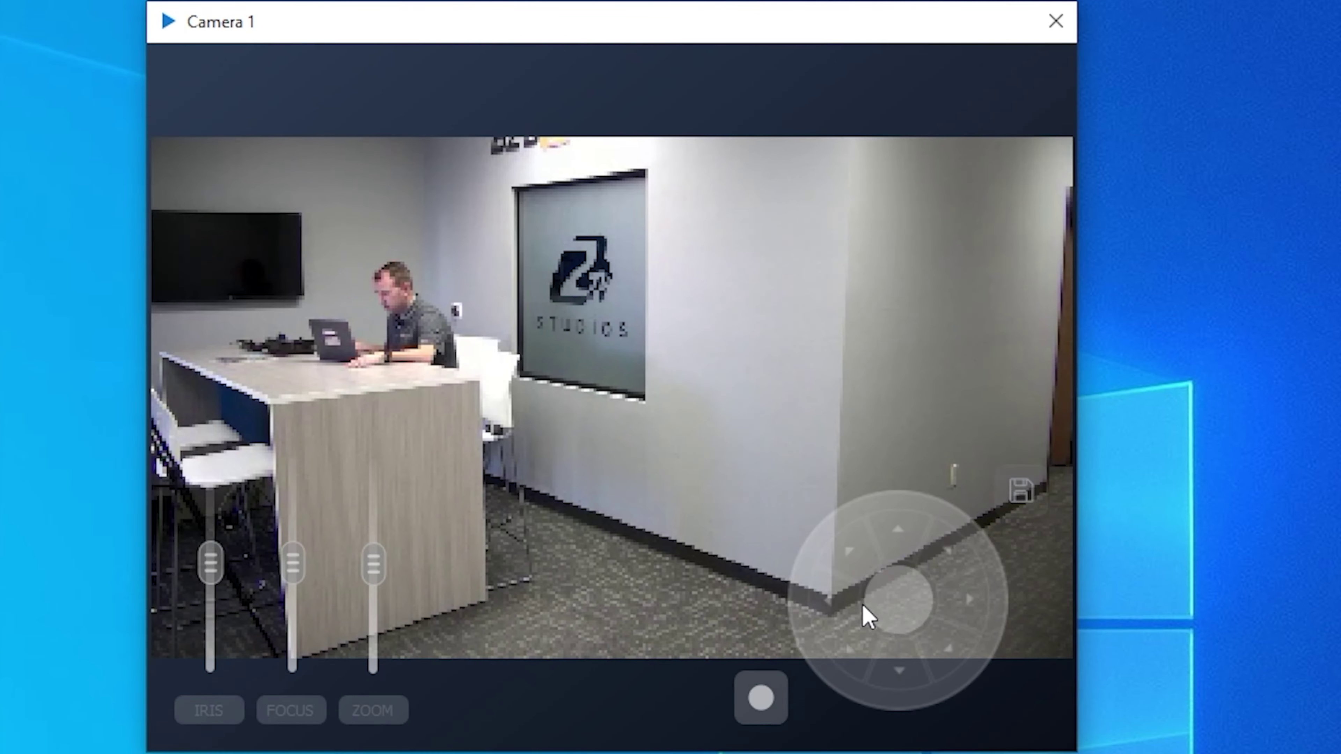
{"action": "left_click_drag", "start_coordinate": [796, 386], "coordinate": [702, 391]}
{"action": "left_click_drag", "start_coordinate": [716, 620], "coordinate": [751, 626]}
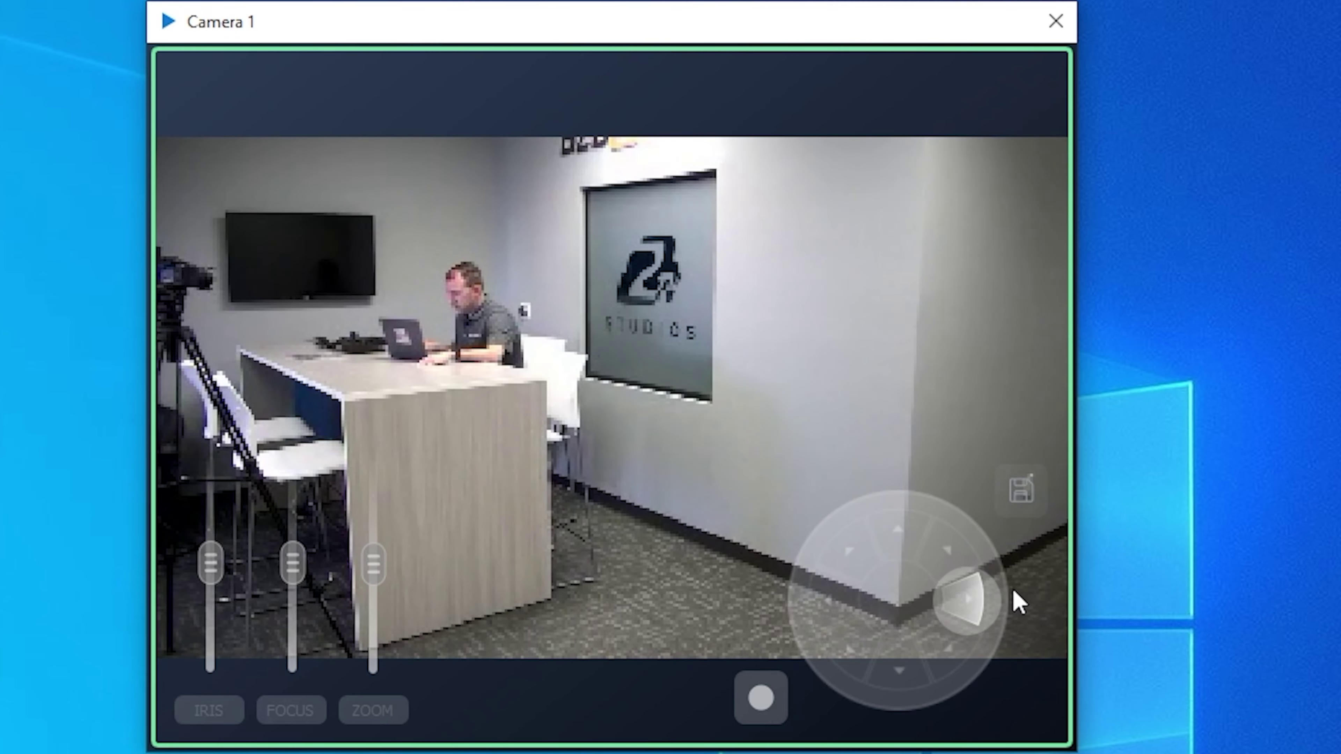
{"action": "left_click_drag", "start_coordinate": [1019, 602], "coordinate": [902, 516]}
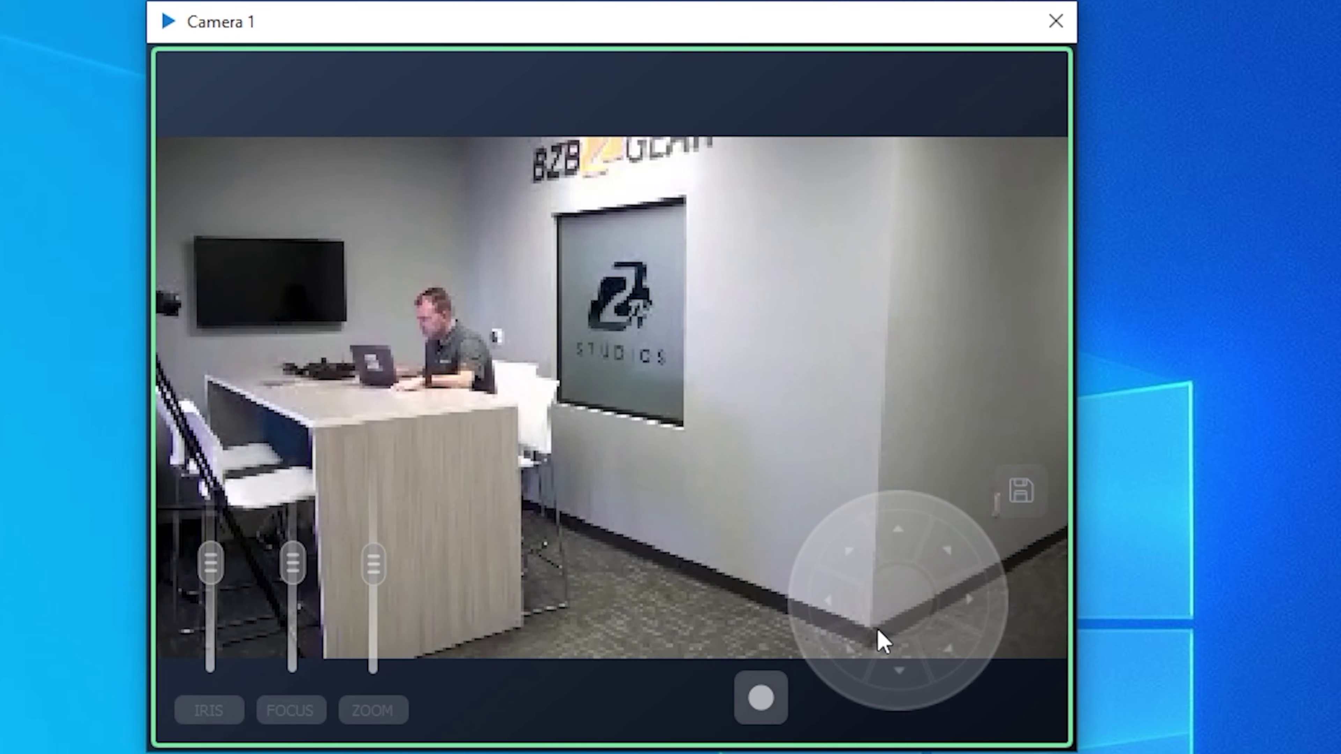
{"action": "left_click_drag", "start_coordinate": [889, 688], "coordinate": [874, 611]}
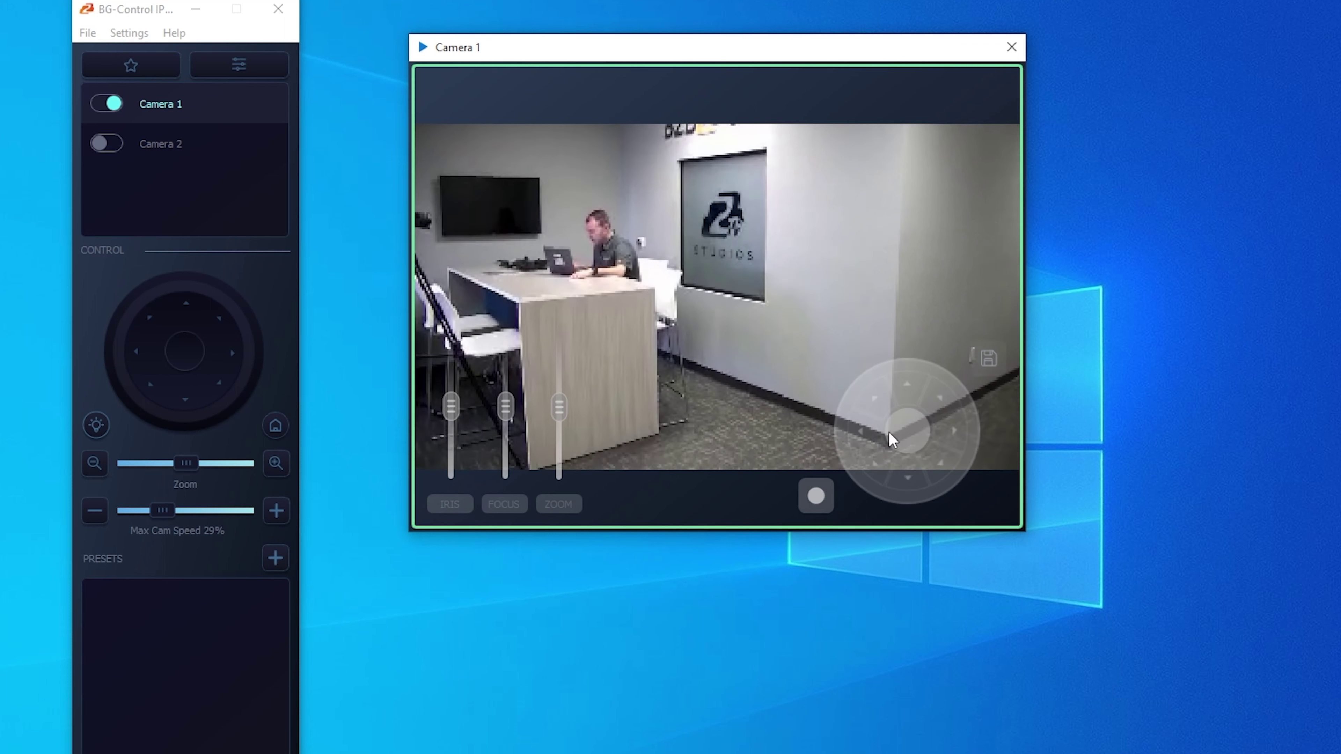
{"action": "left_click_drag", "start_coordinate": [889, 432], "coordinate": [895, 391]}
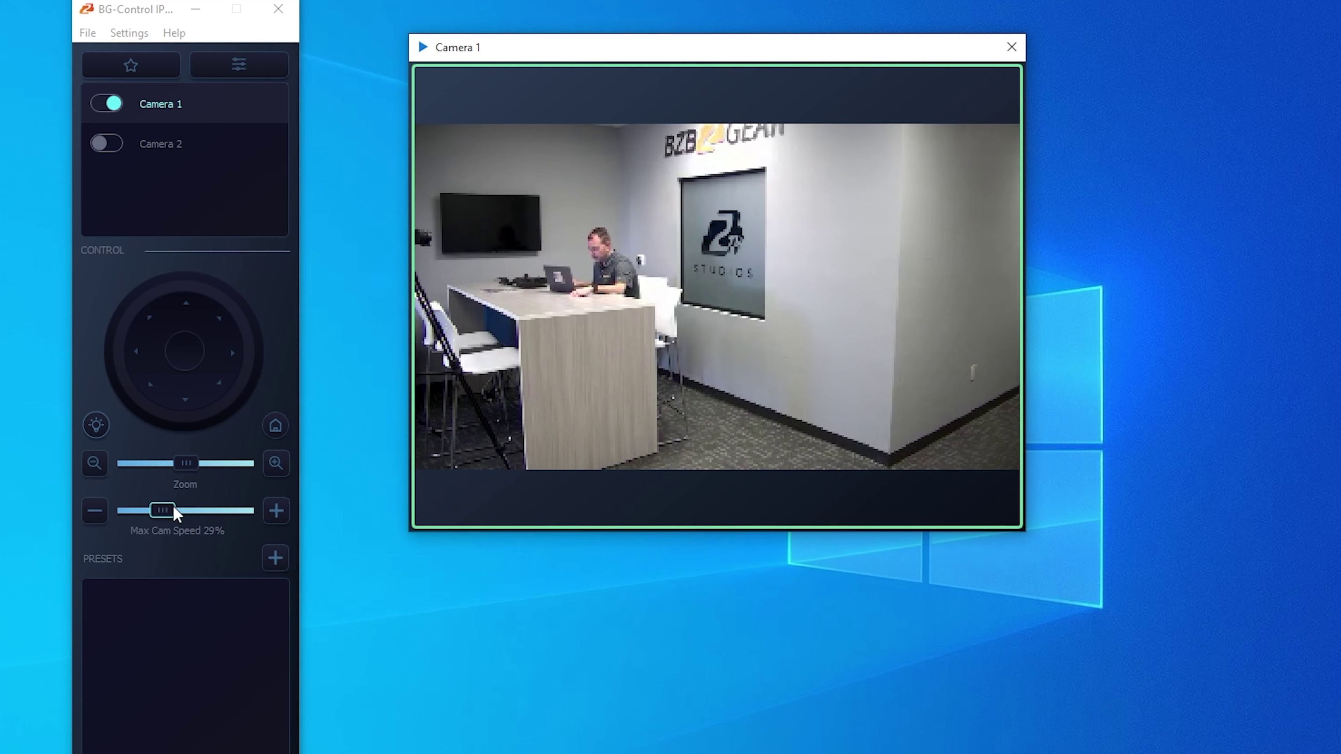
- Raise the max camera speed to 77% and toggle Camera 1 off and back on
{"action": "left_click_drag", "start_coordinate": [175, 511], "coordinate": [164, 514]}
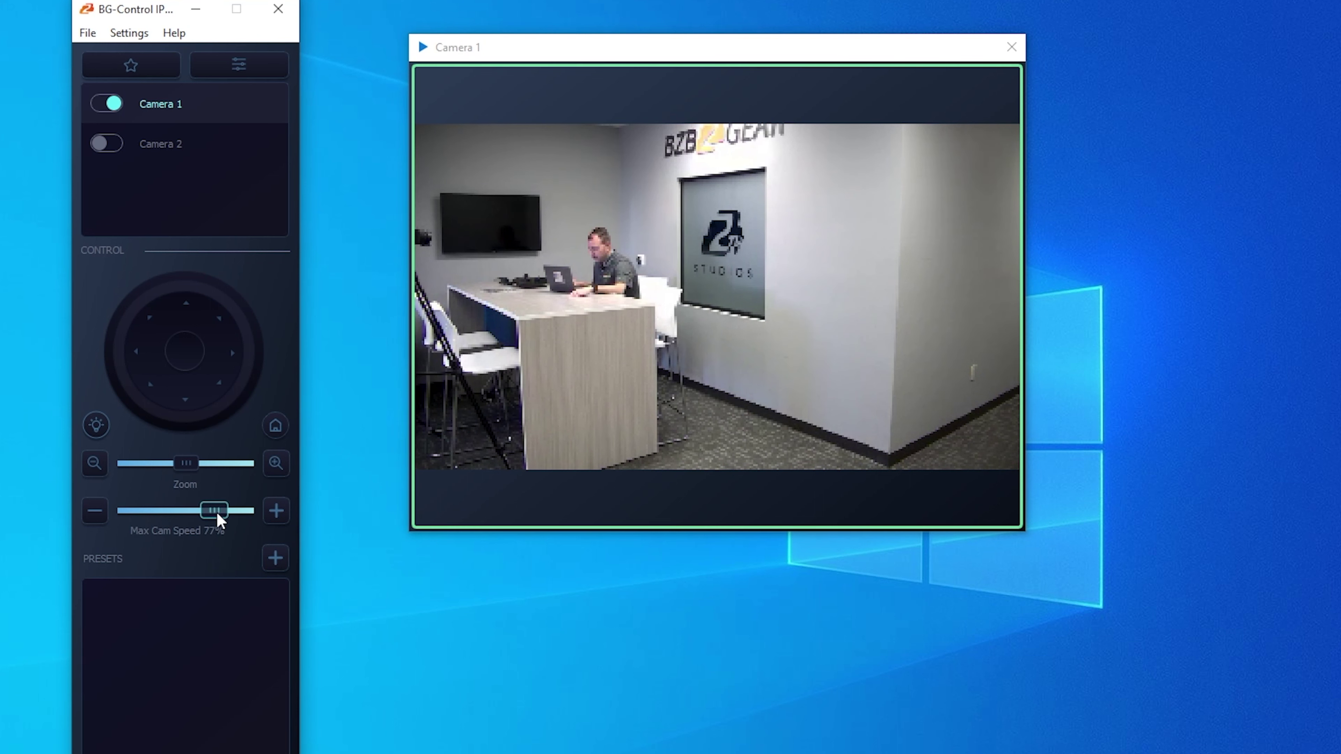
{"action": "mouse_move", "coordinate": [807, 157]}
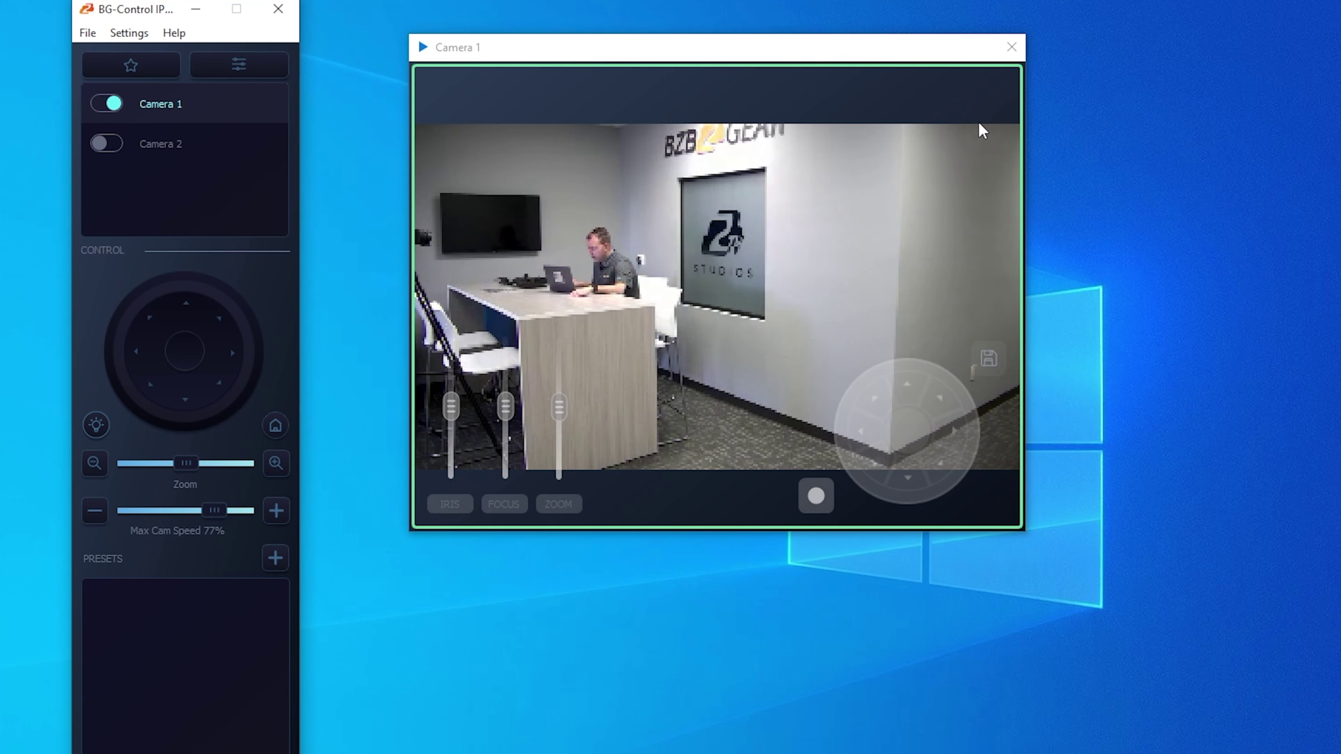
{"action": "left_click", "coordinate": [1011, 47]}
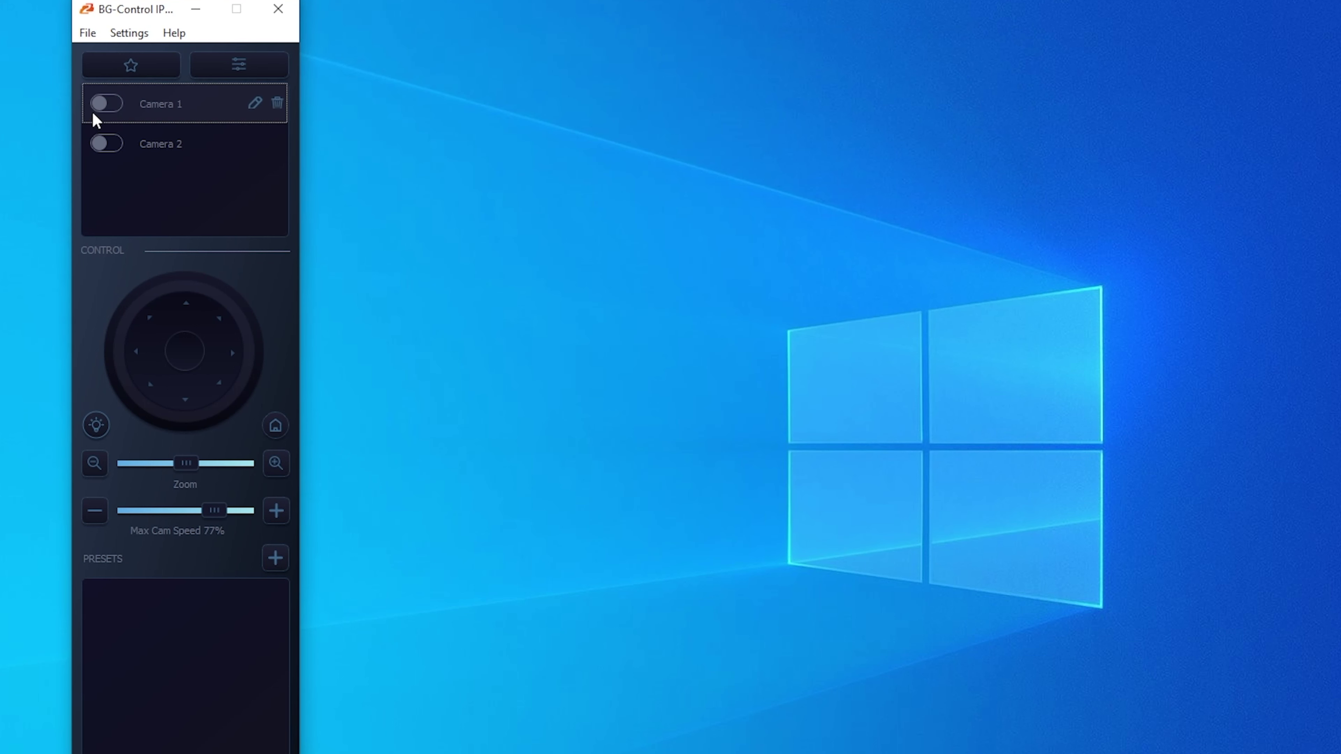
{"action": "left_click", "coordinate": [95, 117]}
- Pan Camera 1 right toward the BZB GEAR logo wall
{"action": "mouse_move", "coordinate": [553, 429]}
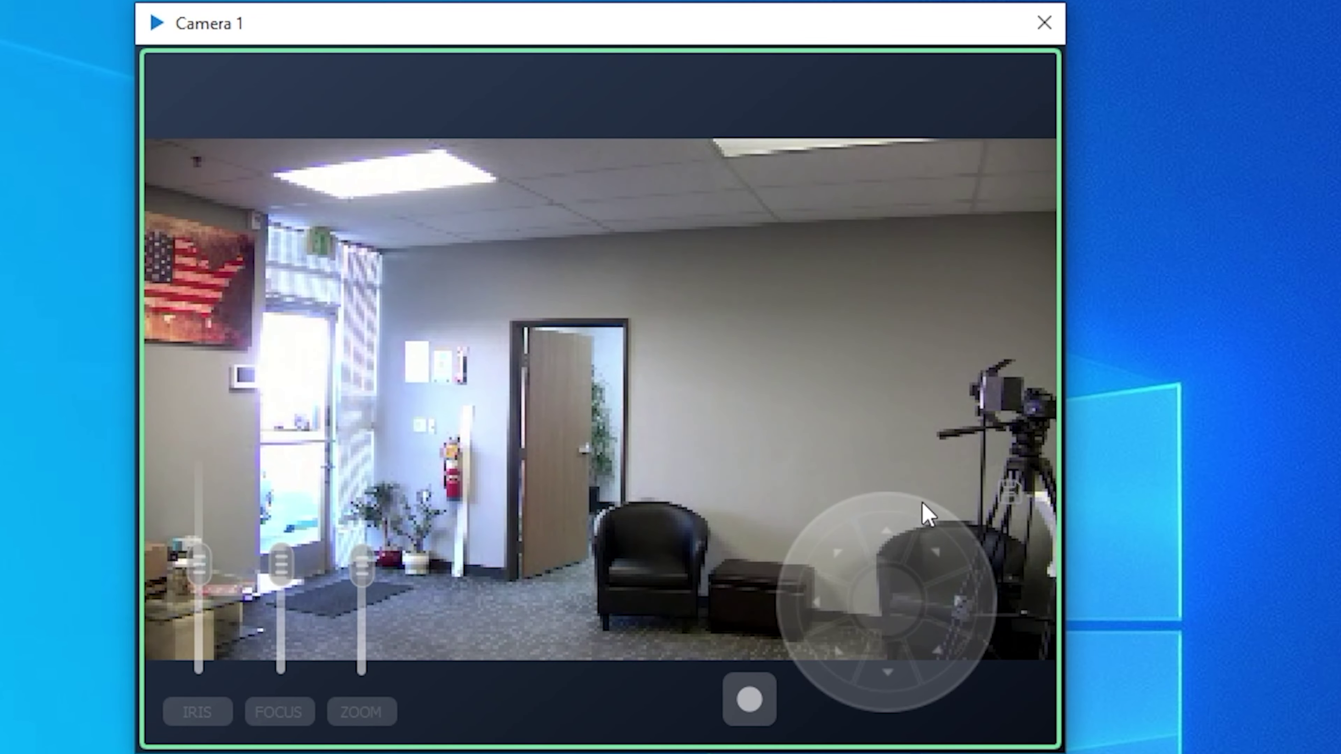
{"action": "mouse_move", "coordinate": [903, 608]}
{"action": "left_mouse_down"}
{"action": "mouse_move", "coordinate": [945, 617]}
{"action": "mouse_move", "coordinate": [898, 634]}
{"action": "mouse_move", "coordinate": [913, 559]}
{"action": "mouse_move", "coordinate": [802, 623]}
{"action": "mouse_move", "coordinate": [881, 615]}
{"action": "mouse_move", "coordinate": [820, 623]}
{"action": "mouse_move", "coordinate": [859, 619]}
{"action": "mouse_move", "coordinate": [880, 657]}
{"action": "mouse_move", "coordinate": [915, 621]}
{"action": "mouse_move", "coordinate": [935, 626]}
{"action": "mouse_move", "coordinate": [848, 610]}
{"action": "mouse_move", "coordinate": [892, 611]}
{"action": "left_mouse_up"}
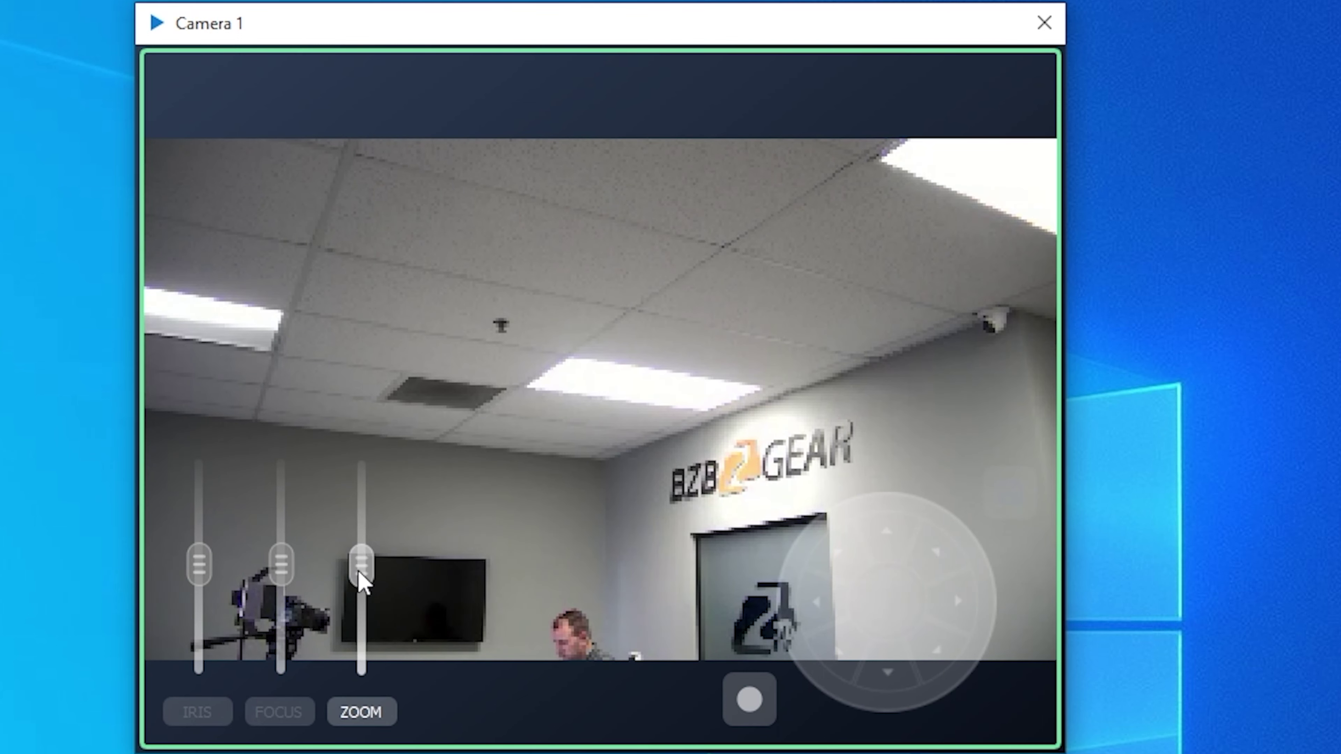
- Zoom Camera 1 in and pan until the BZB GEAR wall logo is centered
{"action": "left_click_drag", "start_coordinate": [354, 552], "coordinate": [368, 485]}
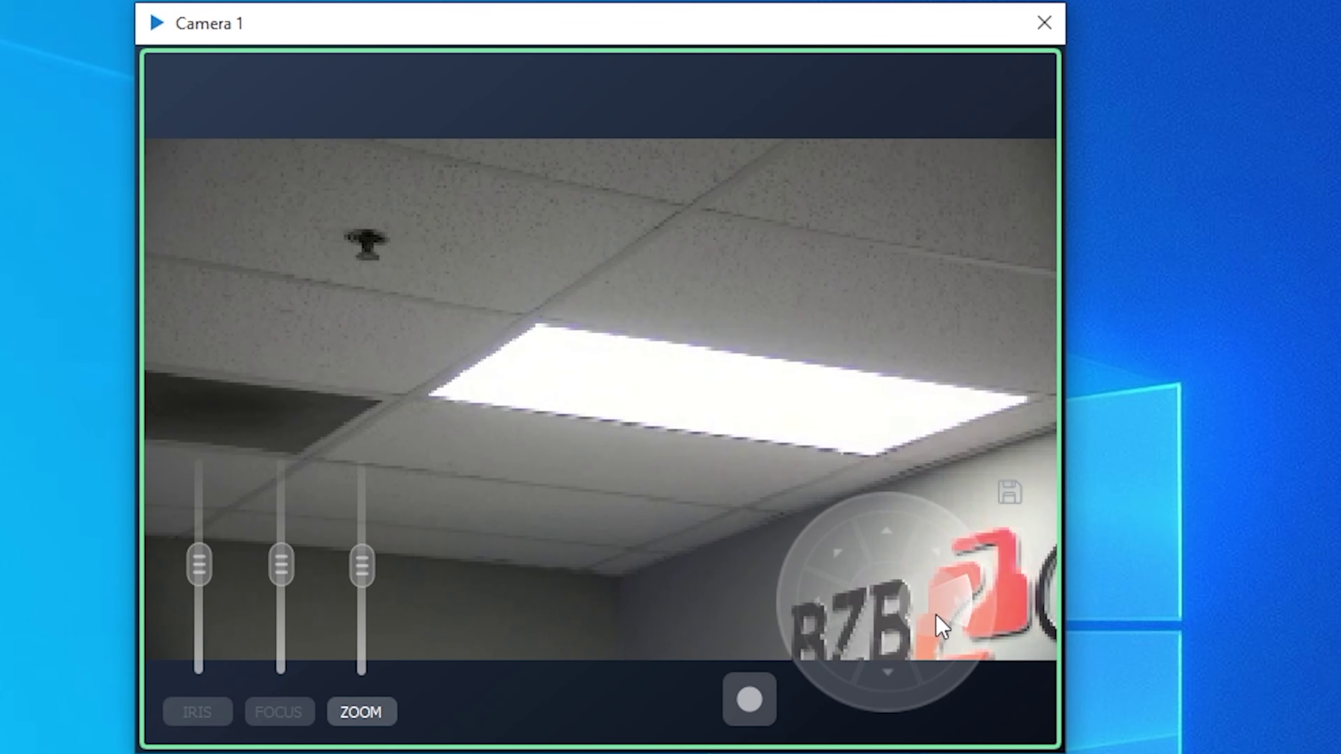
{"action": "left_click_drag", "start_coordinate": [940, 629], "coordinate": [841, 592]}
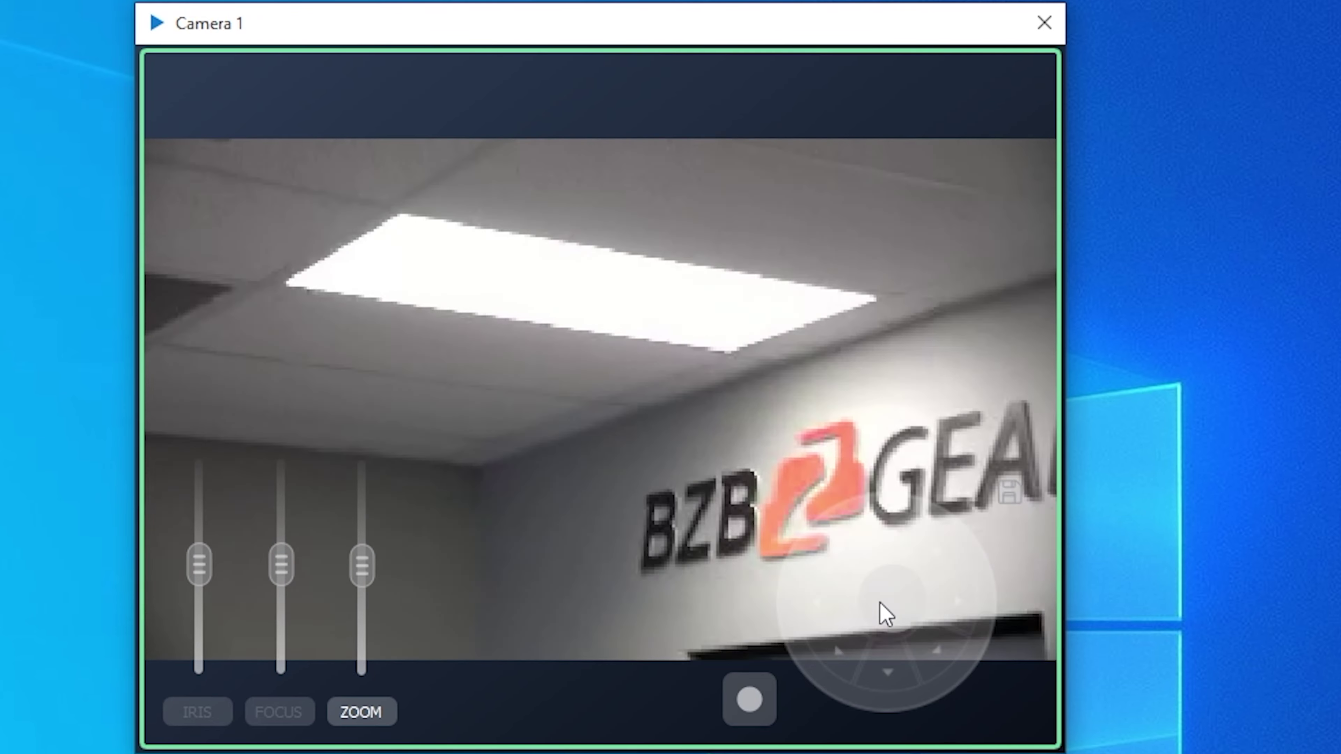
{"action": "left_click_drag", "start_coordinate": [883, 614], "coordinate": [929, 608]}
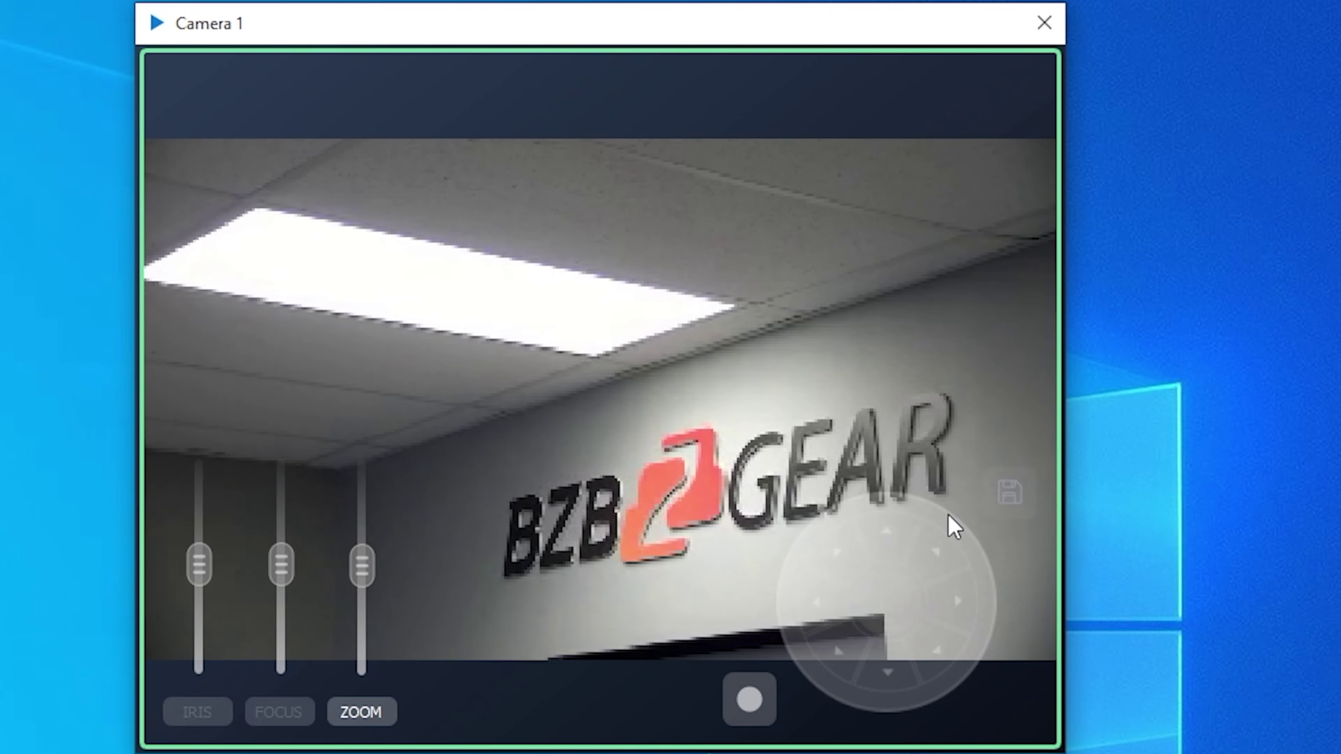
{"action": "left_click", "coordinate": [1028, 493]}
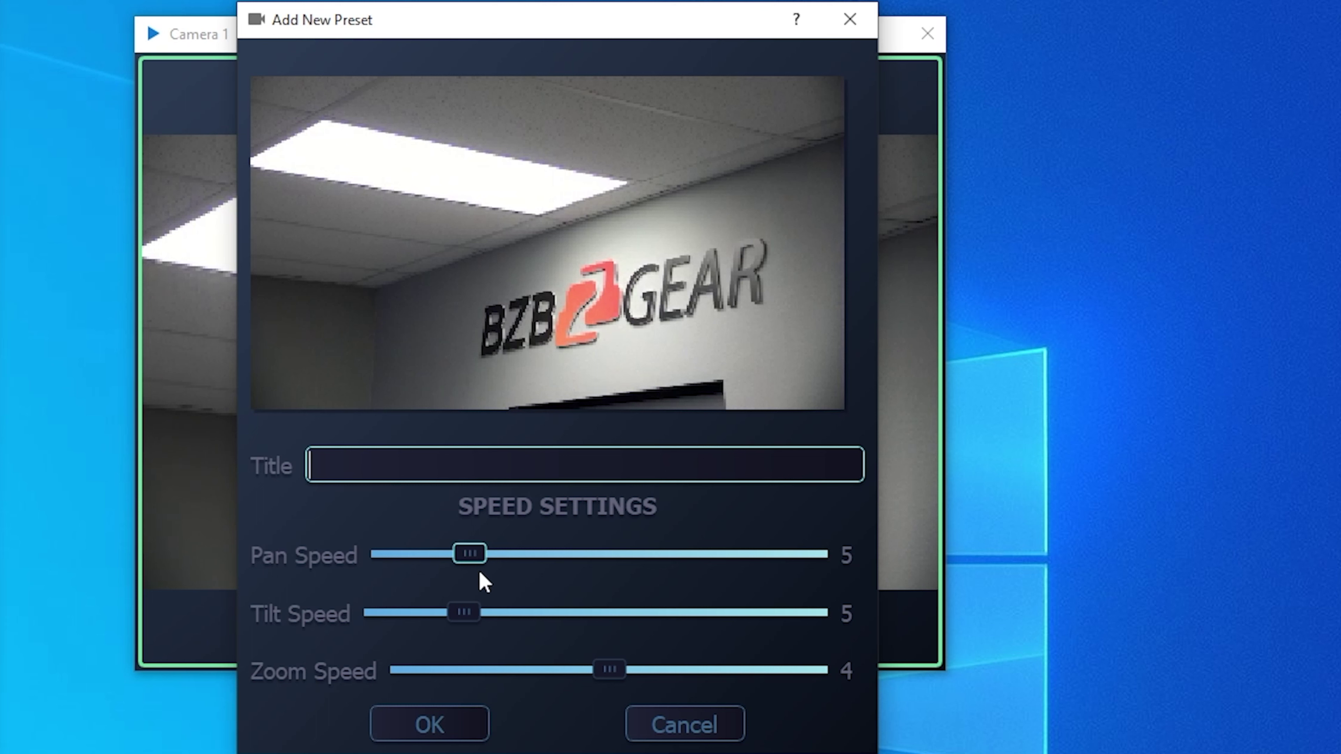
- Set the preset's pan and tilt speeds to 11 and save it as Logo
{"action": "left_click", "coordinate": [463, 554]}
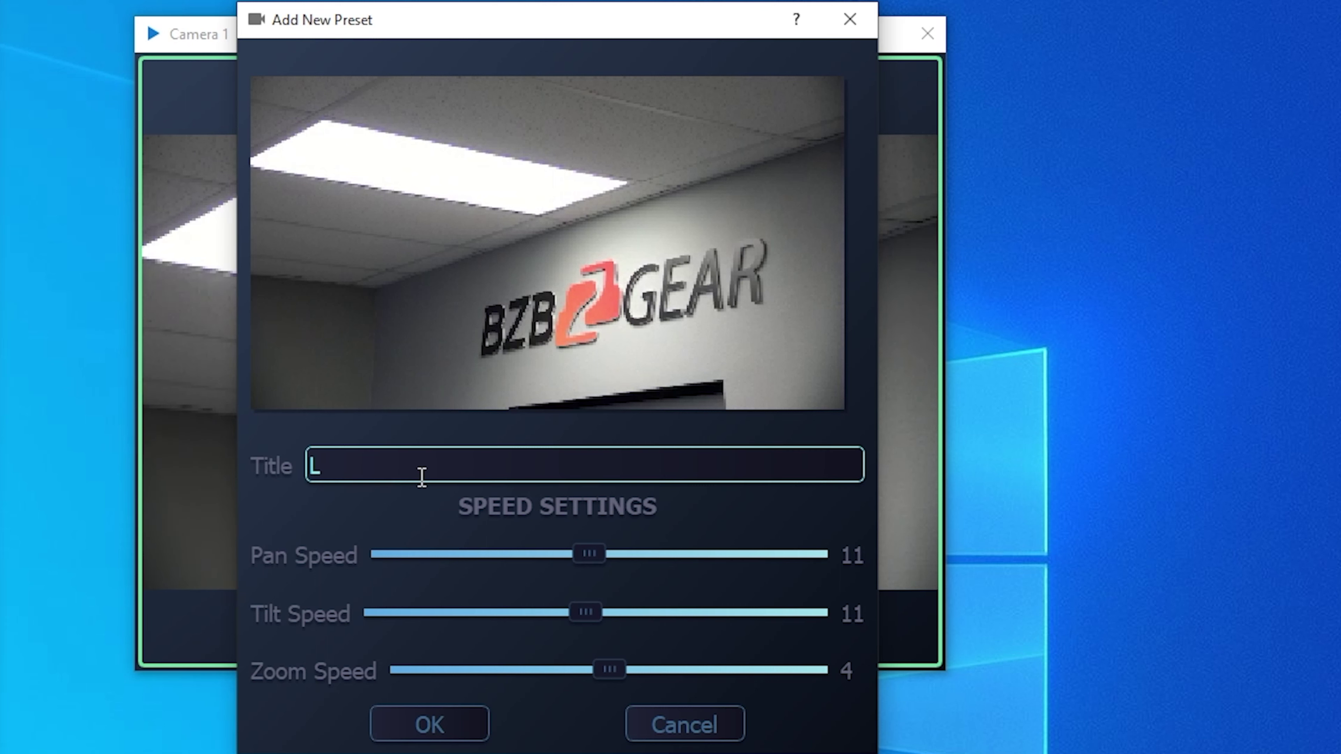
{"action": "left_click", "coordinate": [441, 739]}
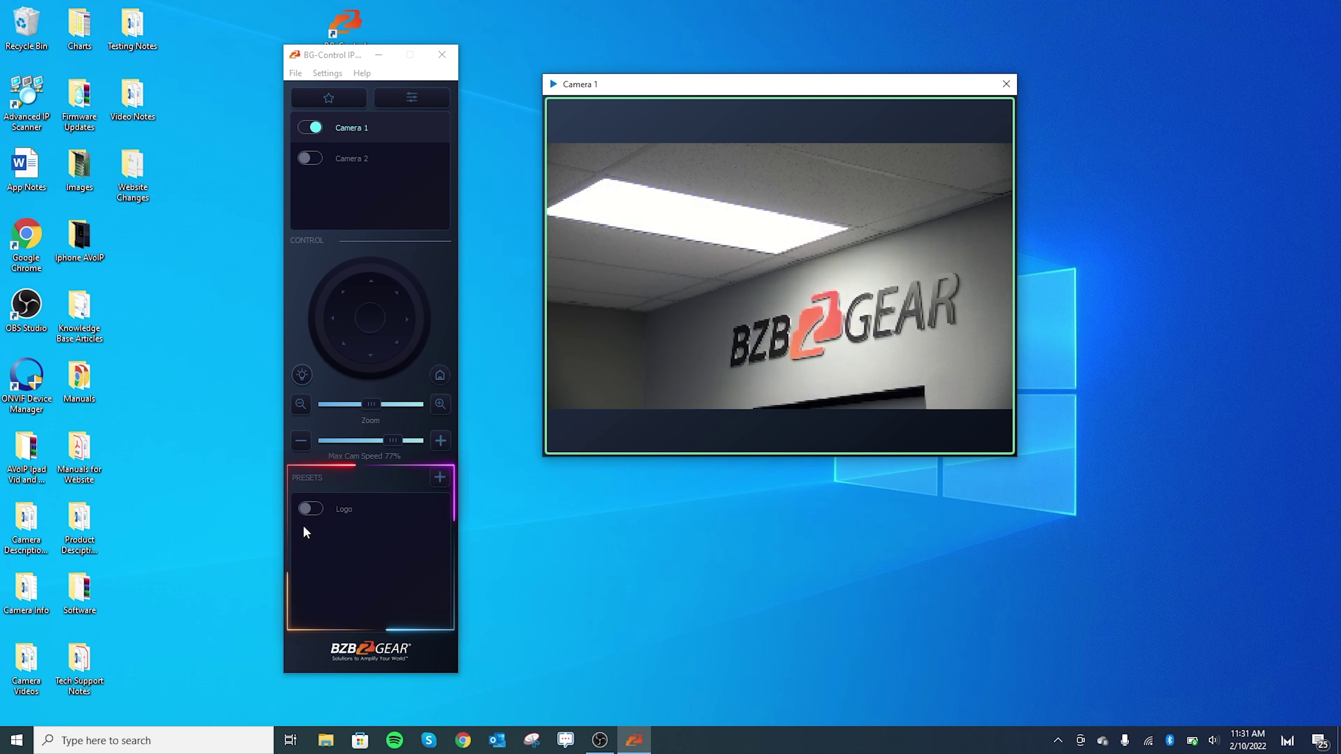
- Send Camera 1 home, recall the Logo preset, then tilt the camera down away from it
{"action": "mouse_move", "coordinate": [694, 263]}
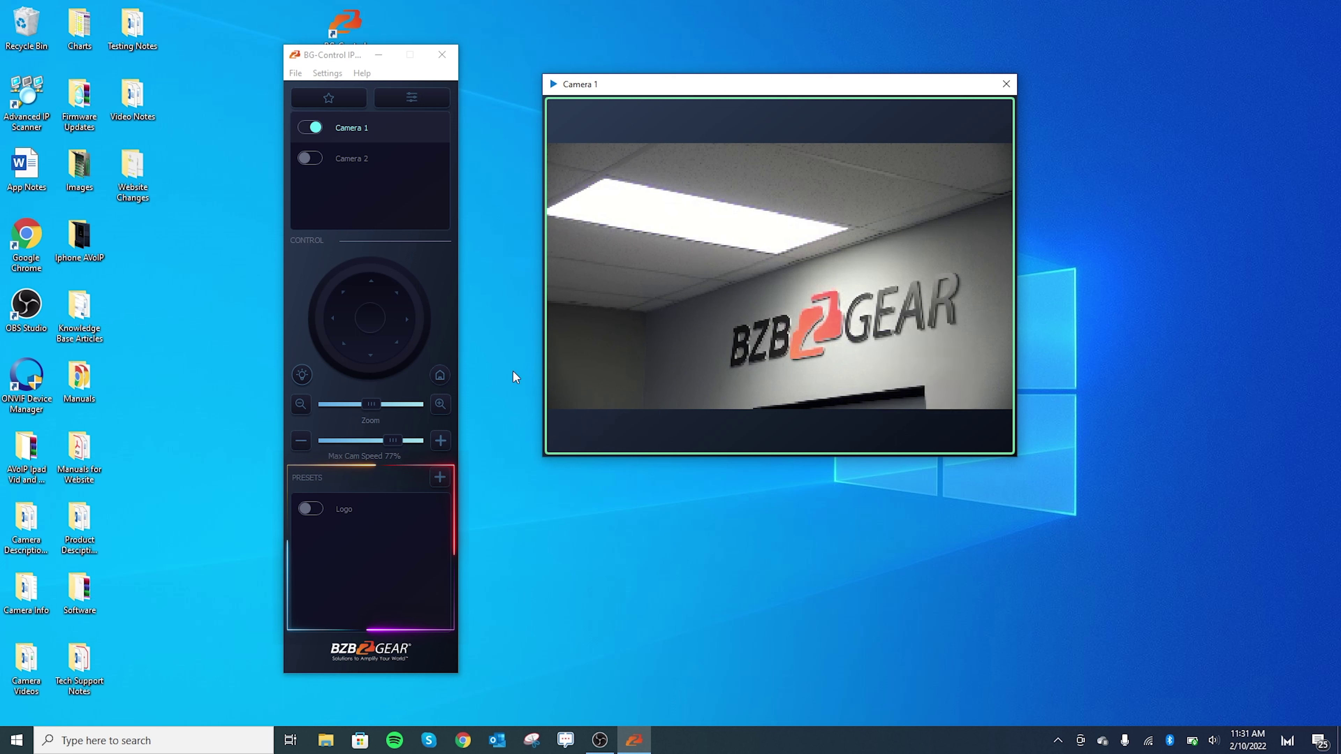
{"action": "left_click", "coordinate": [440, 375]}
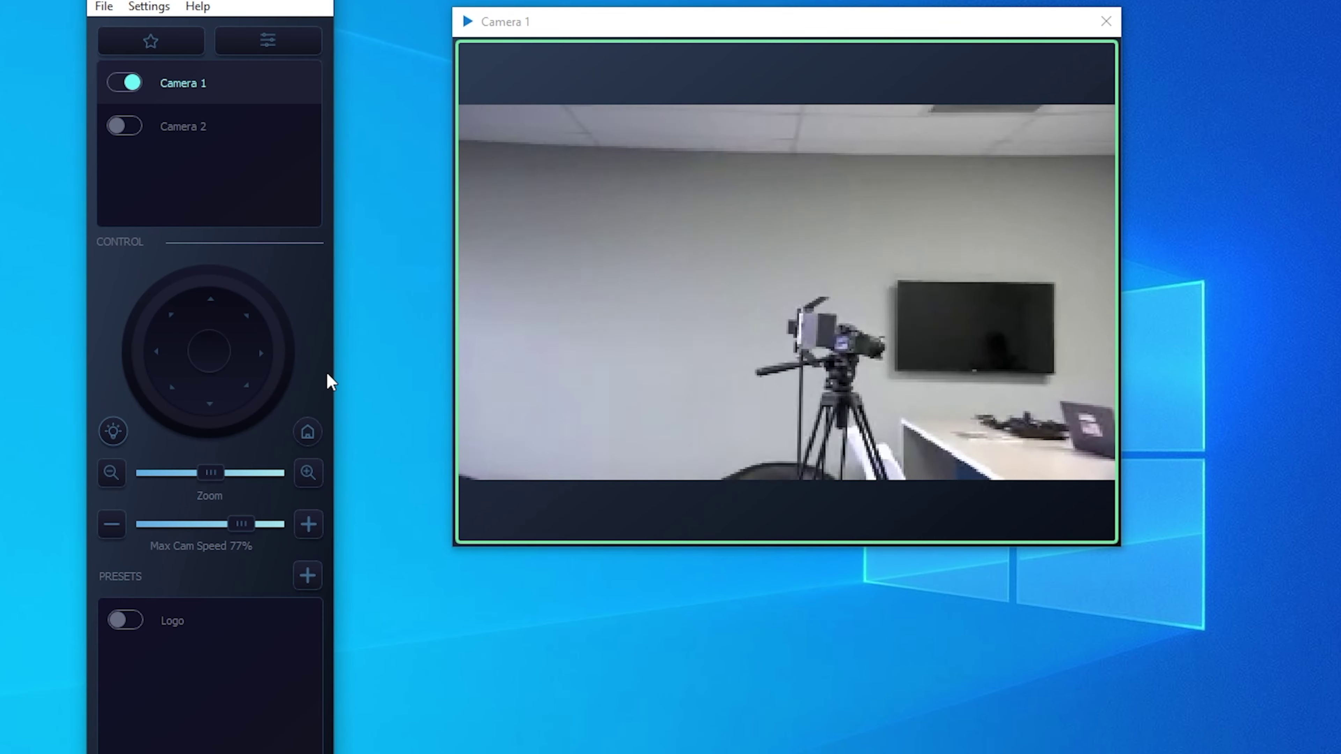
{"action": "mouse_move", "coordinate": [171, 636]}
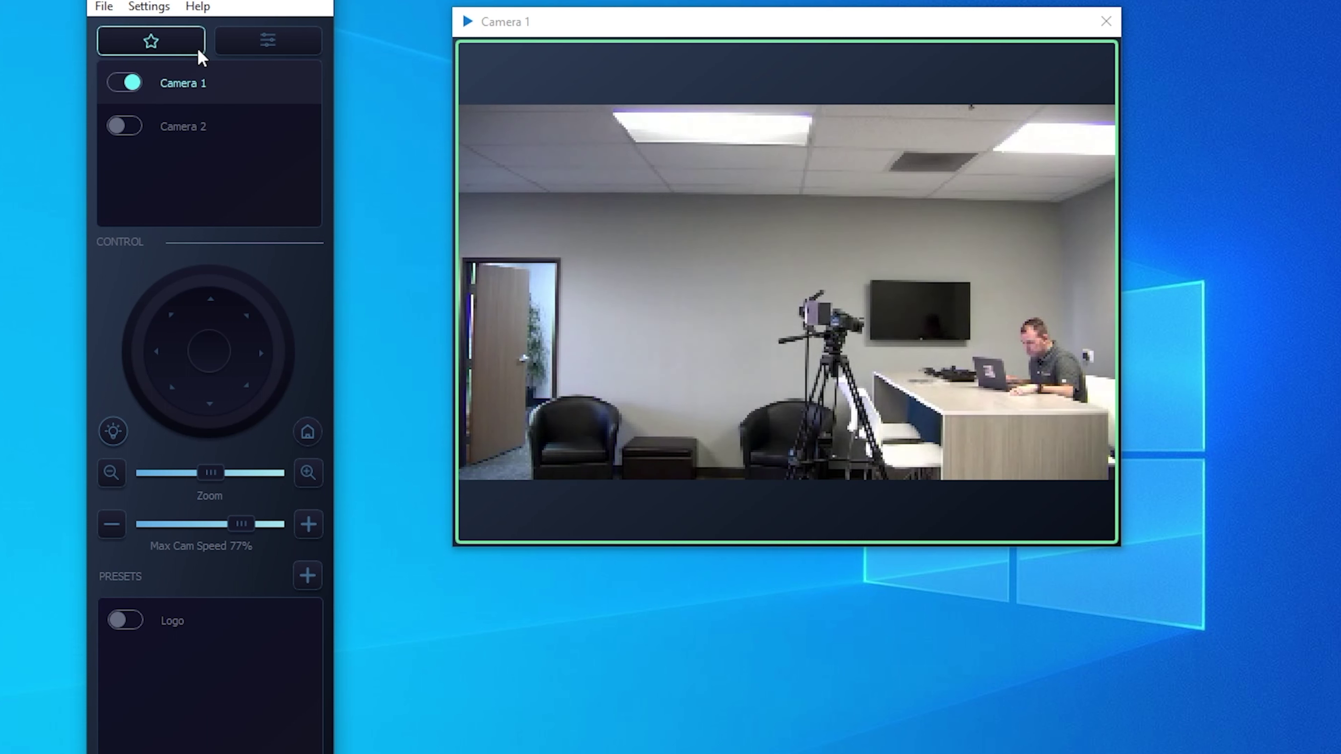
{"action": "left_click", "coordinate": [196, 94]}
{"action": "mouse_move", "coordinate": [123, 631]}
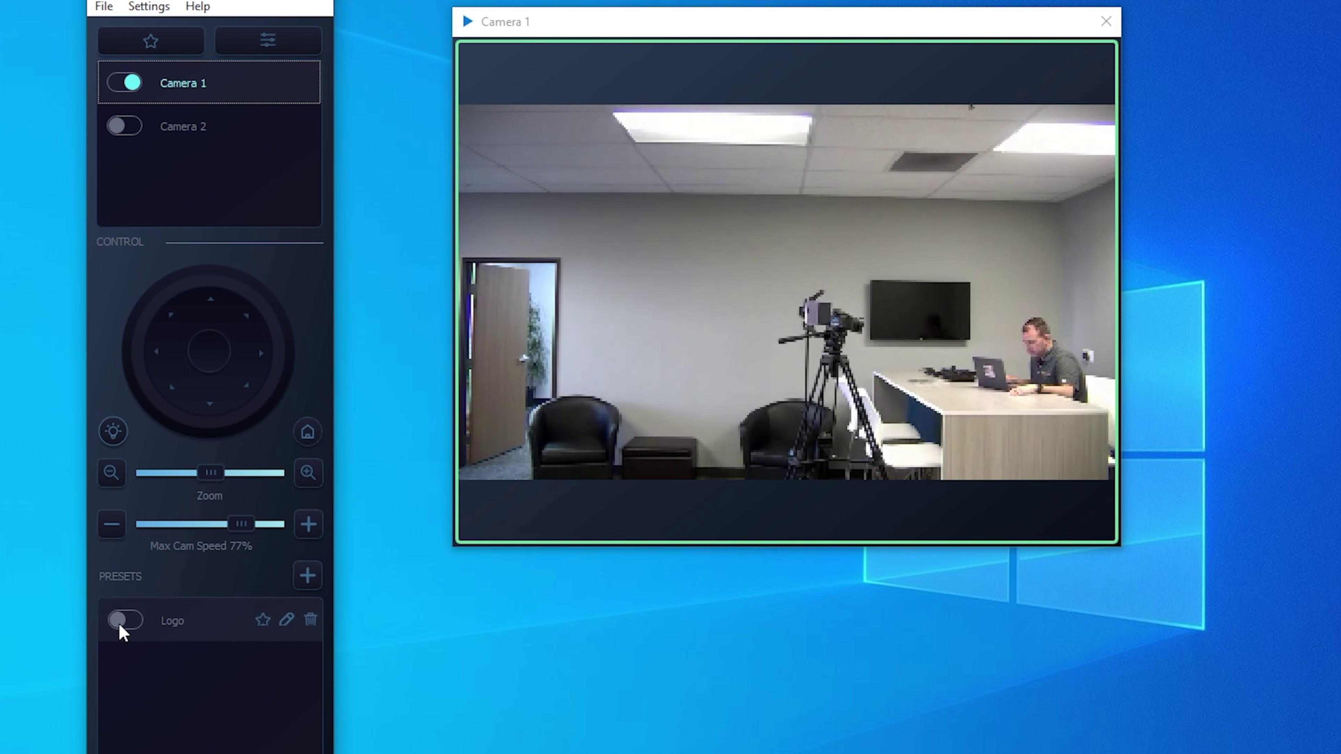
{"action": "left_click", "coordinate": [120, 626]}
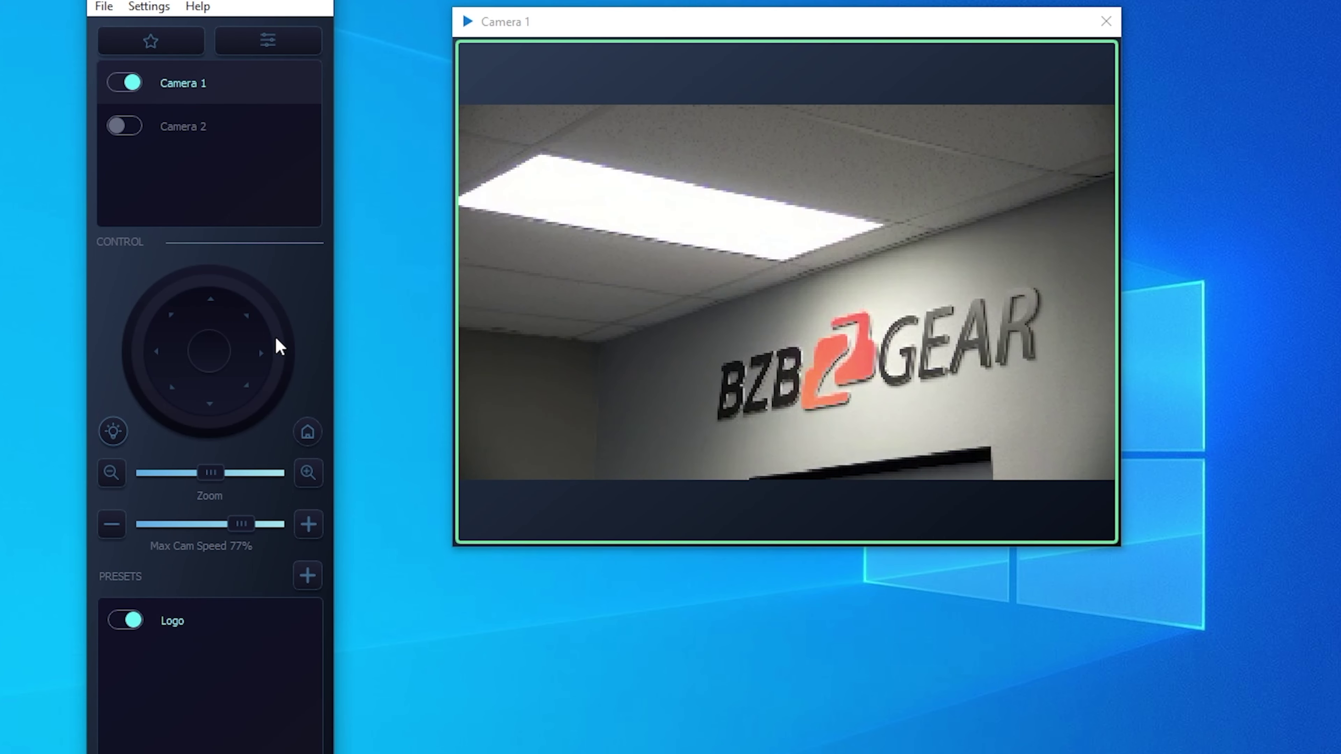
{"action": "mouse_move", "coordinate": [904, 470]}
{"action": "left_click_drag", "start_coordinate": [988, 475], "coordinate": [762, 442]}
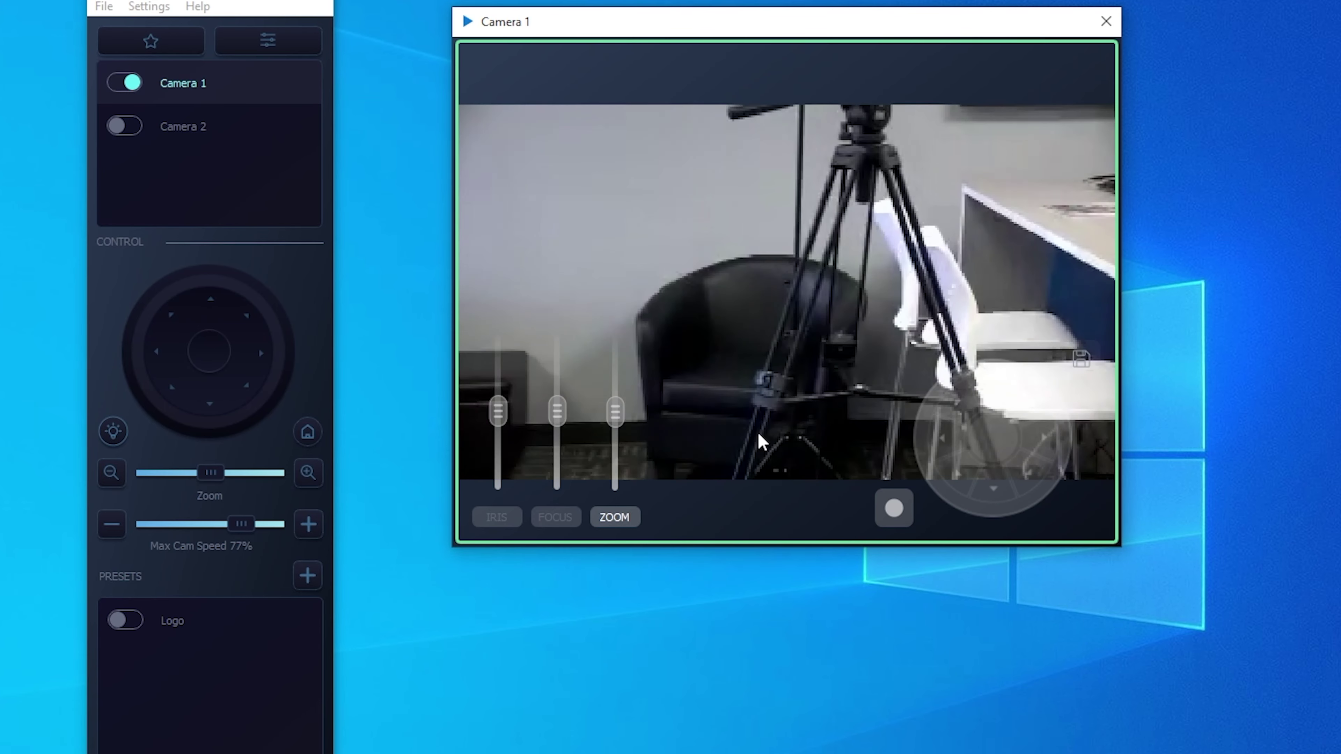
- Lower the max camera speed and tilt Camera 1 up to frame the bare wall
{"action": "left_click_drag", "start_coordinate": [240, 524], "coordinate": [184, 526]}
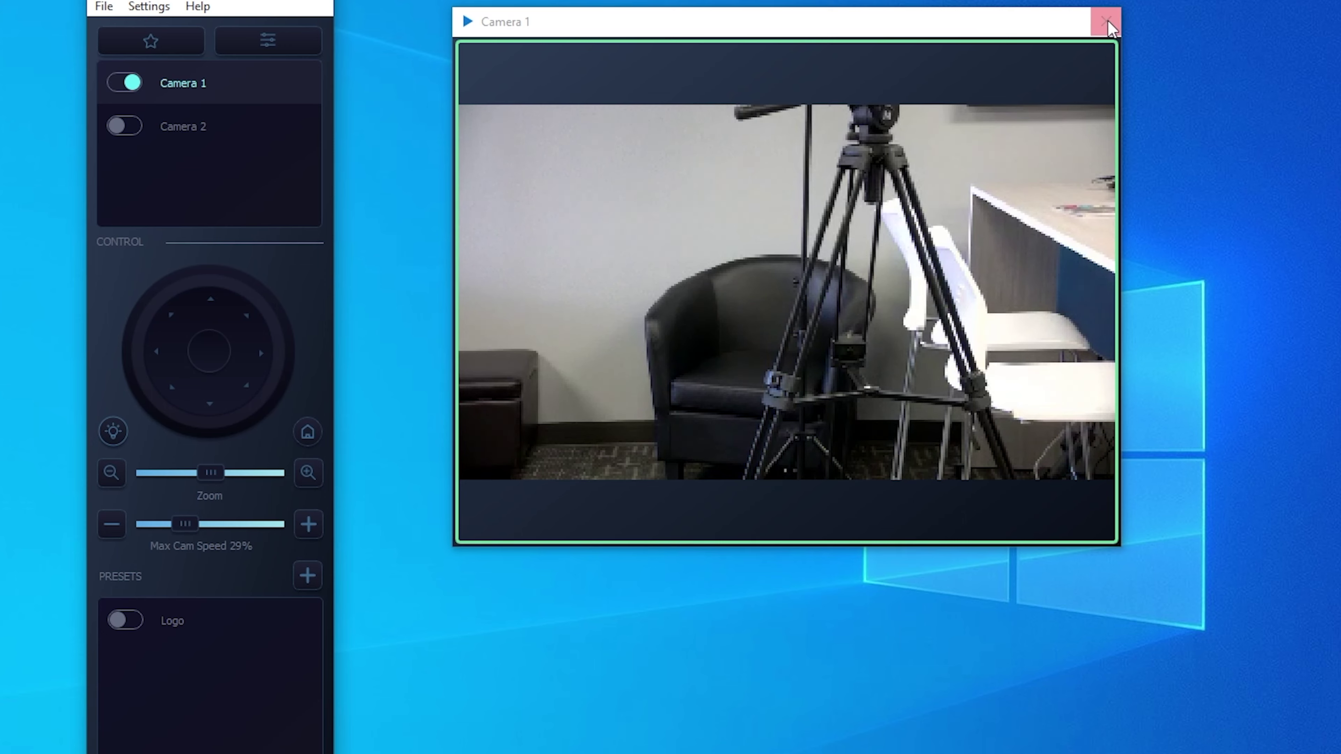
{"action": "mouse_move", "coordinate": [1026, 404]}
{"action": "left_click_drag", "start_coordinate": [1027, 404], "coordinate": [989, 411]}
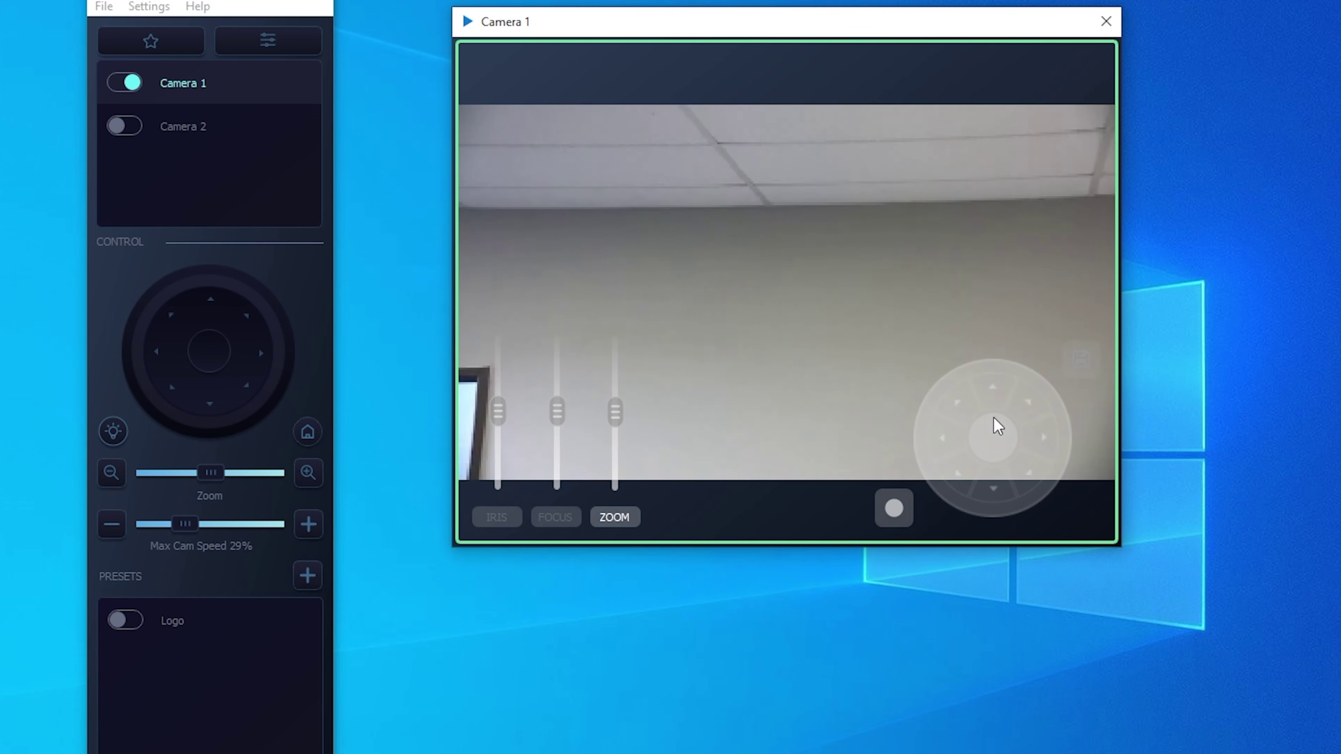
- Save this view as preset Wall with pan and tilt speeds of 9
{"action": "left_click", "coordinate": [1080, 360]}
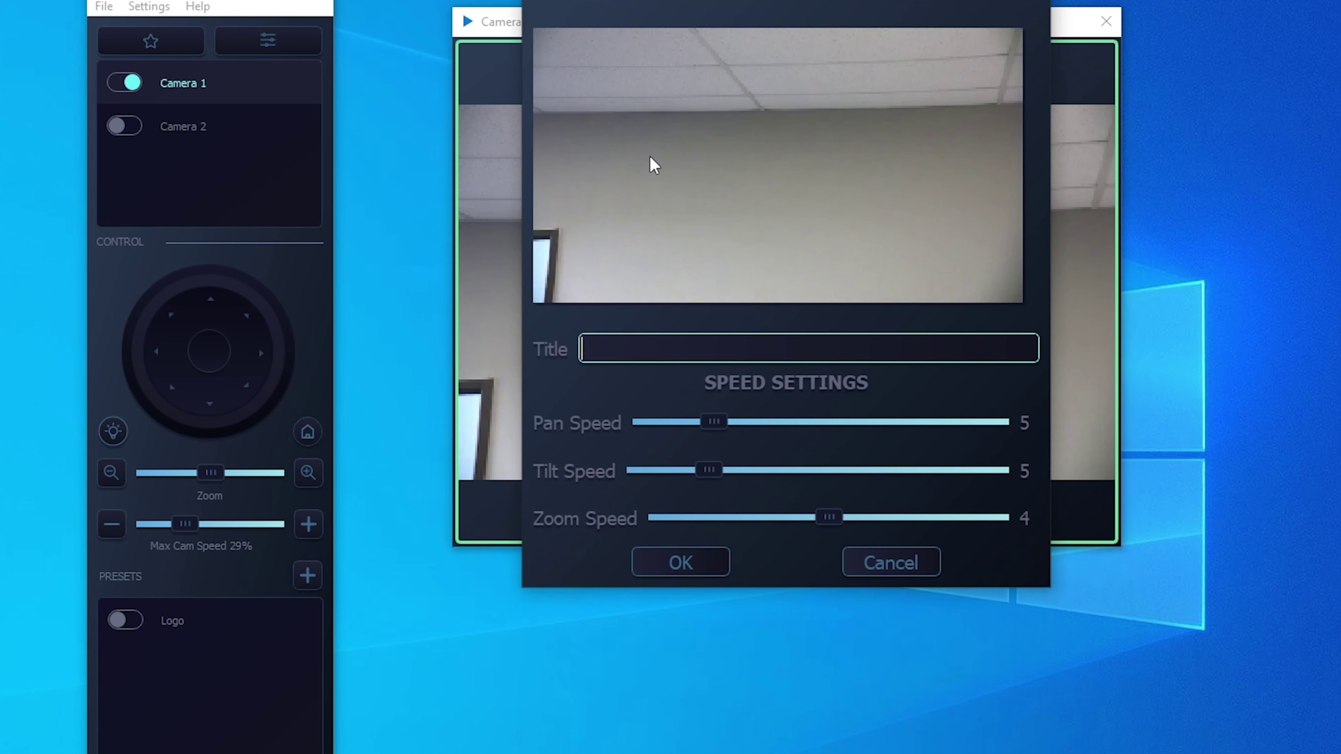
{"action": "type", "text": "Wall"}
{"action": "left_click", "coordinate": [722, 423]}
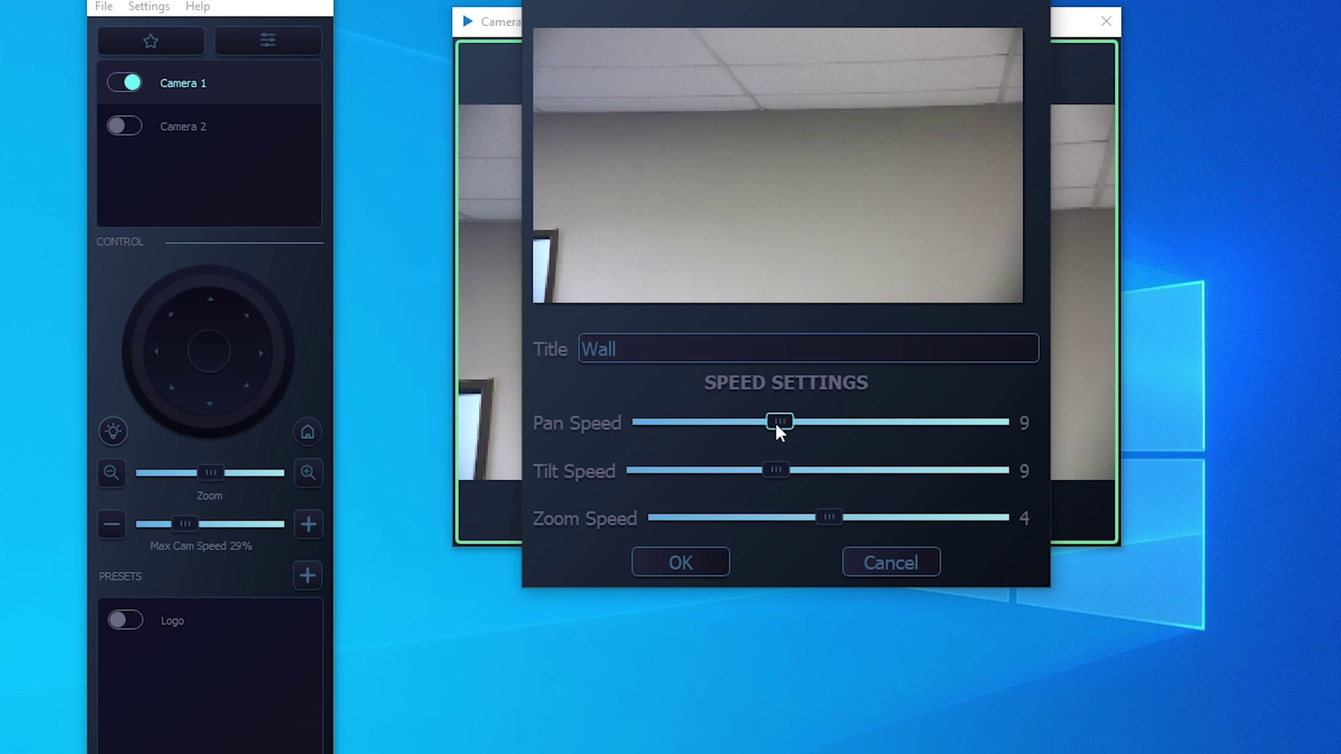
{"action": "left_click", "coordinate": [706, 561]}
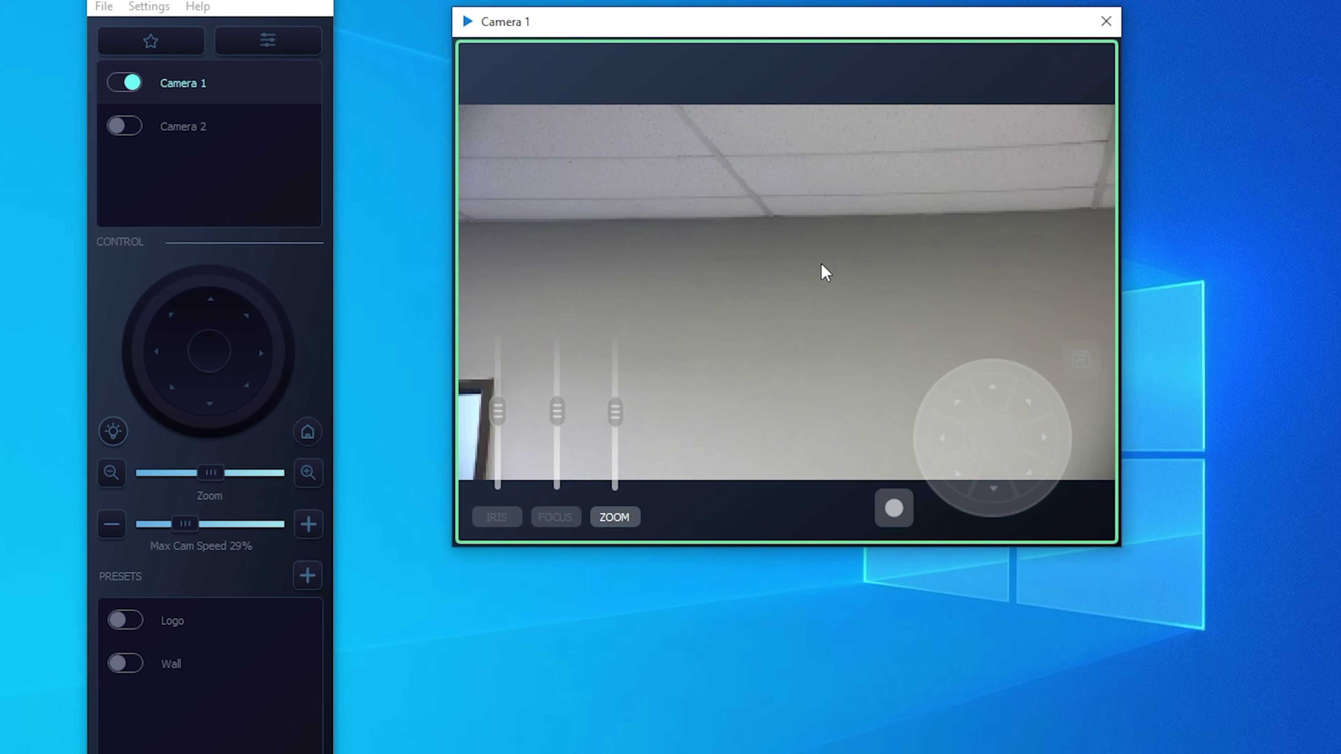
- Recall camera 1's Logo and Wall presets, then switch on Camera 2 to show its feed
{"action": "left_click", "coordinate": [308, 433]}
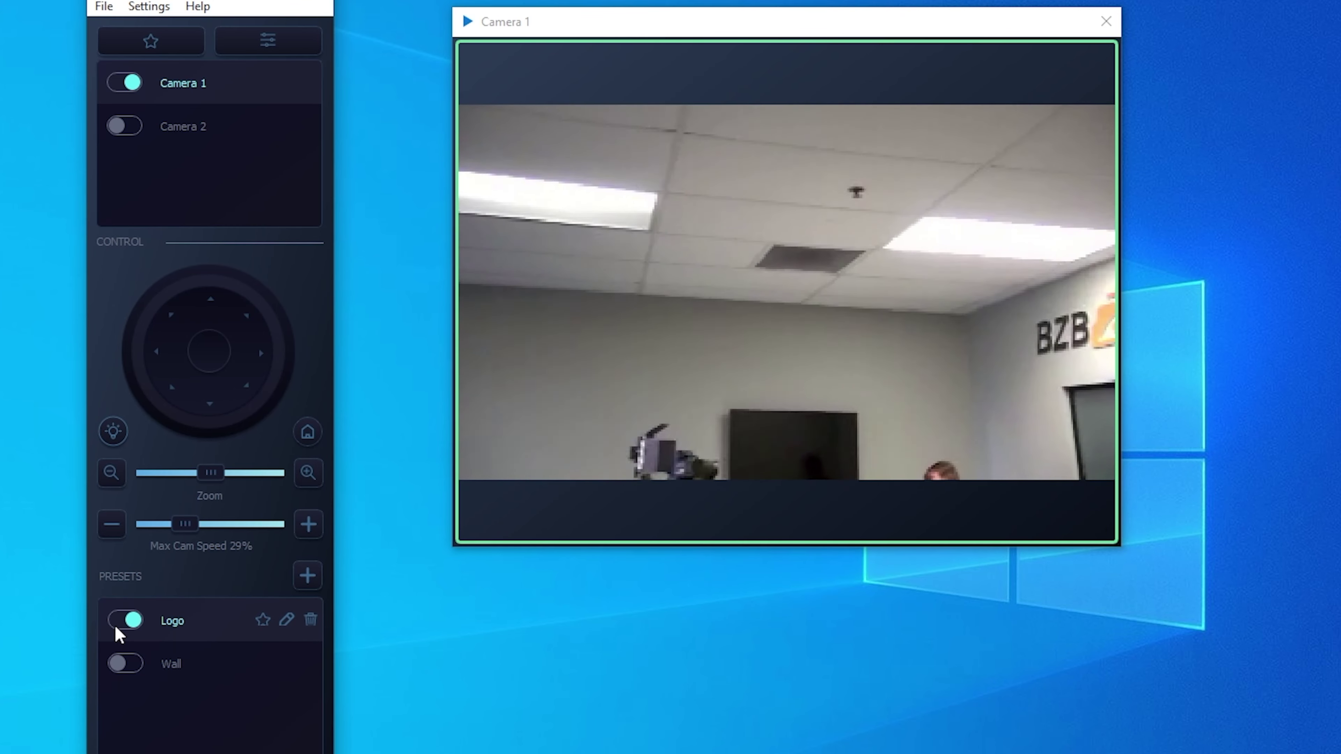
{"action": "left_click", "coordinate": [116, 668]}
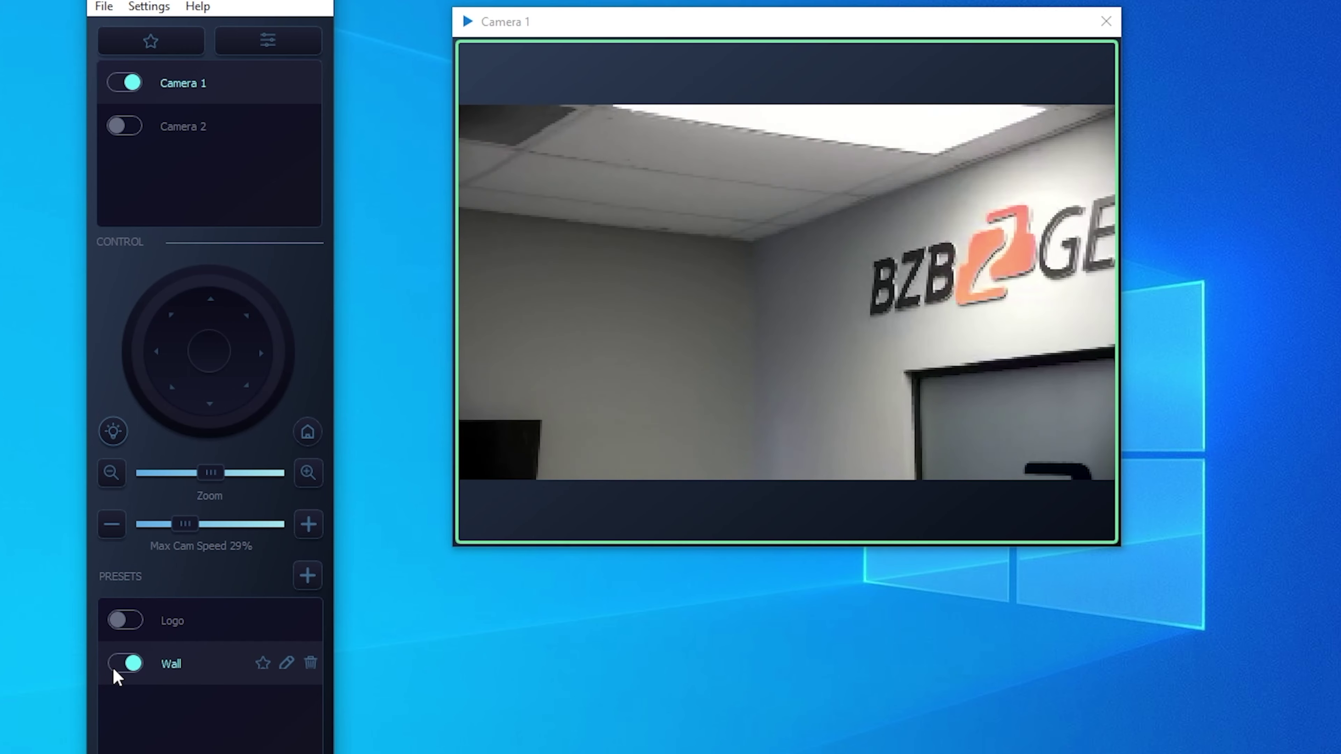
{"action": "mouse_move", "coordinate": [599, 270]}
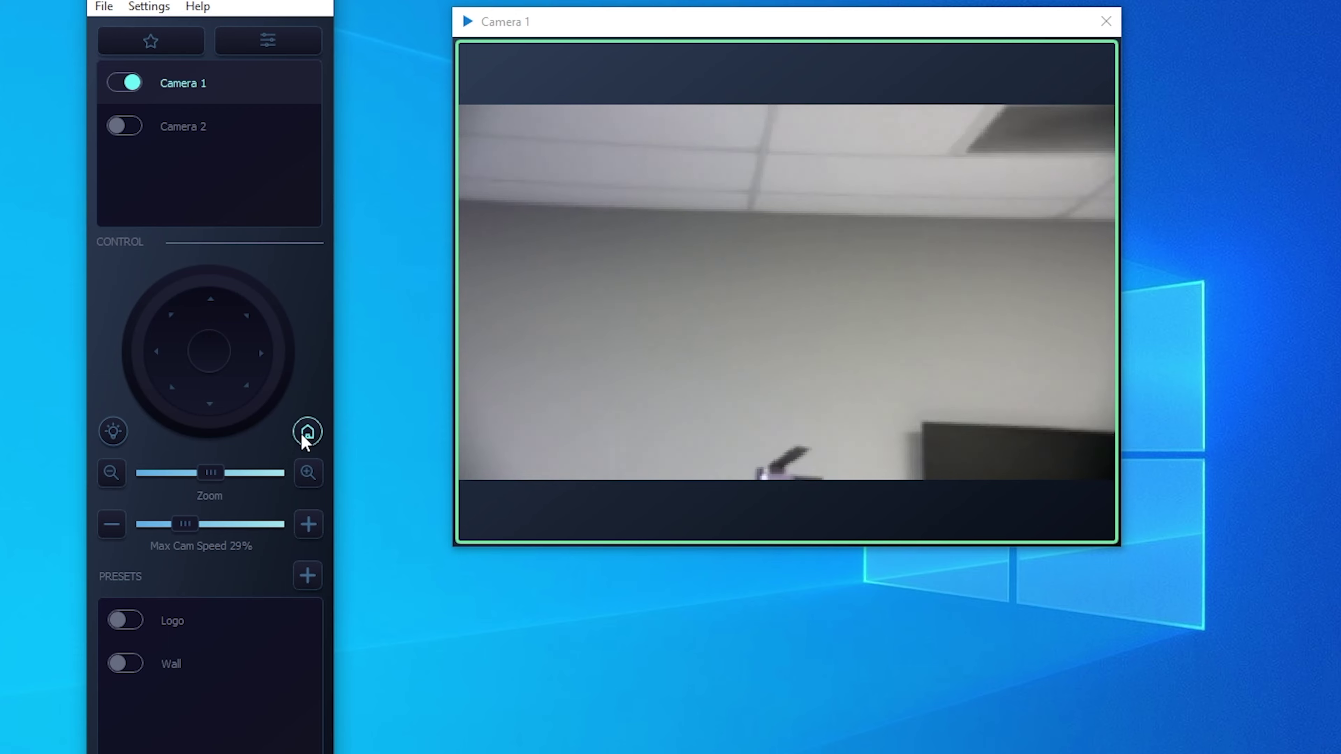
{"action": "left_click", "coordinate": [124, 125]}
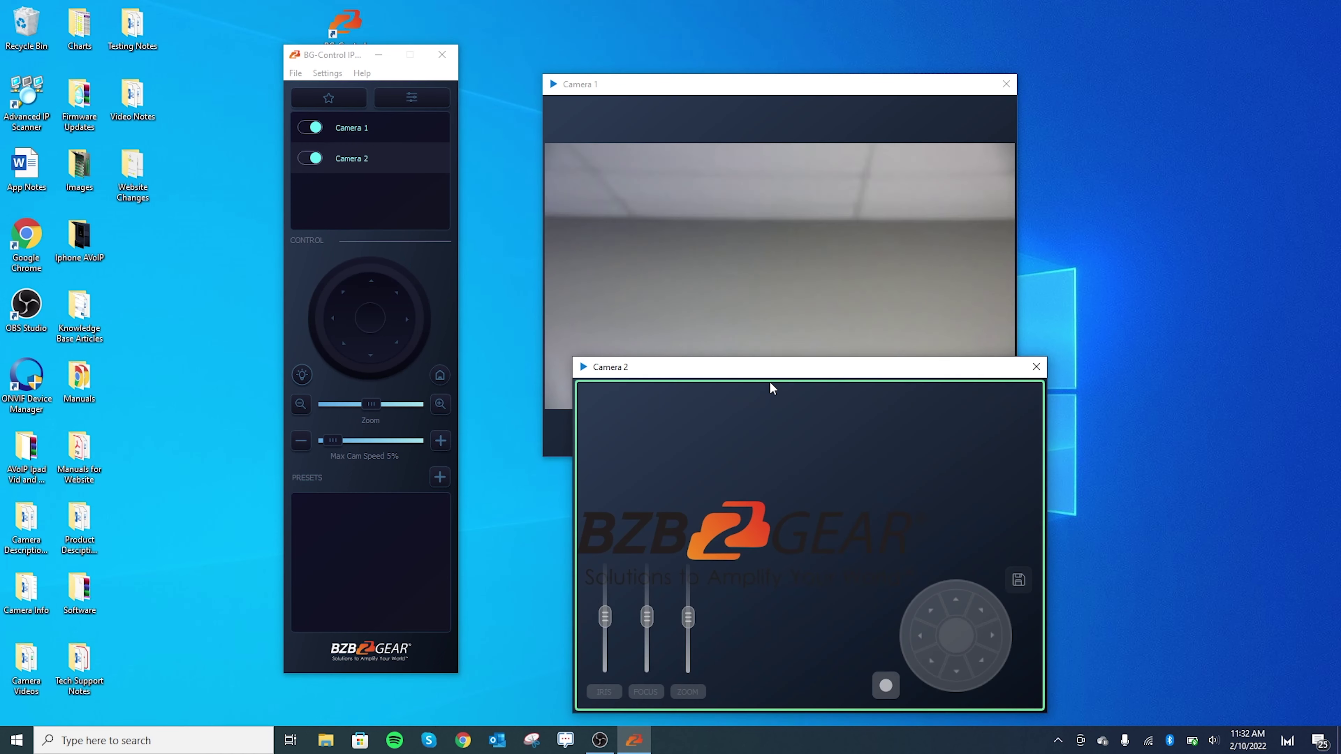
- Close Camera 2's live view and nudge the Camera 1 window into place
{"action": "left_click_drag", "start_coordinate": [793, 374], "coordinate": [793, 331]}
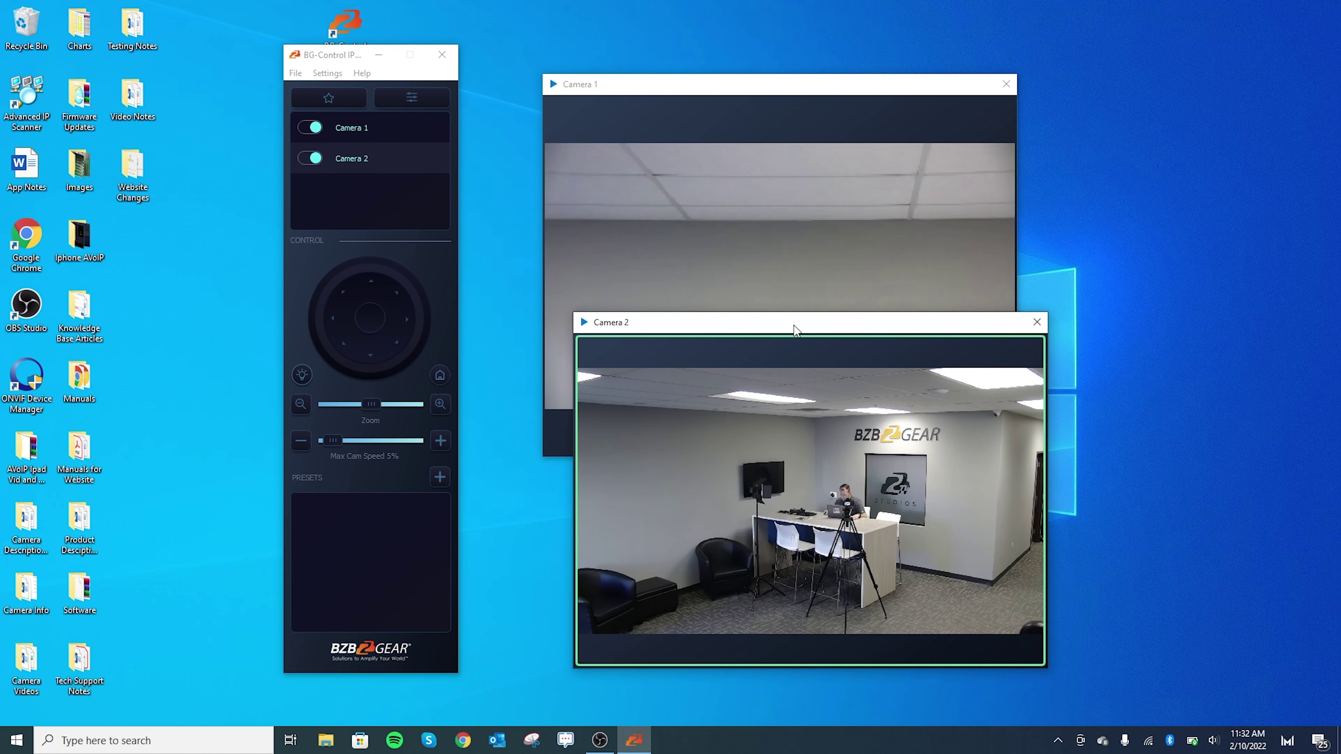
{"action": "left_click", "coordinate": [1037, 324]}
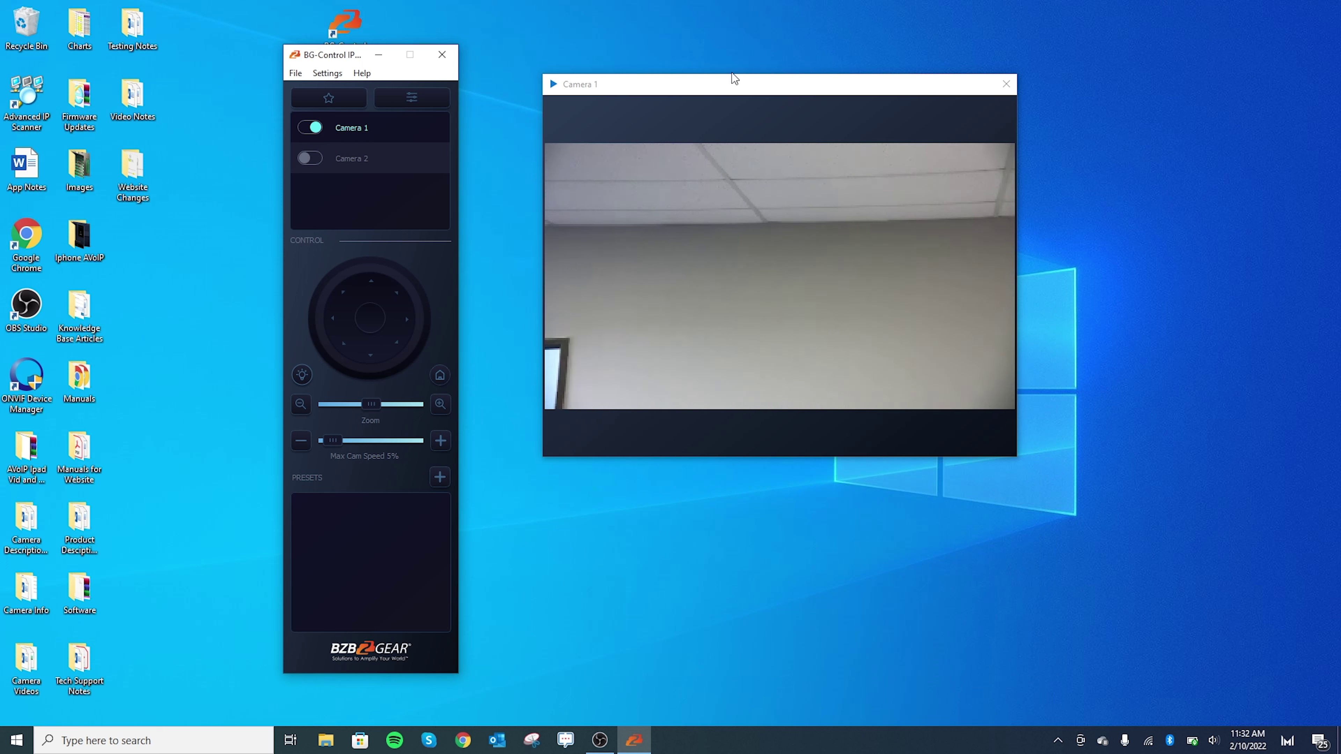
{"action": "left_click_drag", "start_coordinate": [748, 88], "coordinate": [741, 92]}
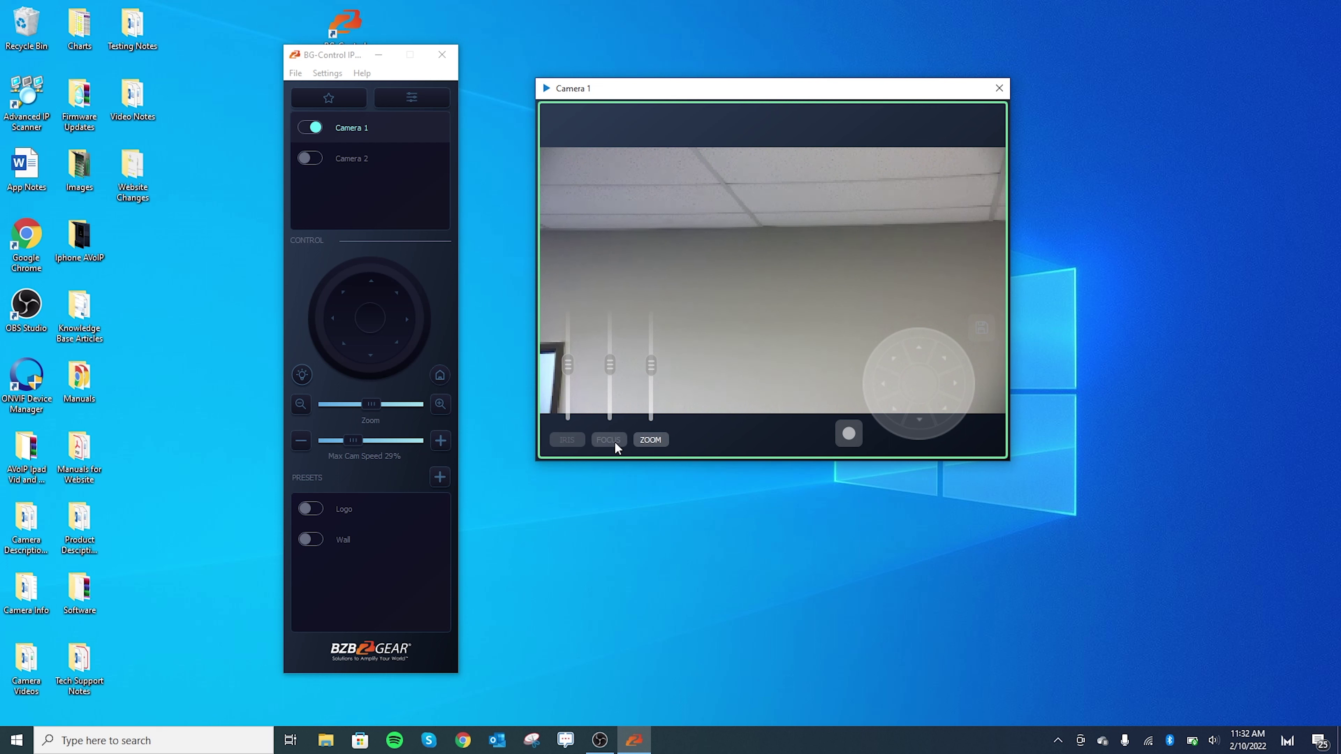
- Tilt and pan camera 1 onto the BZBGEAR wall logo and zoom in on it
{"action": "left_click_drag", "start_coordinate": [915, 409], "coordinate": [917, 412]}
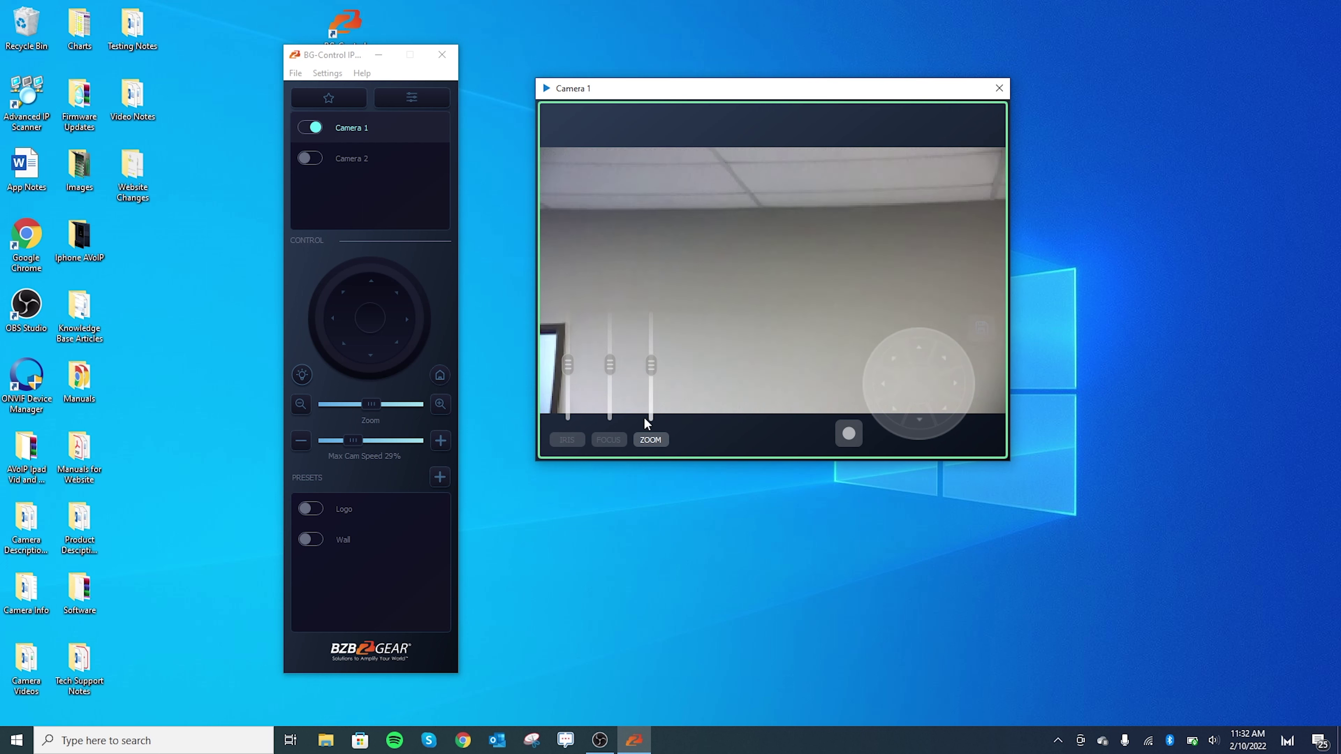
{"action": "left_click_drag", "start_coordinate": [968, 378], "coordinate": [930, 379]}
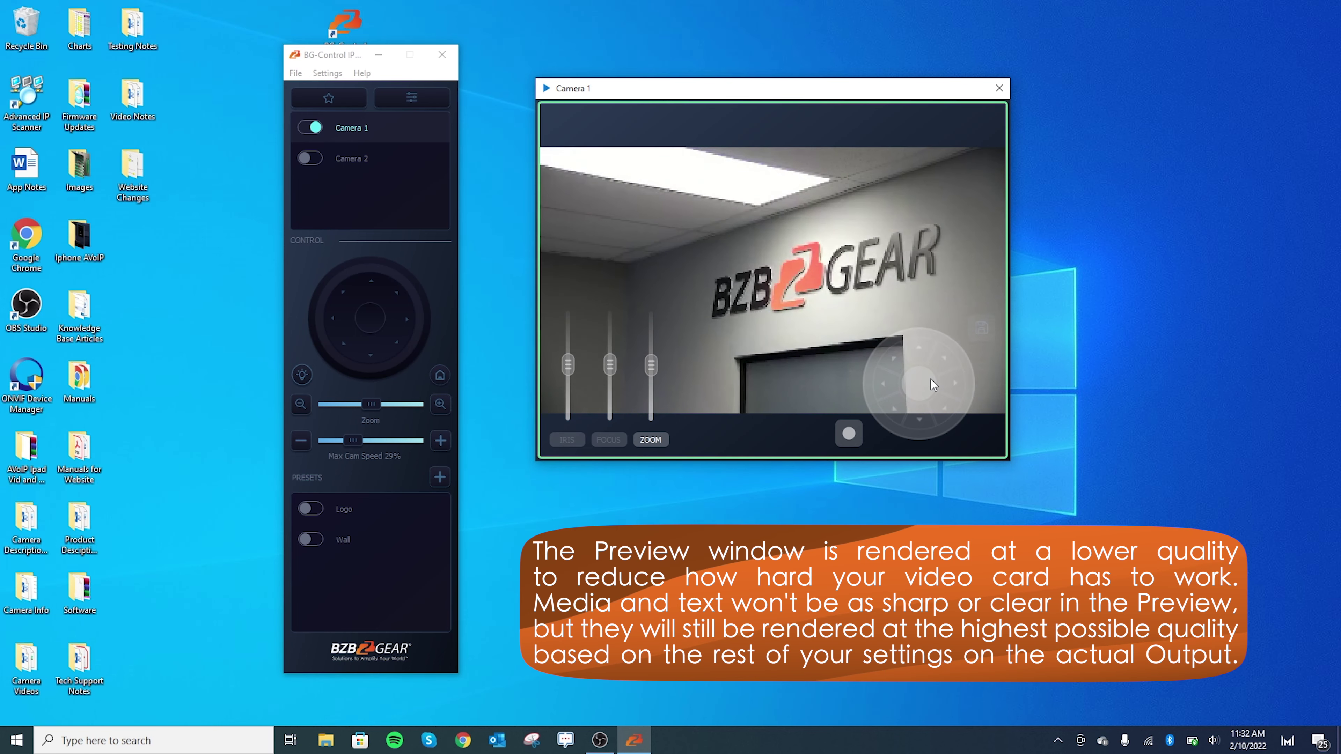
{"action": "left_click_drag", "start_coordinate": [771, 89], "coordinate": [766, 62]}
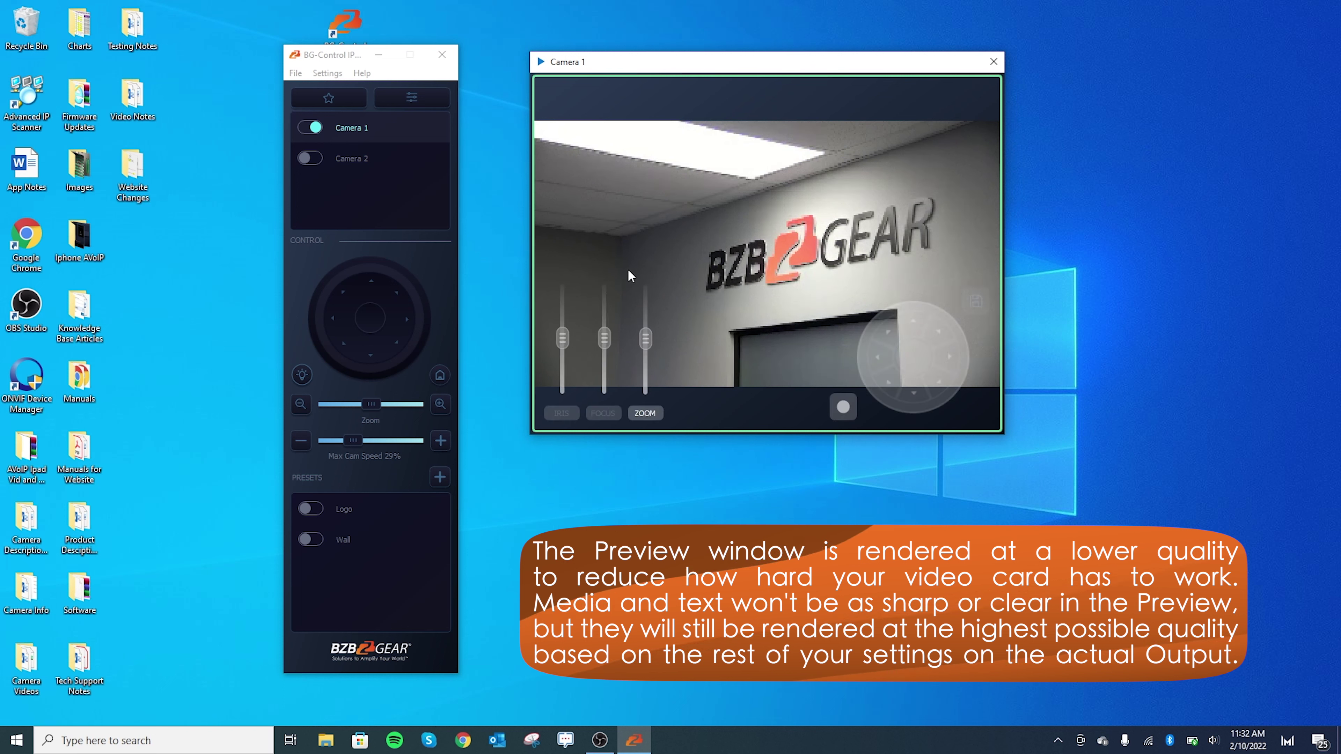
{"action": "mouse_move", "coordinate": [565, 275]}
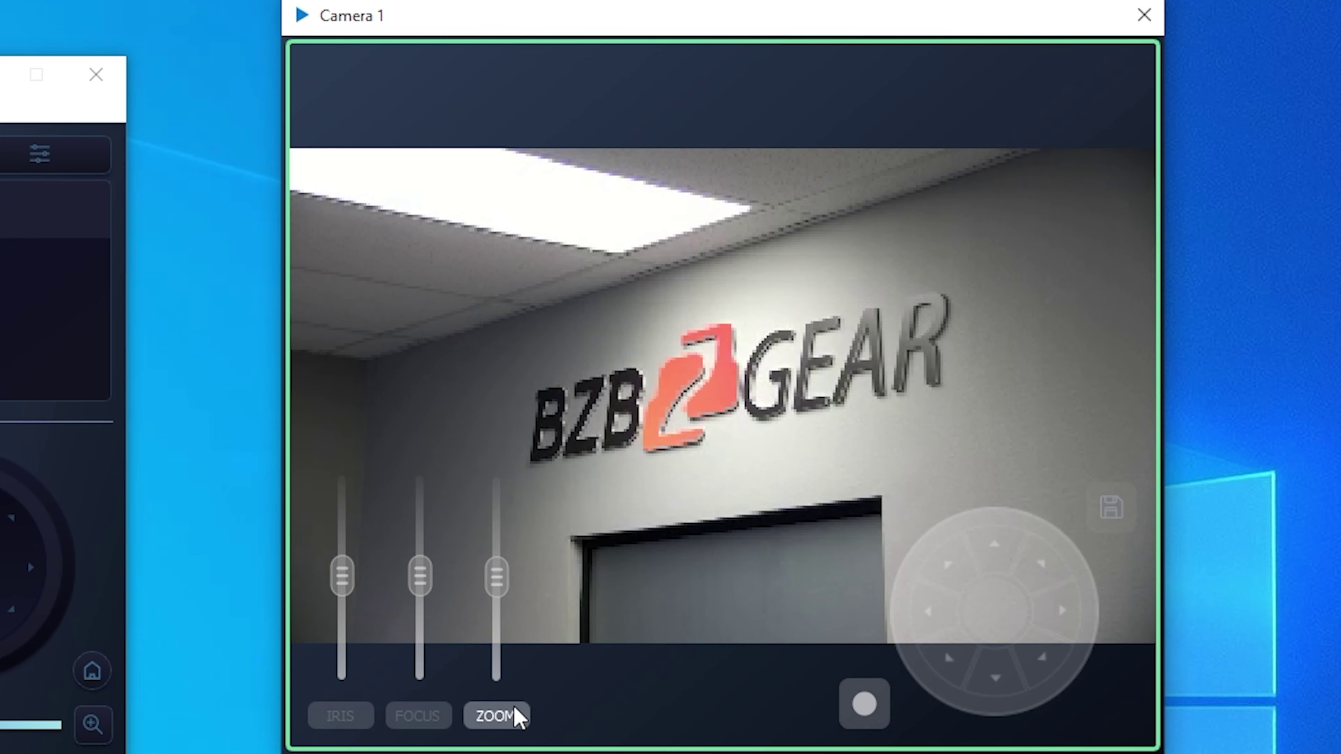
{"action": "left_click_drag", "start_coordinate": [500, 585], "coordinate": [508, 518]}
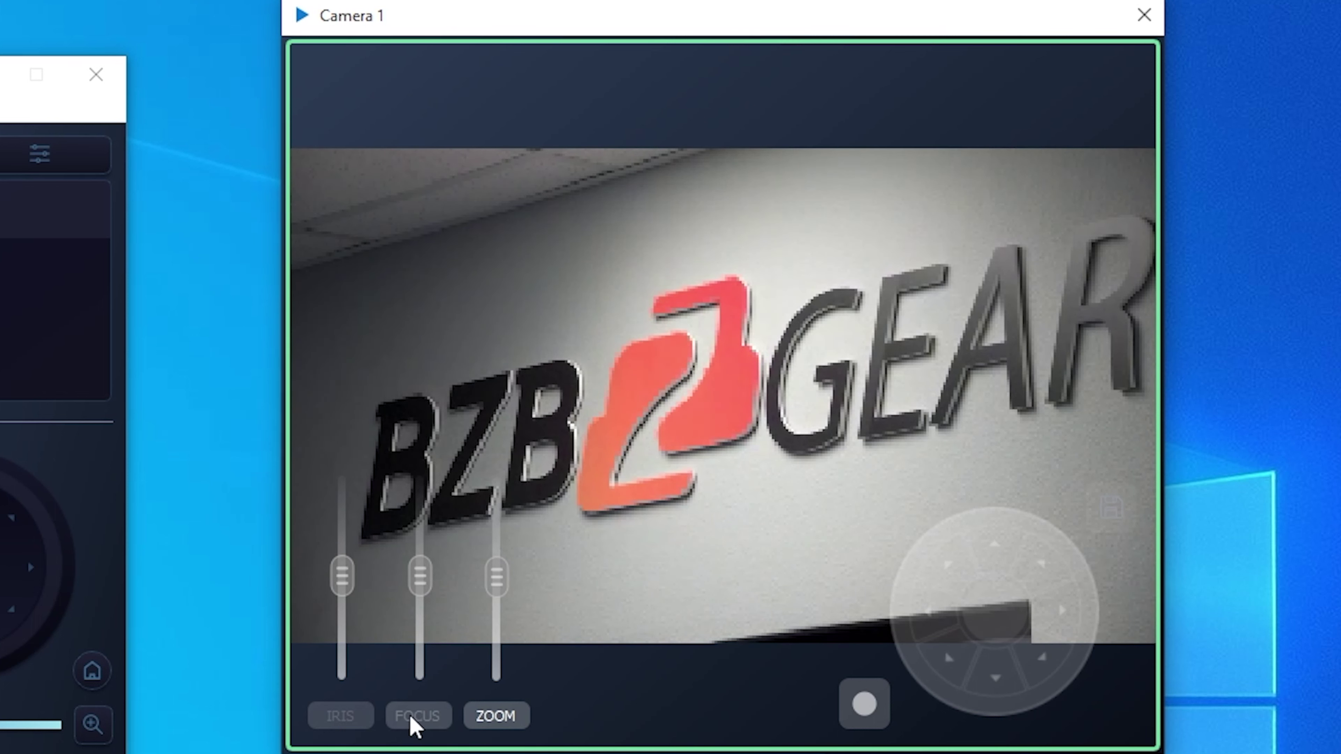
- Switch camera 1 to manual focus, blur the logo, then restore auto focus for a sharp image
{"action": "left_click", "coordinate": [414, 719]}
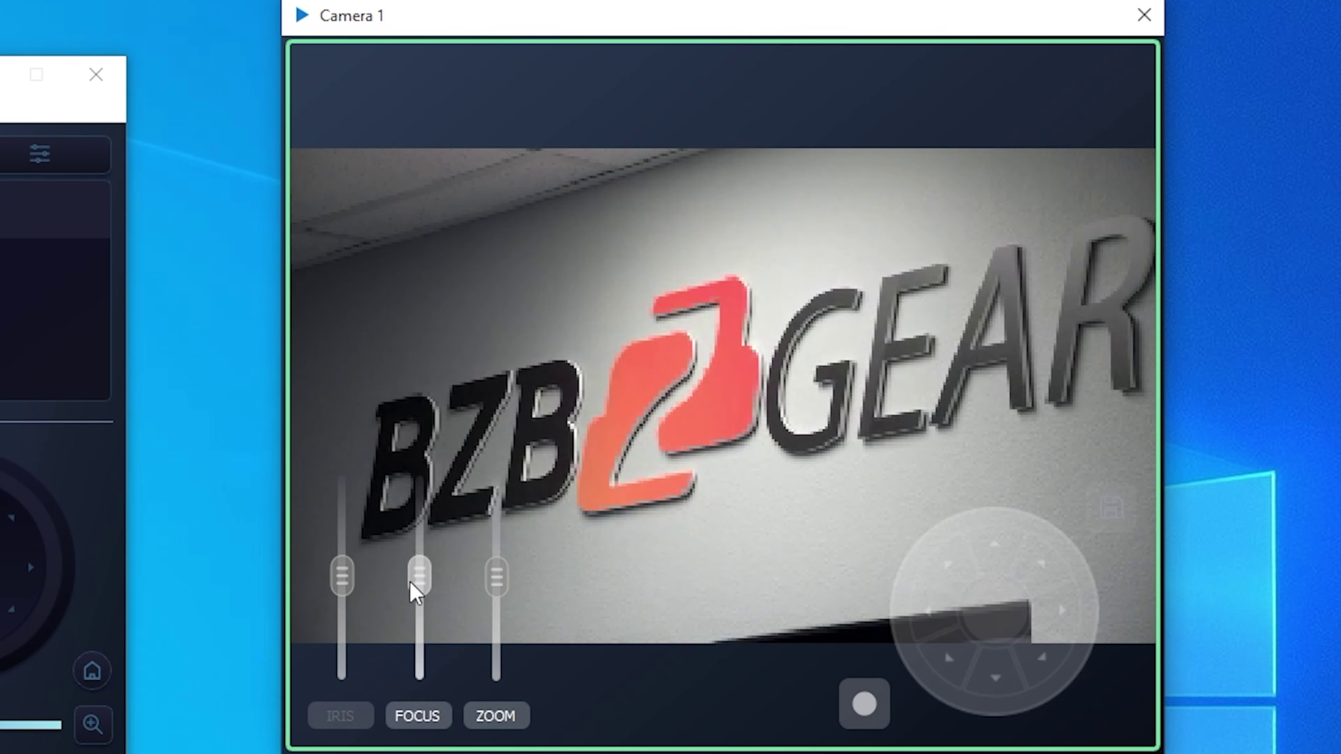
{"action": "left_click_drag", "start_coordinate": [420, 576], "coordinate": [422, 507]}
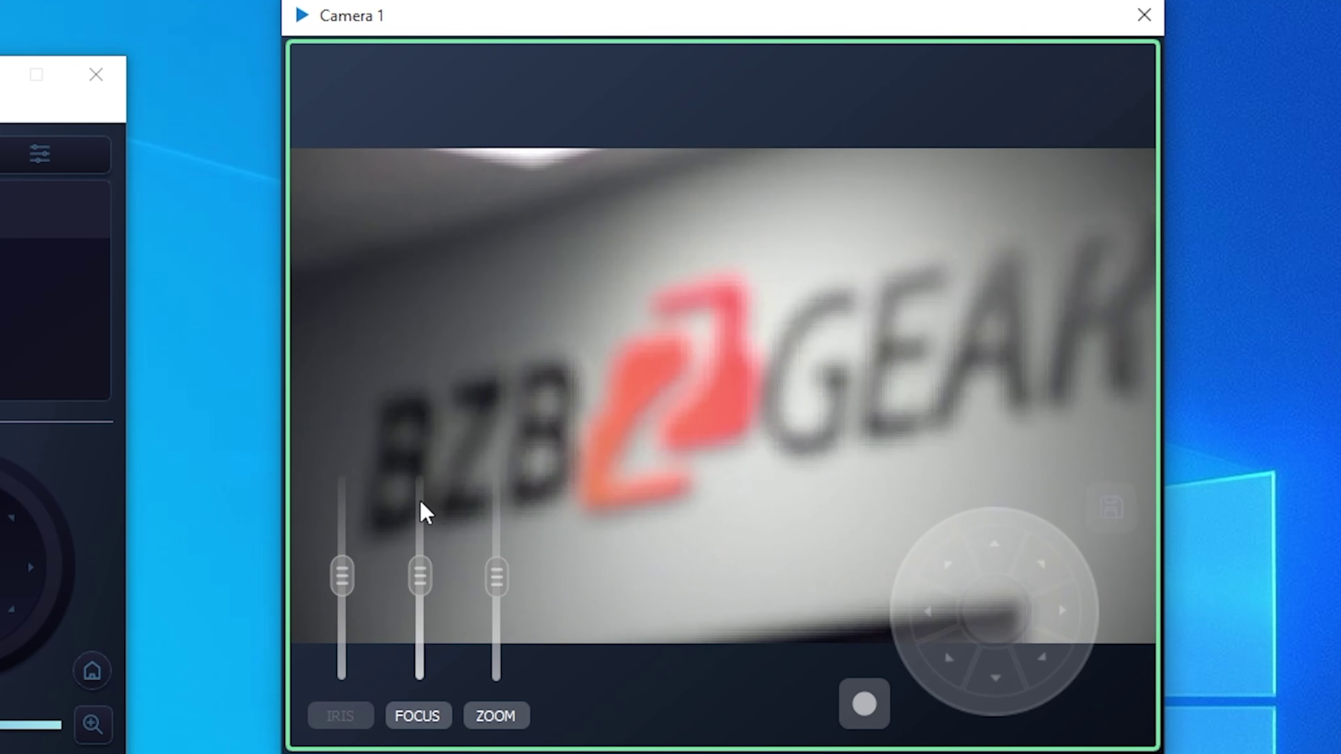
{"action": "left_click_drag", "start_coordinate": [422, 575], "coordinate": [417, 660]}
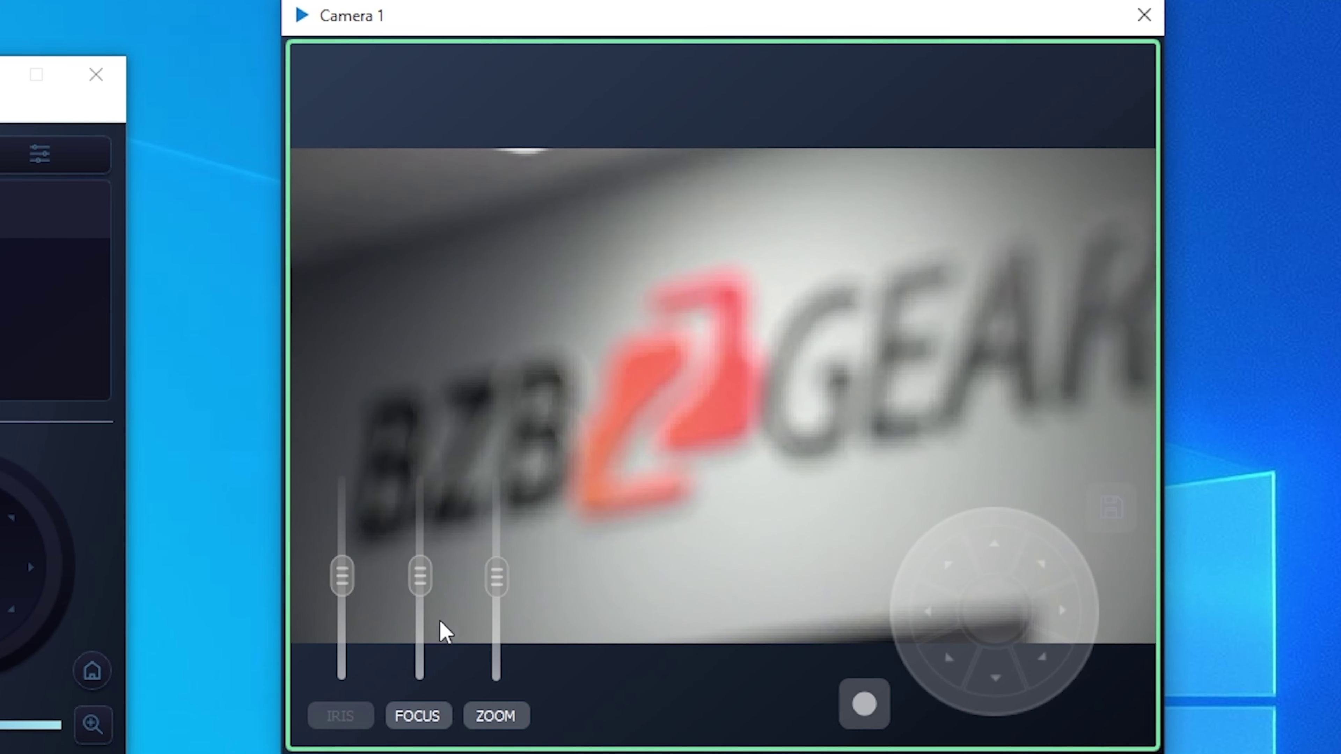
{"action": "left_click", "coordinate": [417, 716]}
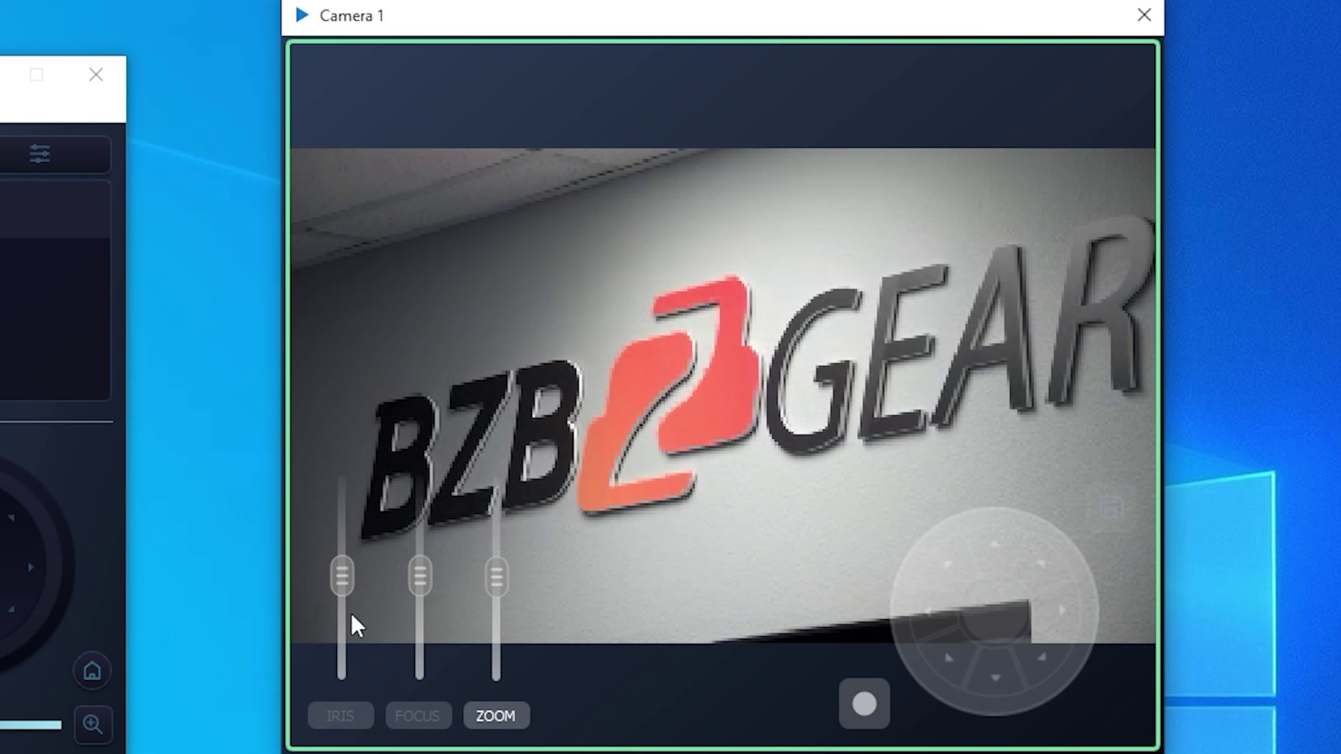
- Test camera 1's manual iris, darkening the logo and then opening the iris to brighten it
{"action": "left_click", "coordinate": [339, 719]}
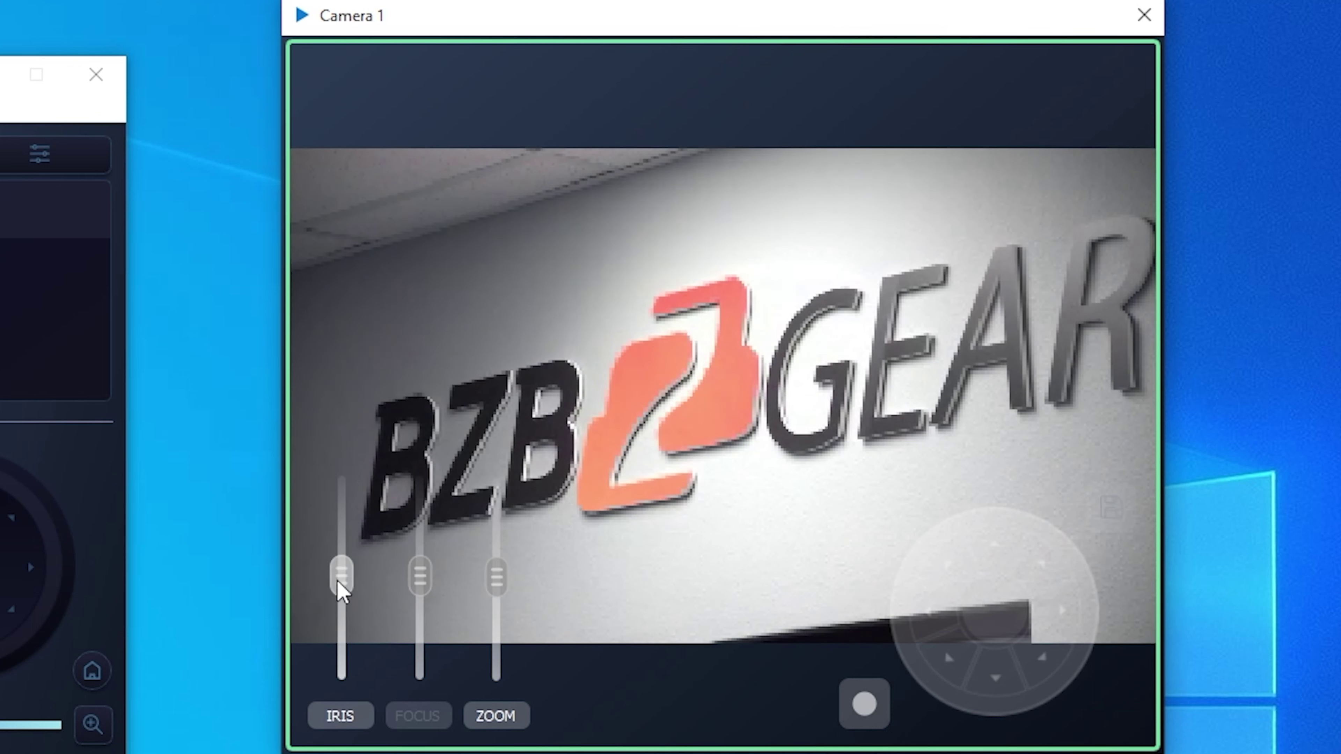
{"action": "left_click_drag", "start_coordinate": [352, 596], "coordinate": [341, 661]}
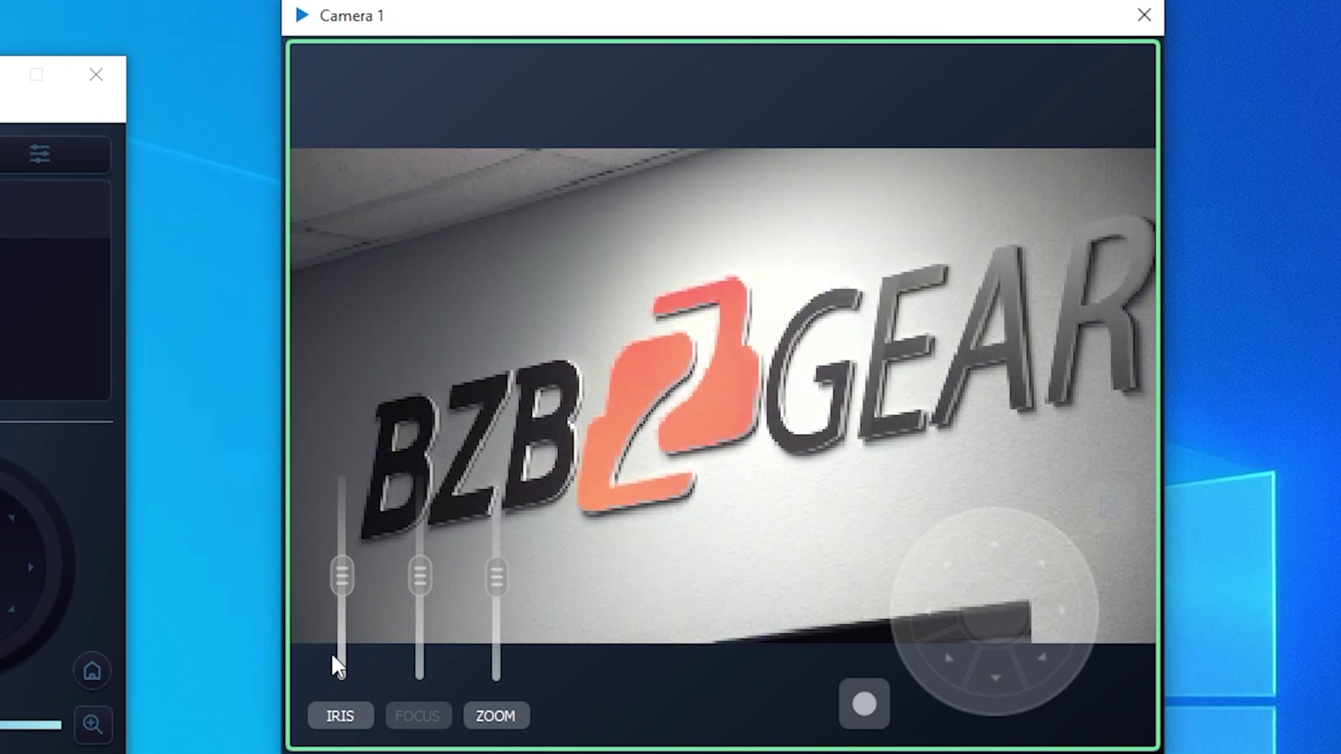
{"action": "left_click_drag", "start_coordinate": [353, 590], "coordinate": [339, 657]}
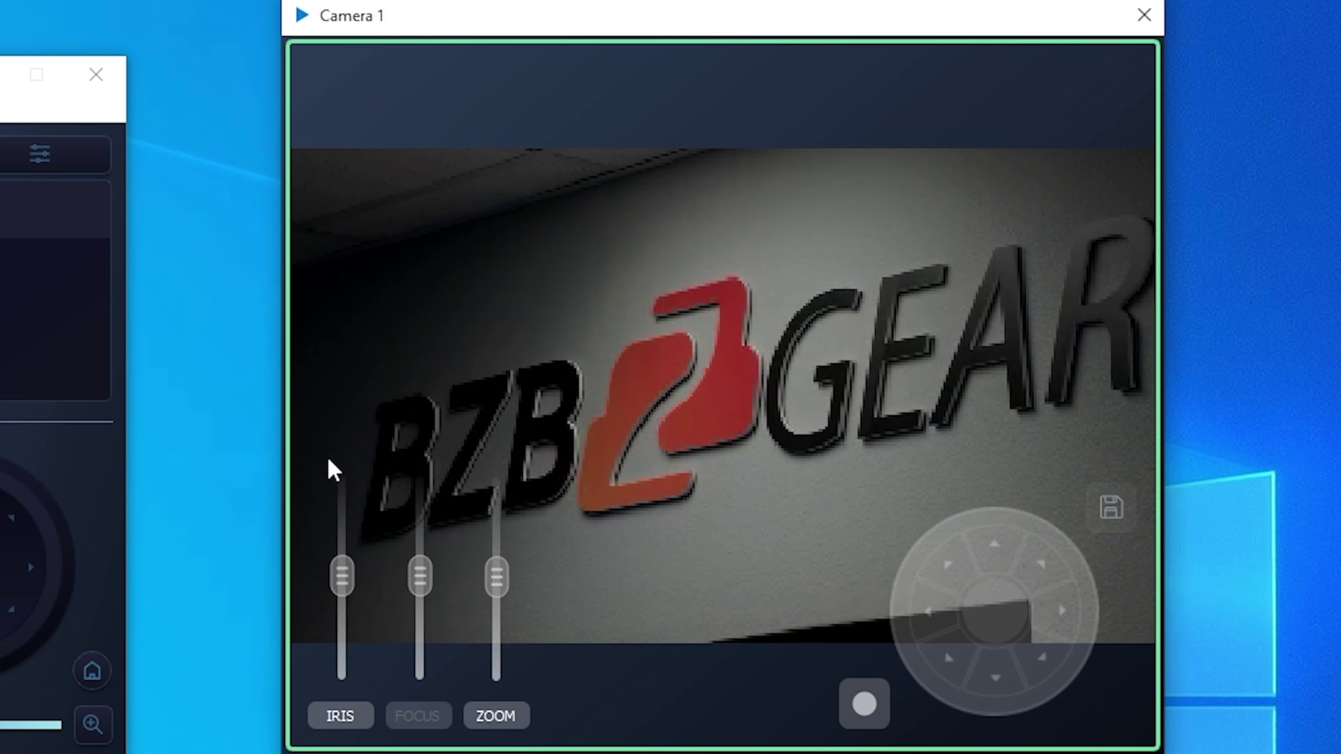
{"action": "mouse_move", "coordinate": [341, 576]}
{"action": "left_mouse_down"}
{"action": "mouse_move", "coordinate": [348, 542]}
{"action": "mouse_move", "coordinate": [332, 515]}
{"action": "mouse_move", "coordinate": [332, 568]}
{"action": "left_mouse_up"}
{"action": "left_click", "coordinate": [339, 715]}
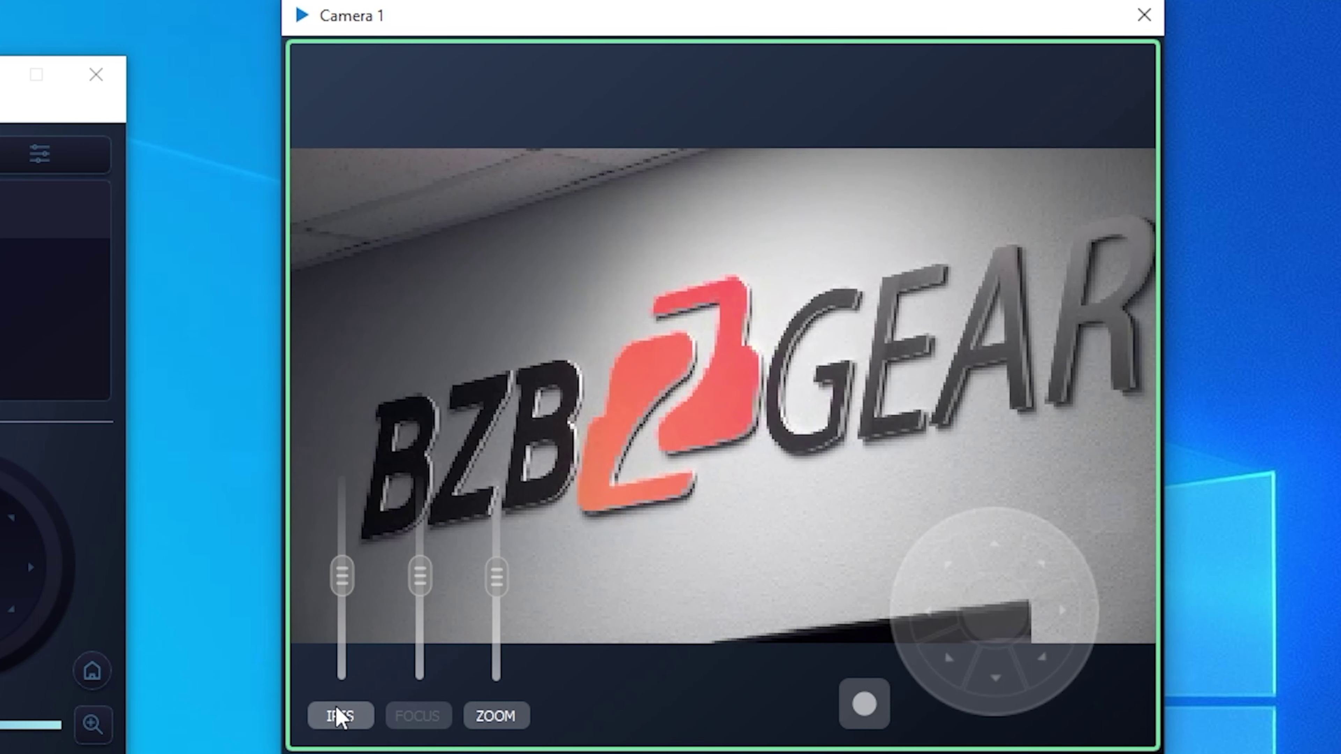
{"action": "left_click", "coordinate": [341, 728]}
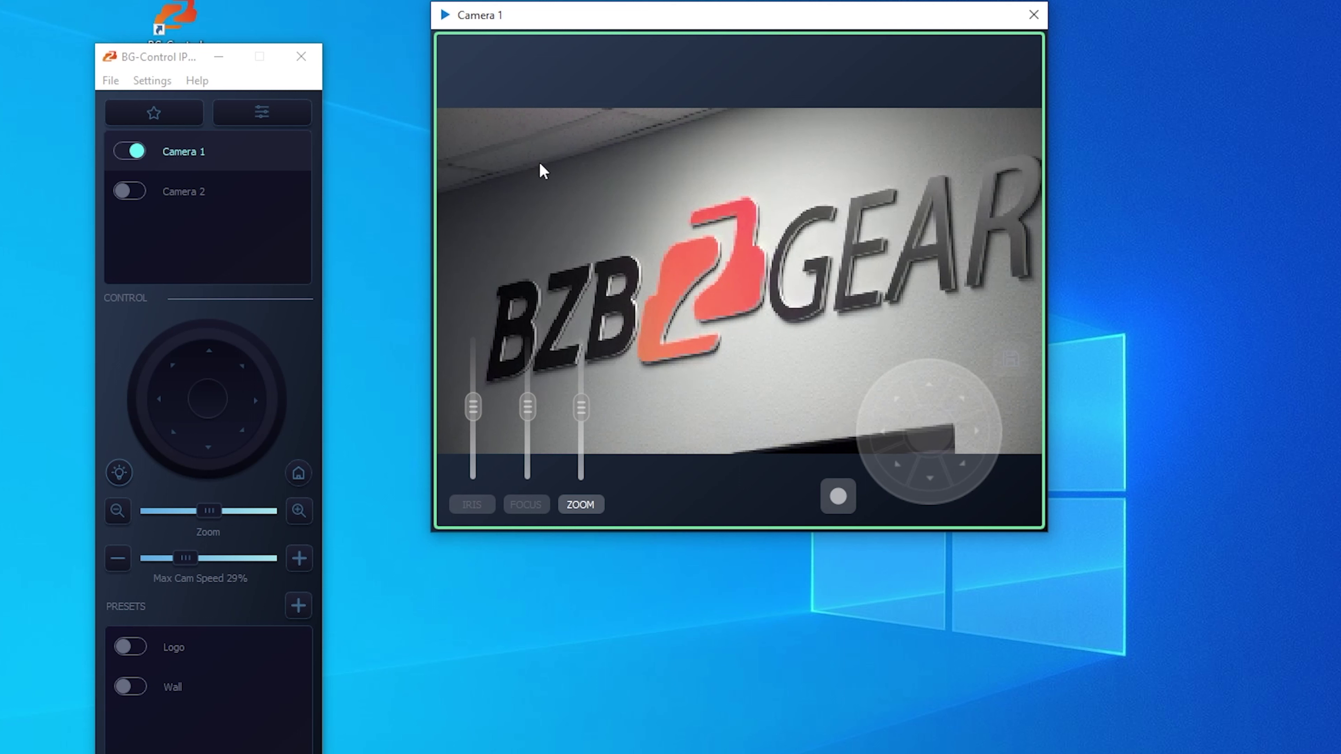
- Turn on Camera 2 and zoom it in until the wooden door fills its picture
{"action": "mouse_move", "coordinate": [183, 647]}
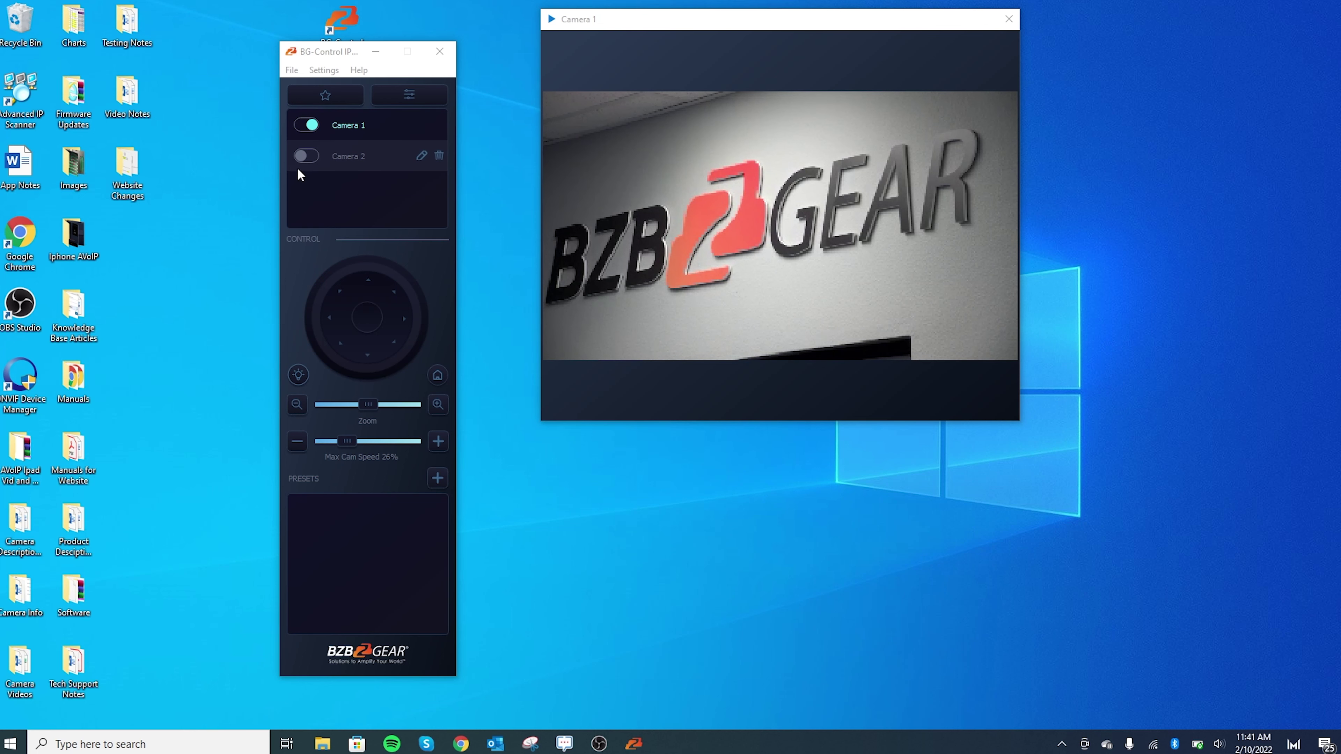
{"action": "left_click", "coordinate": [302, 156]}
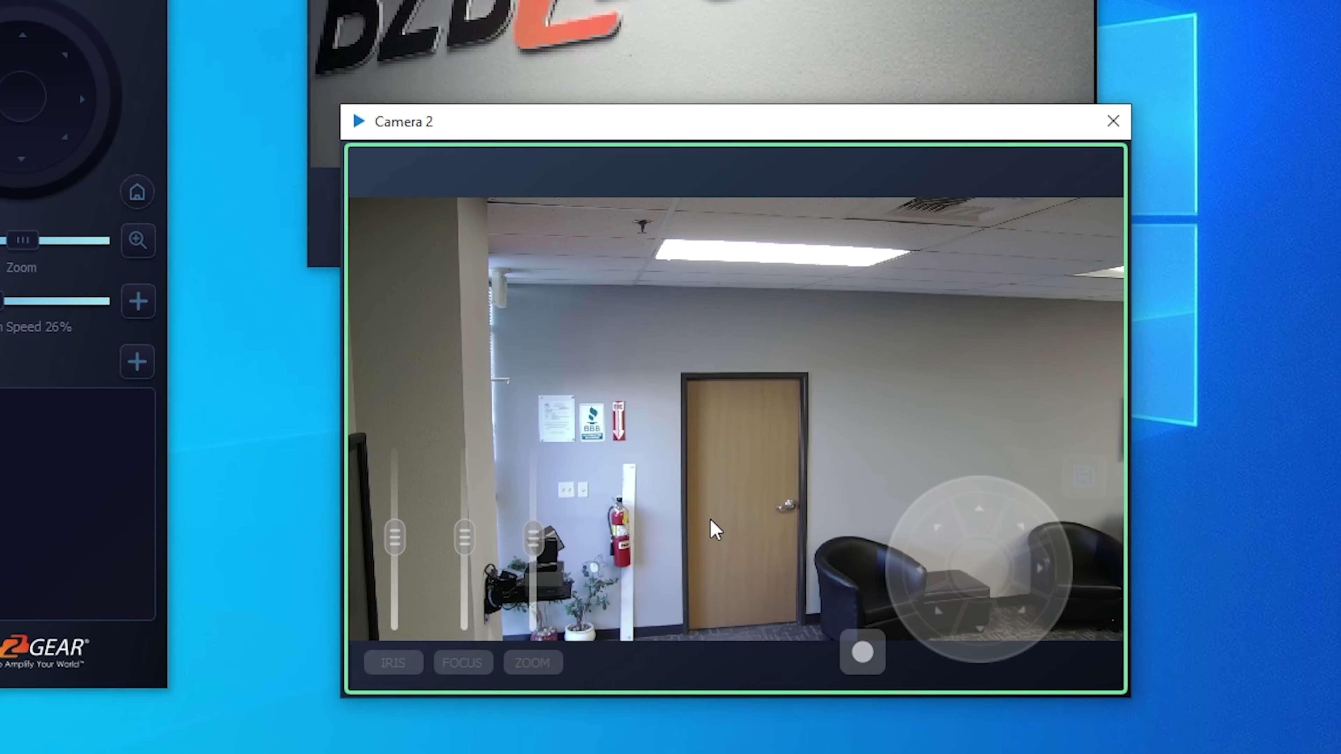
{"action": "left_click", "coordinate": [531, 659]}
{"action": "left_click_drag", "start_coordinate": [533, 535], "coordinate": [530, 444]}
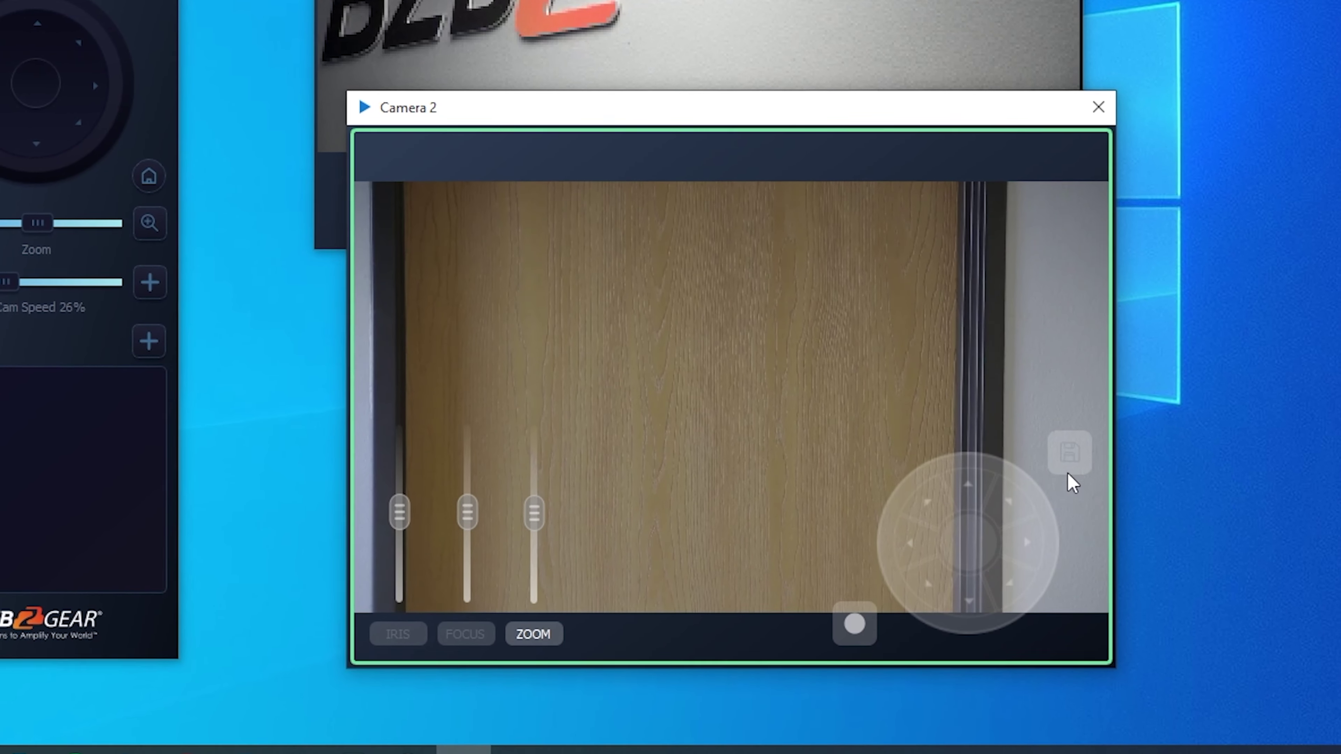
{"action": "left_click", "coordinate": [1072, 466]}
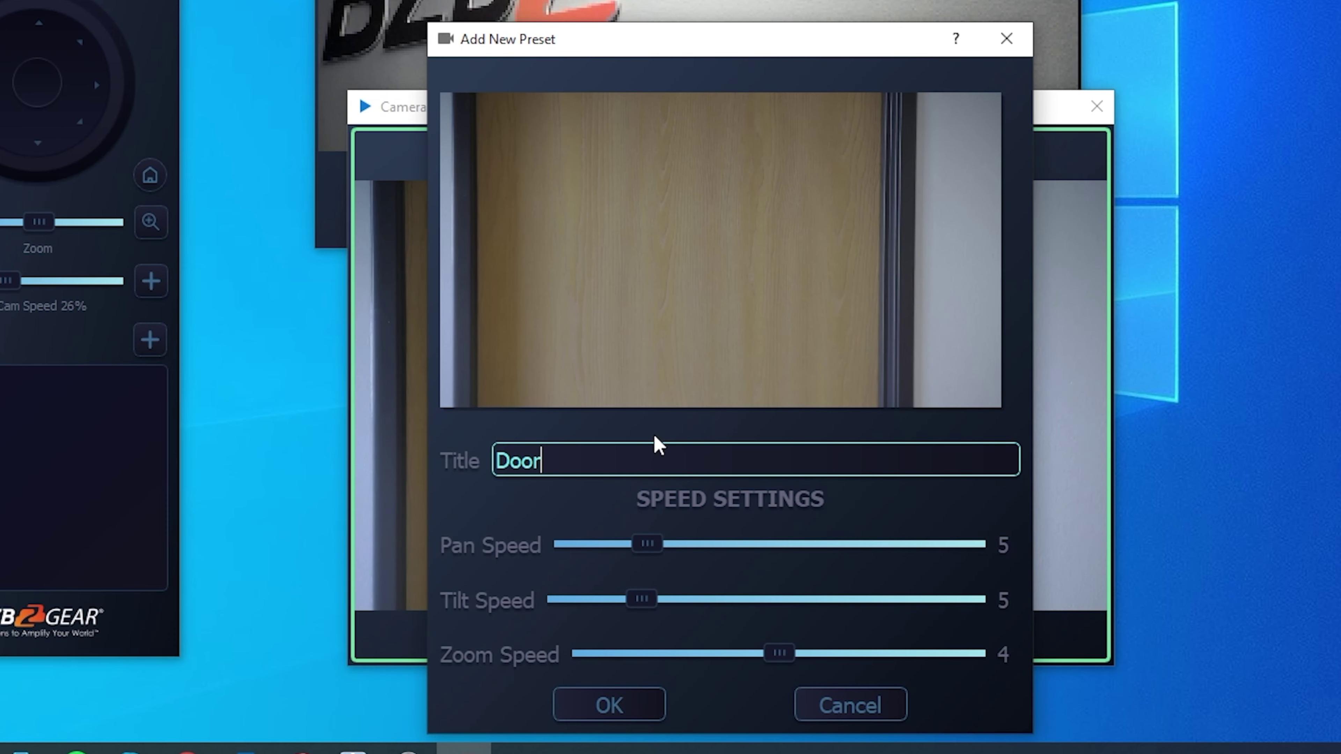
- Save the Door preset with pan and tilt speeds of 9, then send Camera 2 home
{"action": "left_click_drag", "start_coordinate": [645, 547], "coordinate": [726, 547]}
{"action": "left_click_drag", "start_coordinate": [642, 600], "coordinate": [724, 599]}
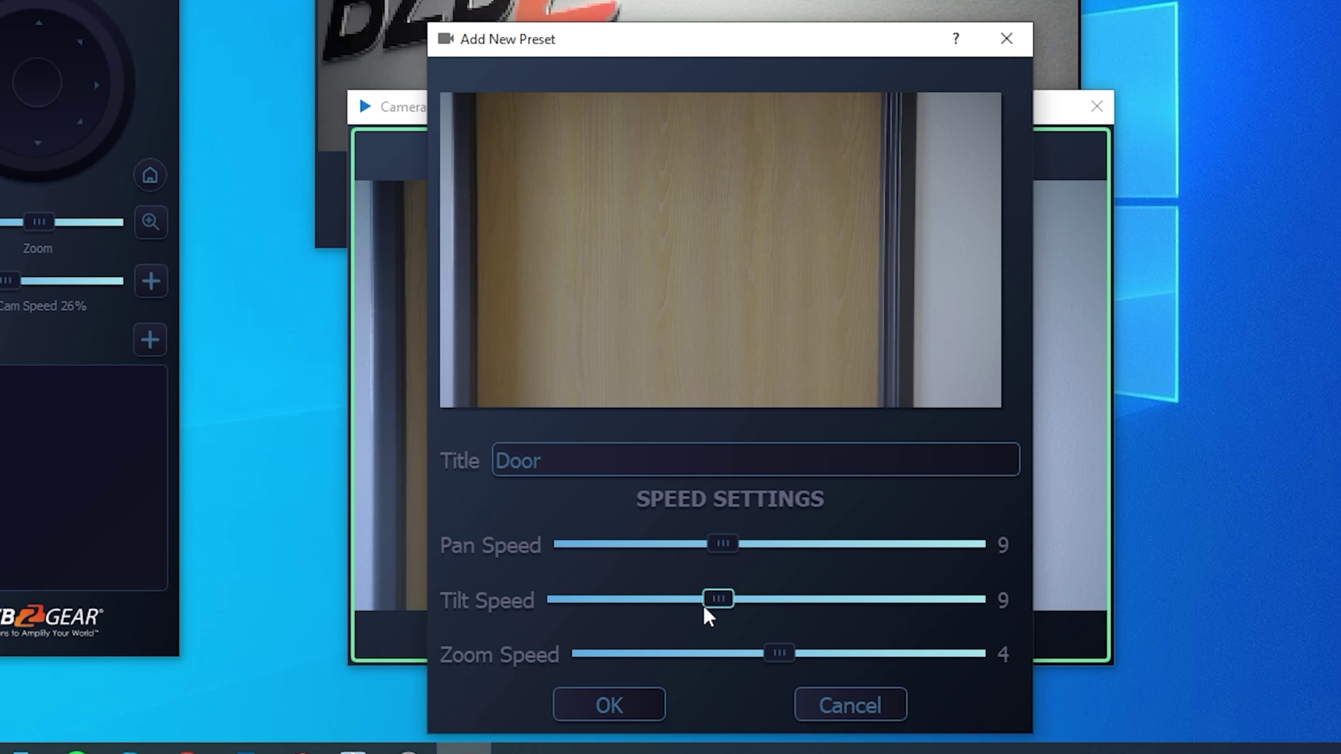
{"action": "left_click", "coordinate": [632, 715]}
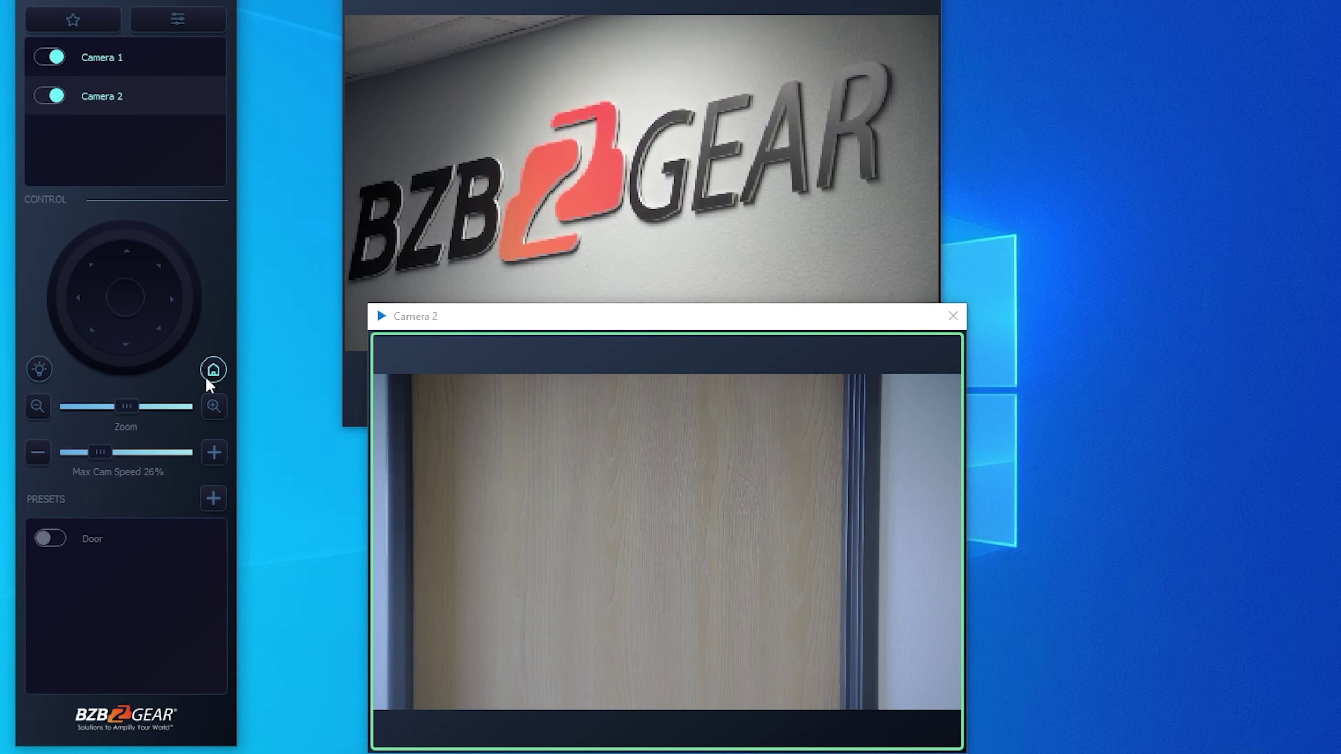
{"action": "left_click", "coordinate": [150, 176]}
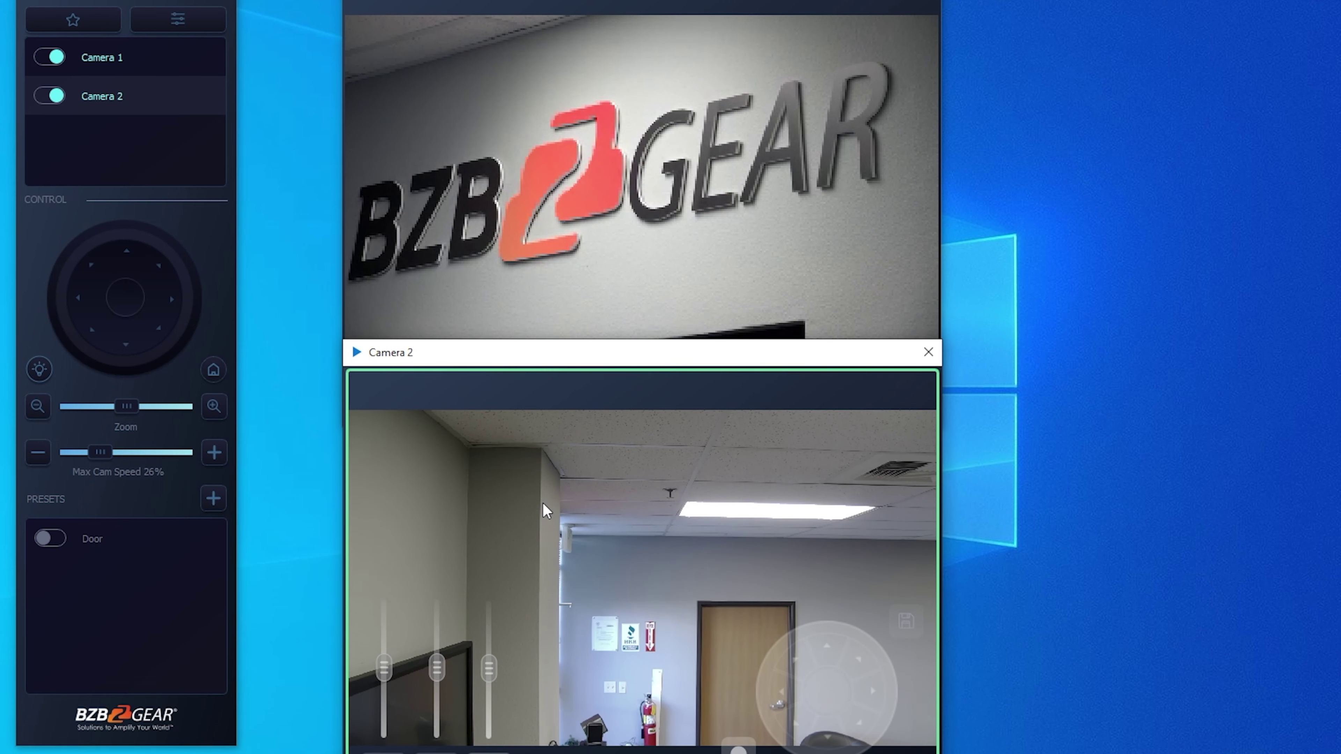
- Select Camera 1 in the camera list so its Logo and Wall presets are shown
{"action": "mouse_move", "coordinate": [175, 549]}
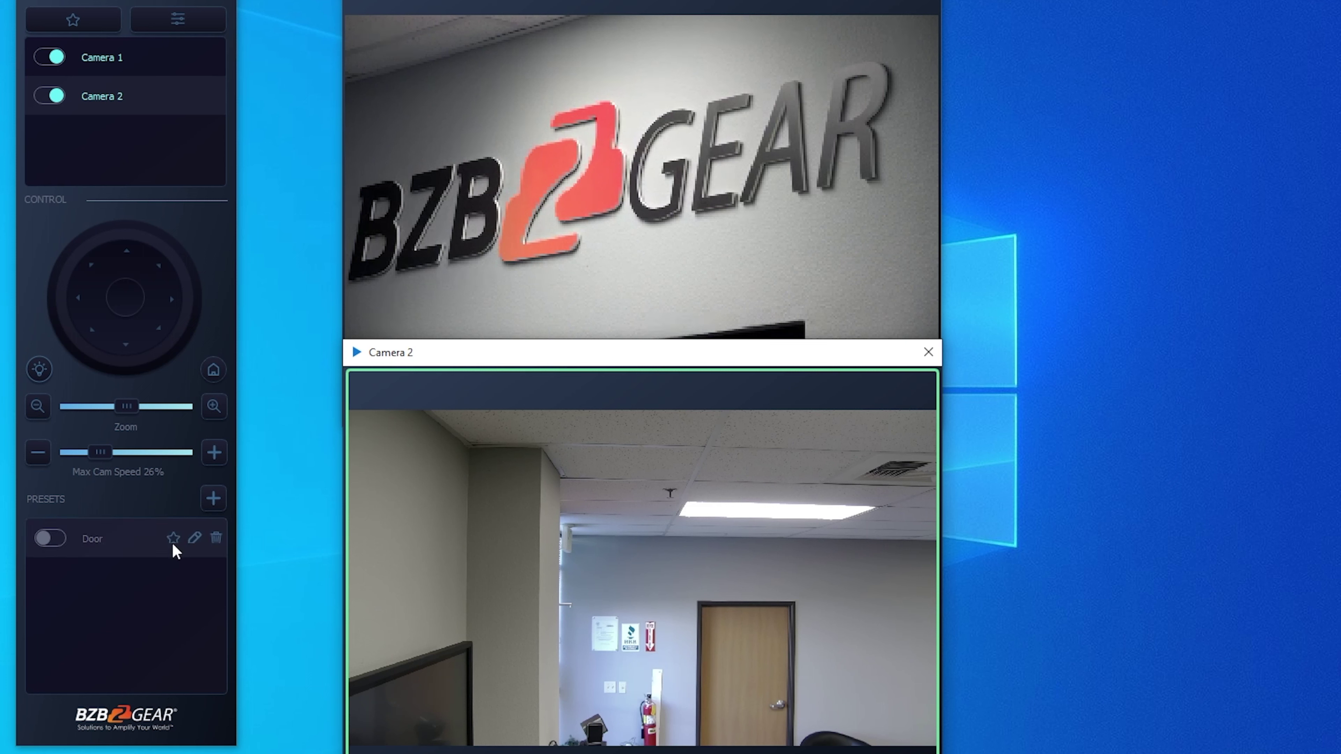
{"action": "left_click", "coordinate": [173, 539]}
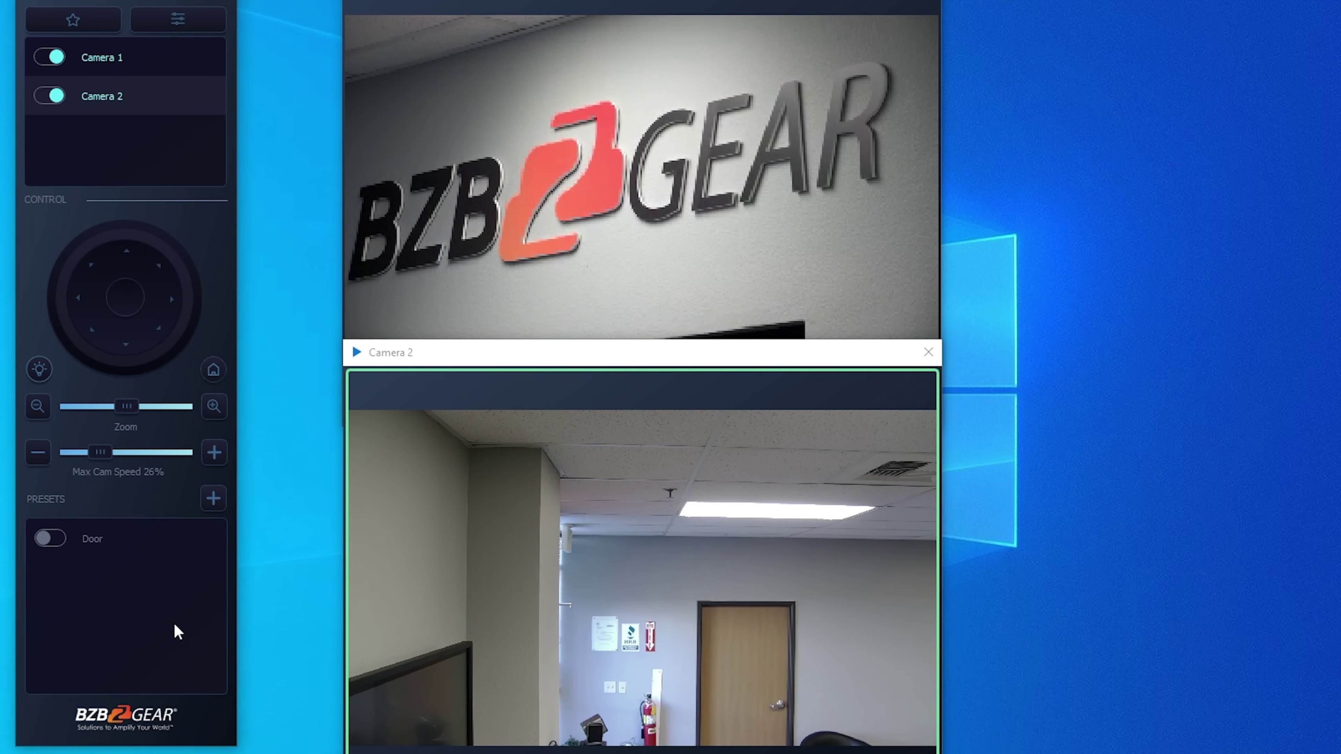
{"action": "left_click", "coordinate": [129, 58]}
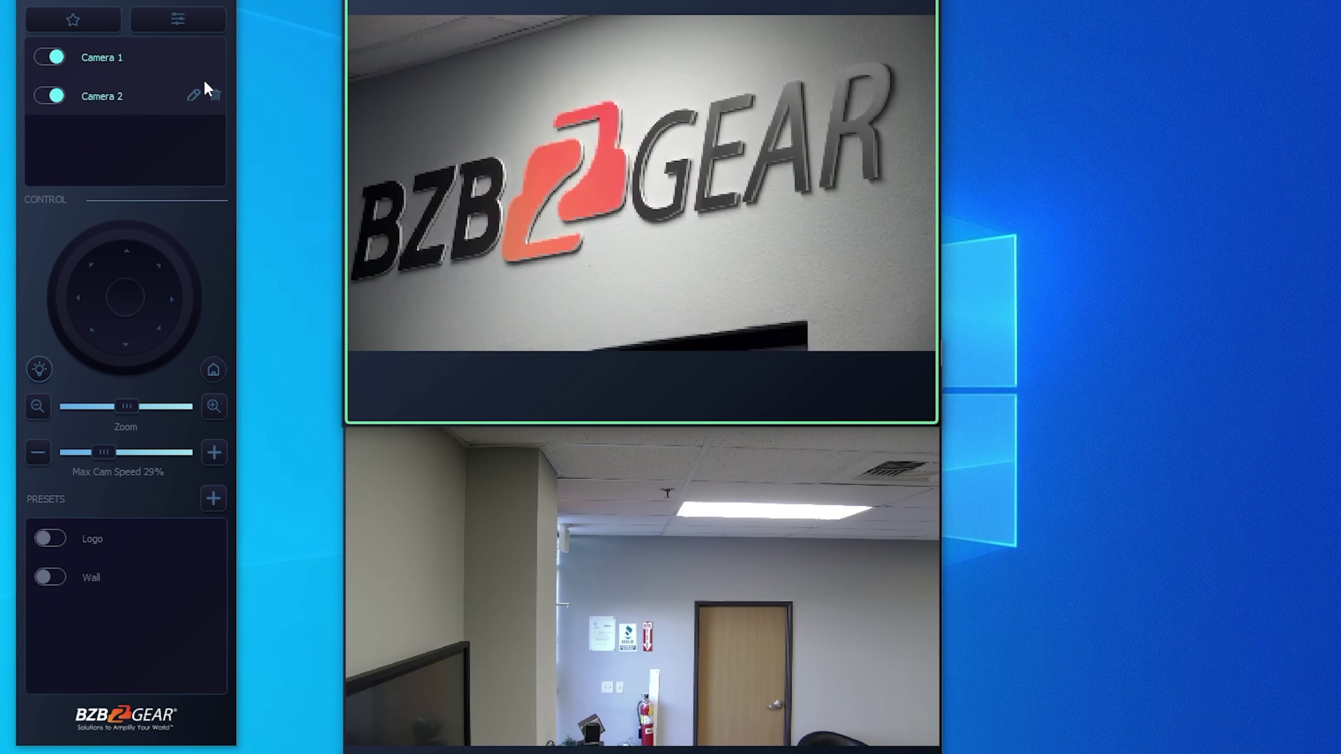
{"action": "mouse_move", "coordinate": [138, 553]}
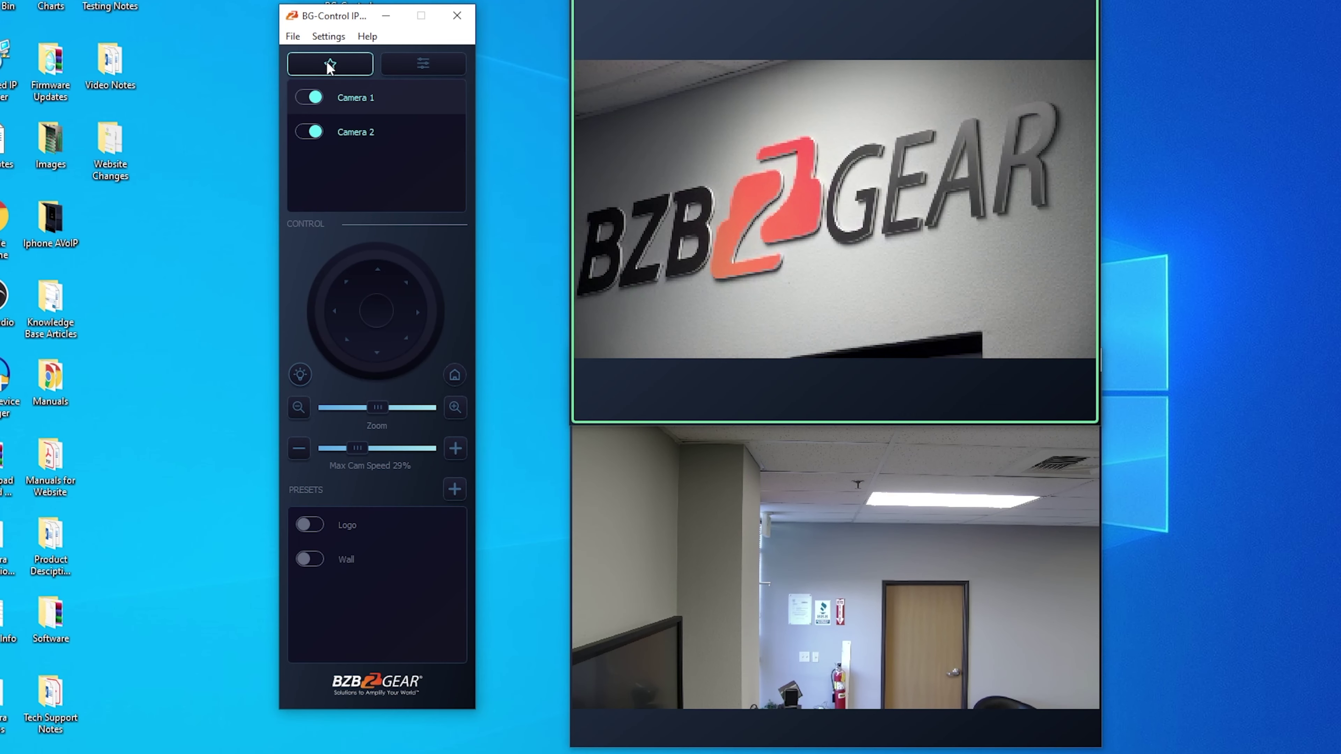
- From Favorites, recall Logo on Camera 1 and Door on Camera 2, then close the window
{"action": "left_click", "coordinate": [329, 65]}
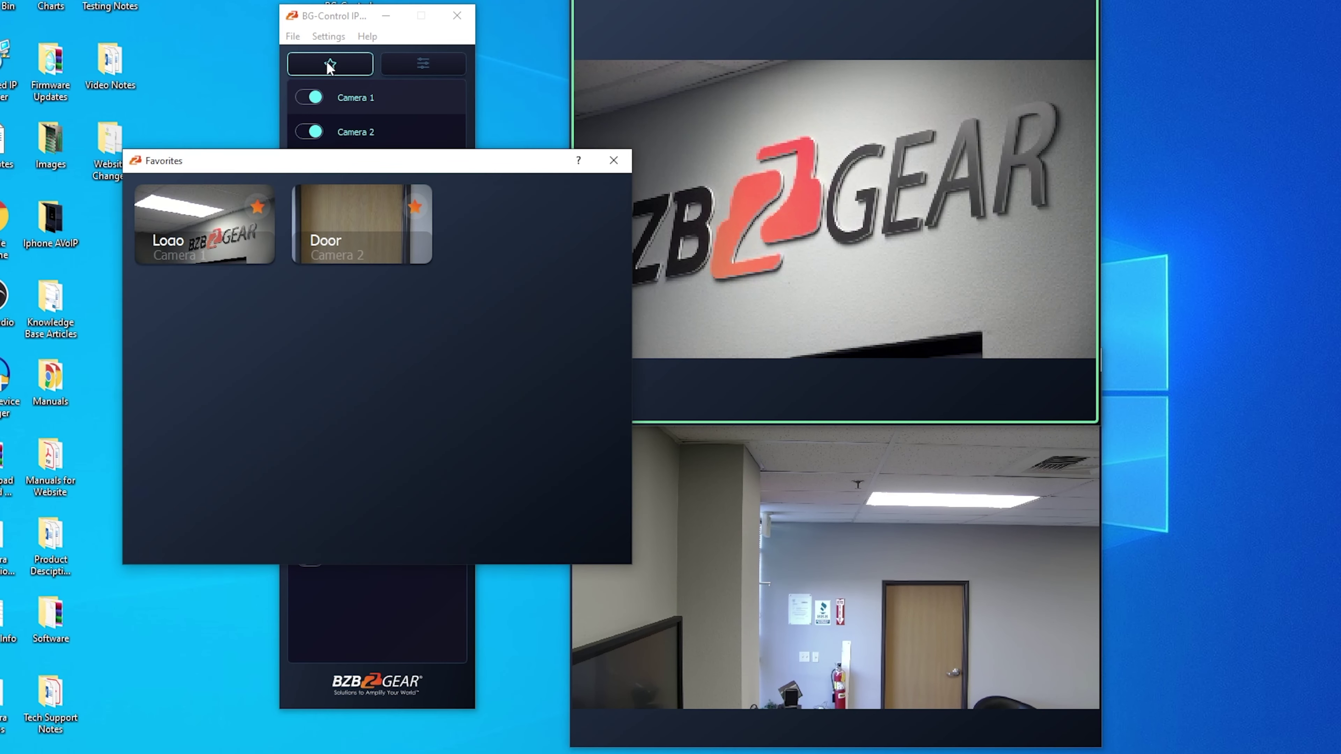
{"action": "left_click_drag", "start_coordinate": [329, 167], "coordinate": [362, 165]}
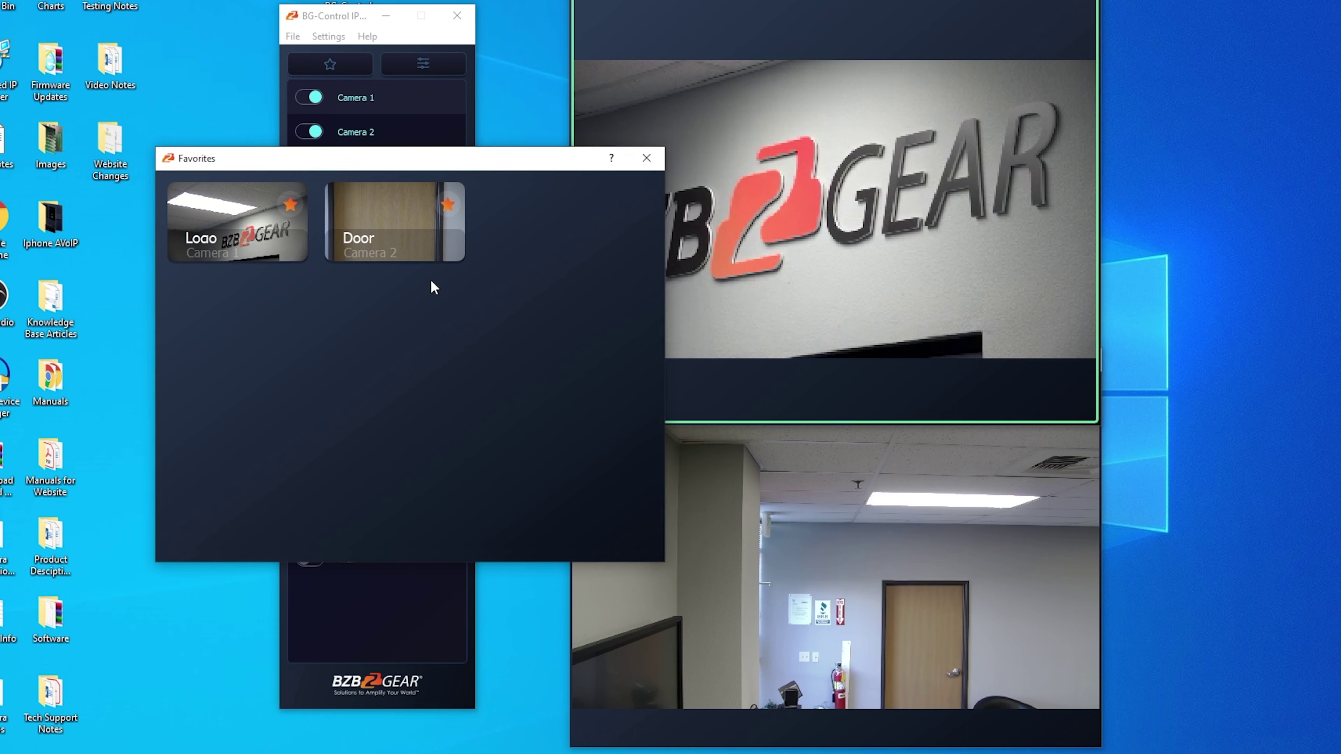
{"action": "left_click", "coordinate": [232, 215]}
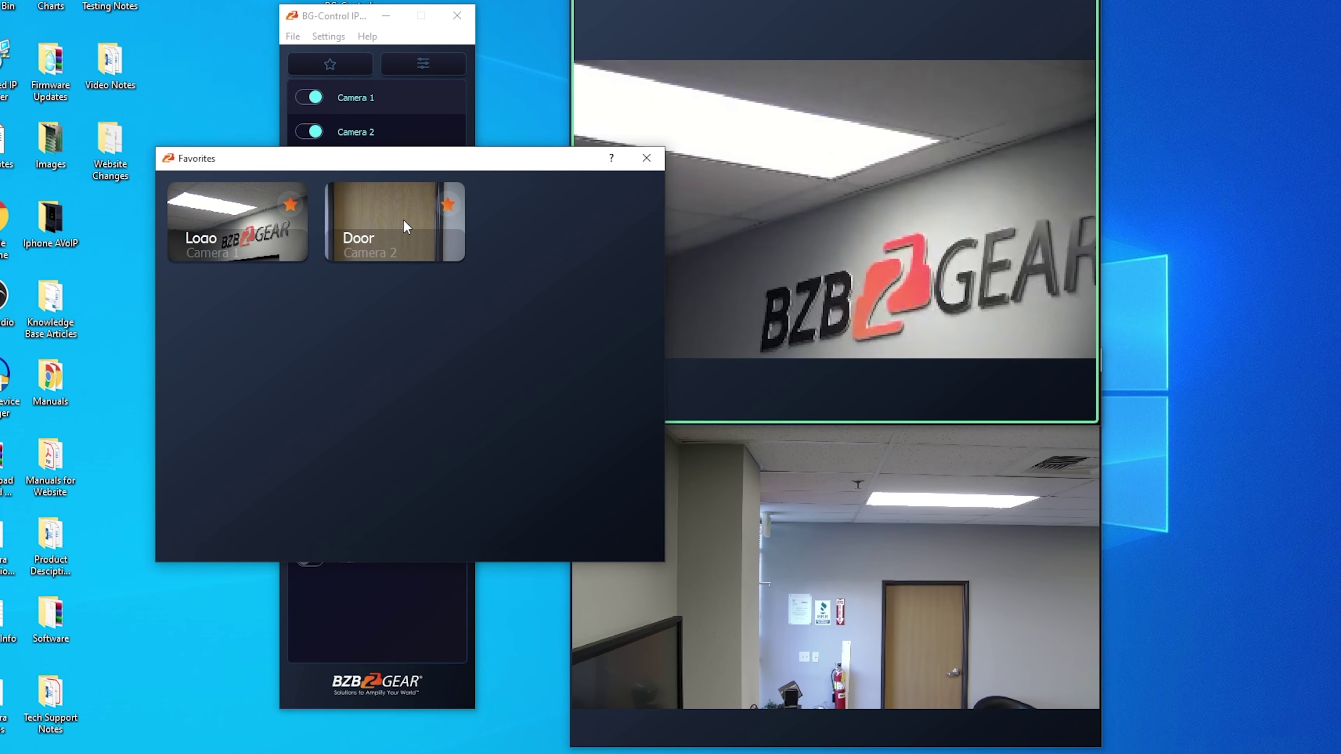
{"action": "left_click", "coordinate": [406, 226]}
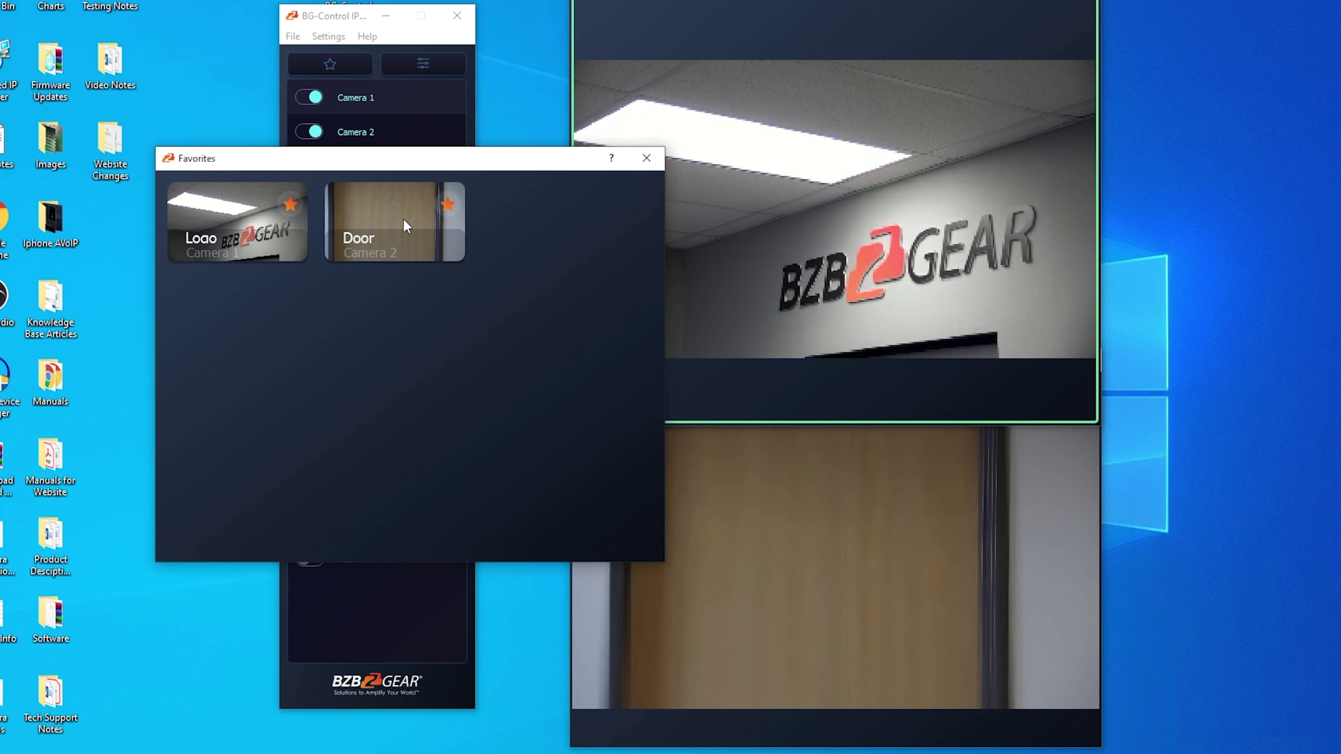
{"action": "left_click", "coordinate": [653, 159]}
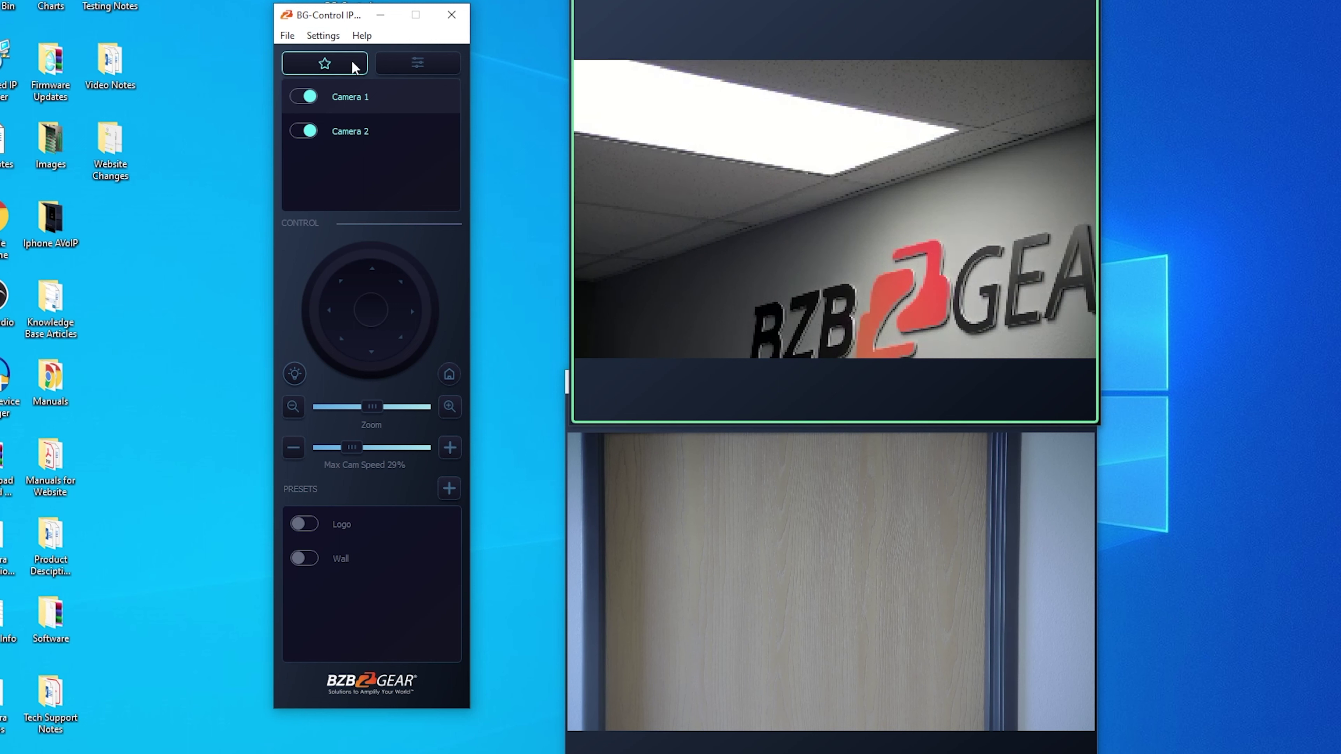
- Select Camera 2, pan and zoom it onto the grey wall, then toggle its backlight
{"action": "left_click_drag", "start_coordinate": [328, 24], "coordinate": [328, 35]}
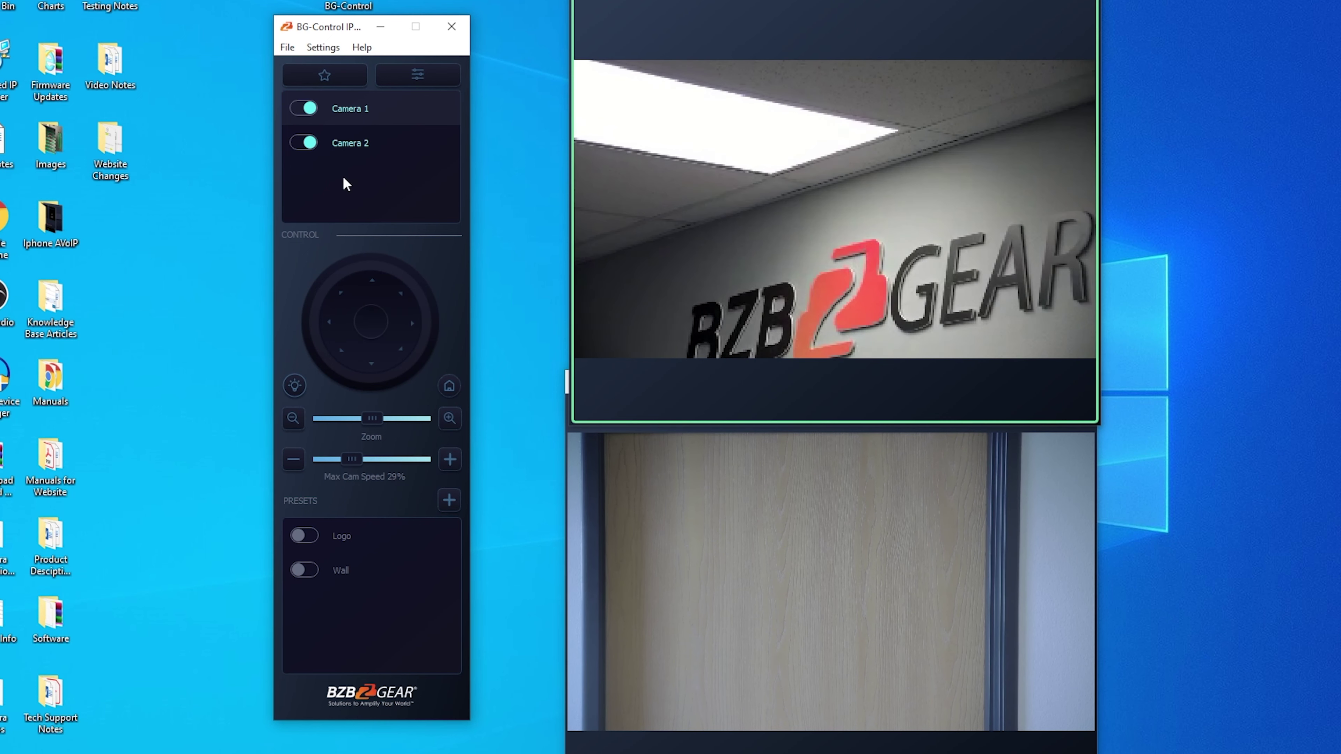
{"action": "left_click", "coordinate": [348, 150]}
{"action": "left_click_drag", "start_coordinate": [432, 325], "coordinate": [432, 325]}
{"action": "left_click_drag", "start_coordinate": [372, 418], "coordinate": [408, 418]}
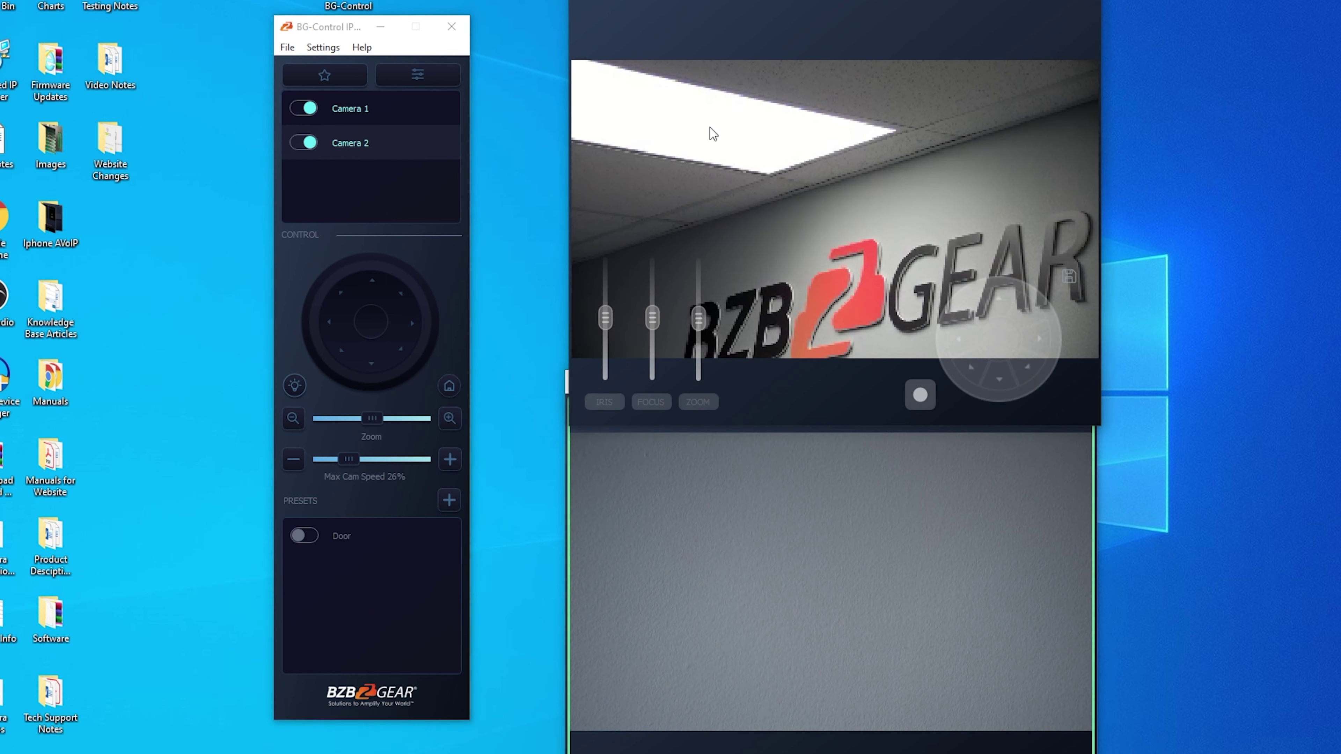
{"action": "left_click", "coordinate": [709, 515]}
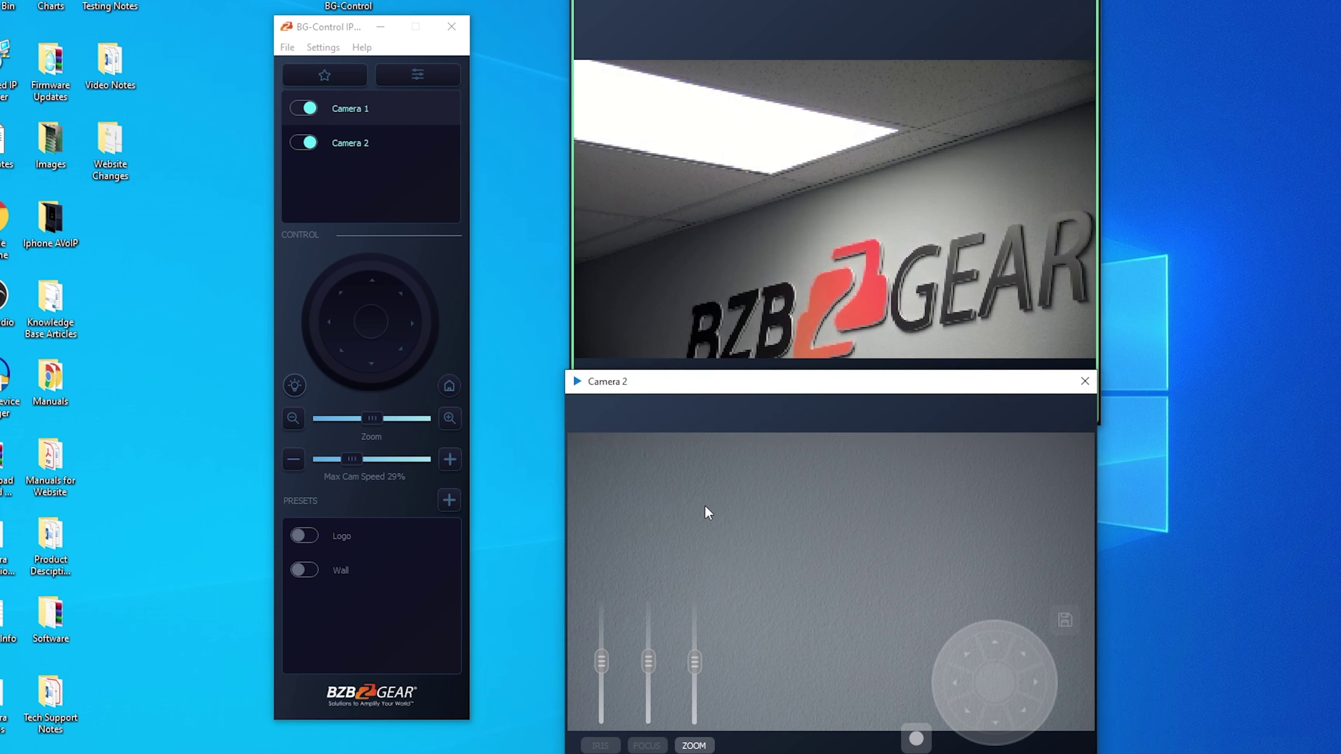
{"action": "left_click", "coordinate": [289, 391]}
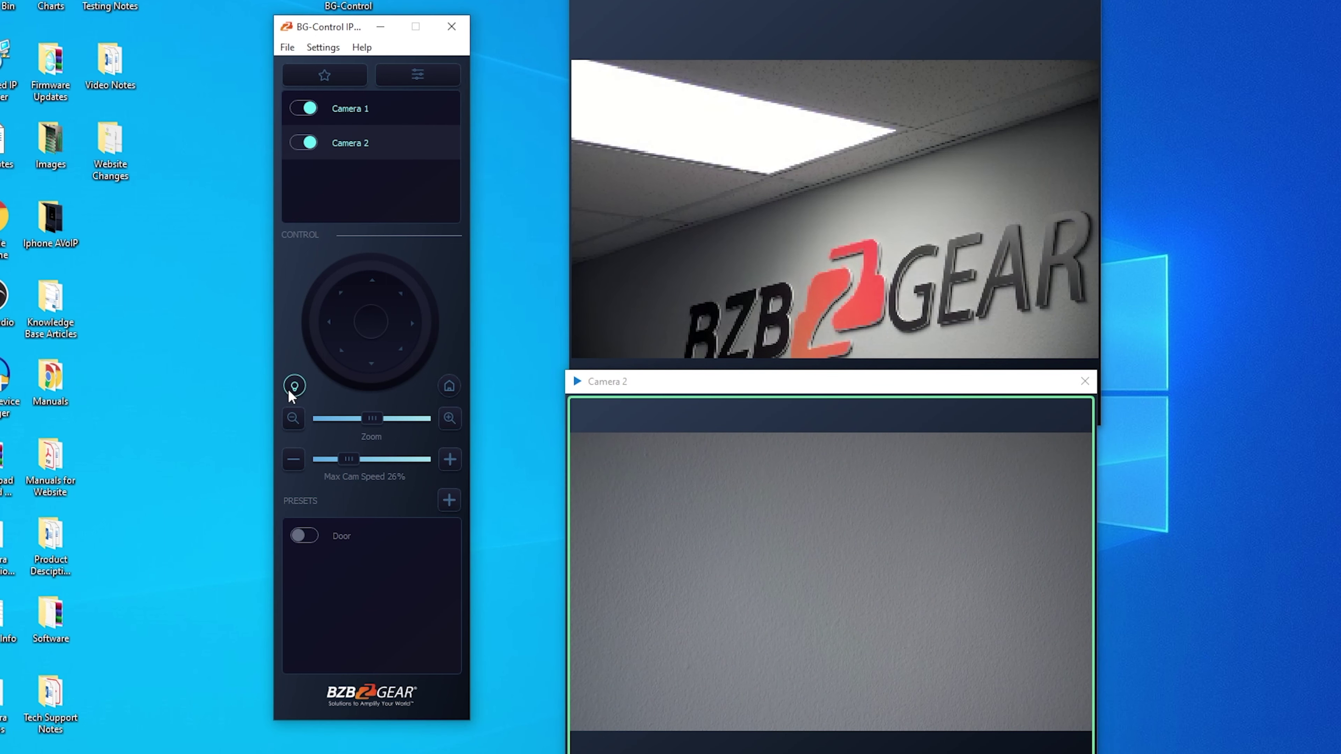